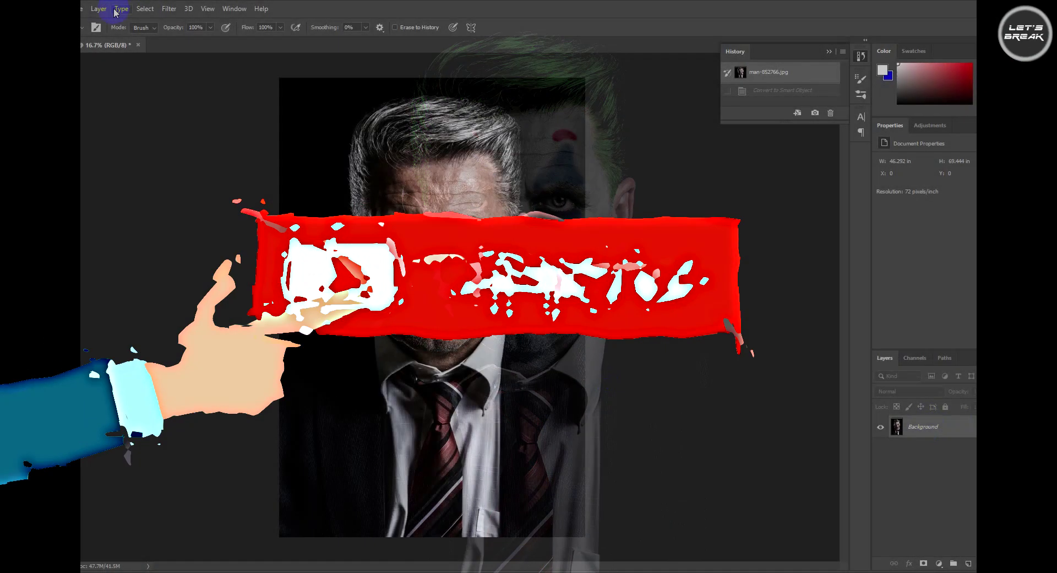
Step: Convert the portrait's Background layer into a smart object named Layer 0
left_click(99, 9)
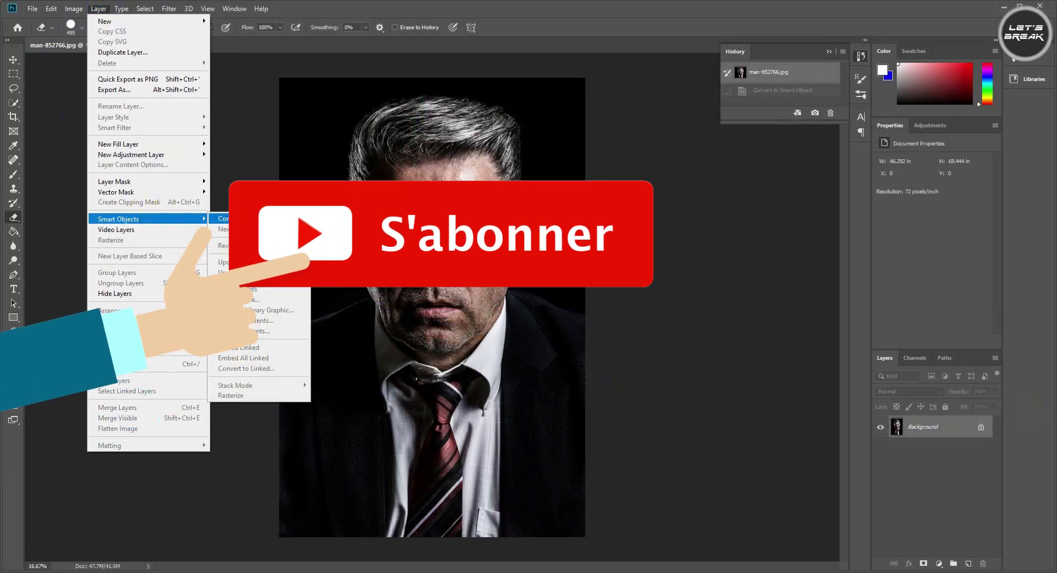
left_click(242, 219)
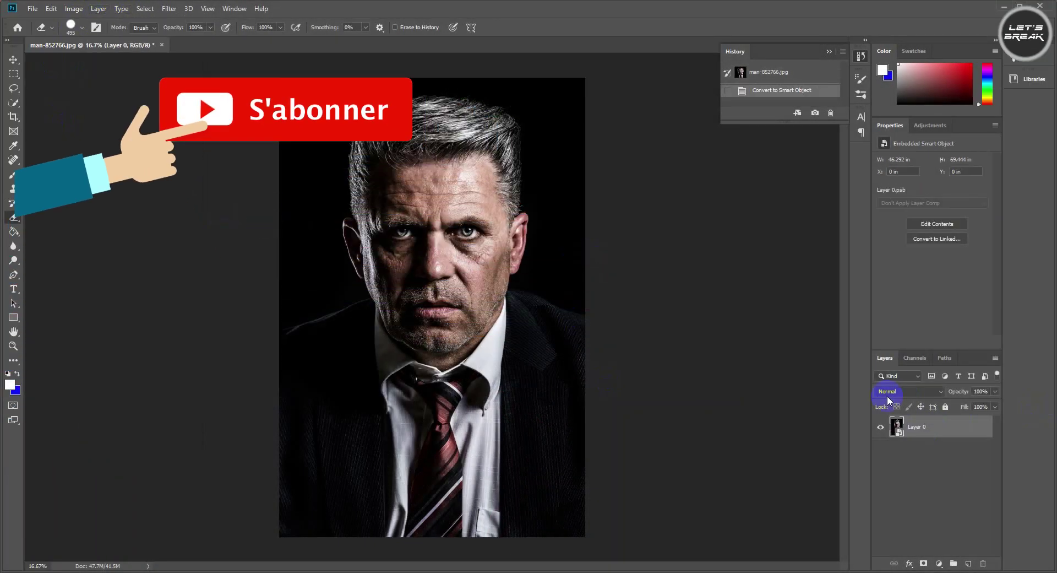
left_click(168, 9)
Step: Liquify the face with the Face Tool to Smile 100 and eye tilts -59/-80, applied as a smart filter
left_click(207, 95)
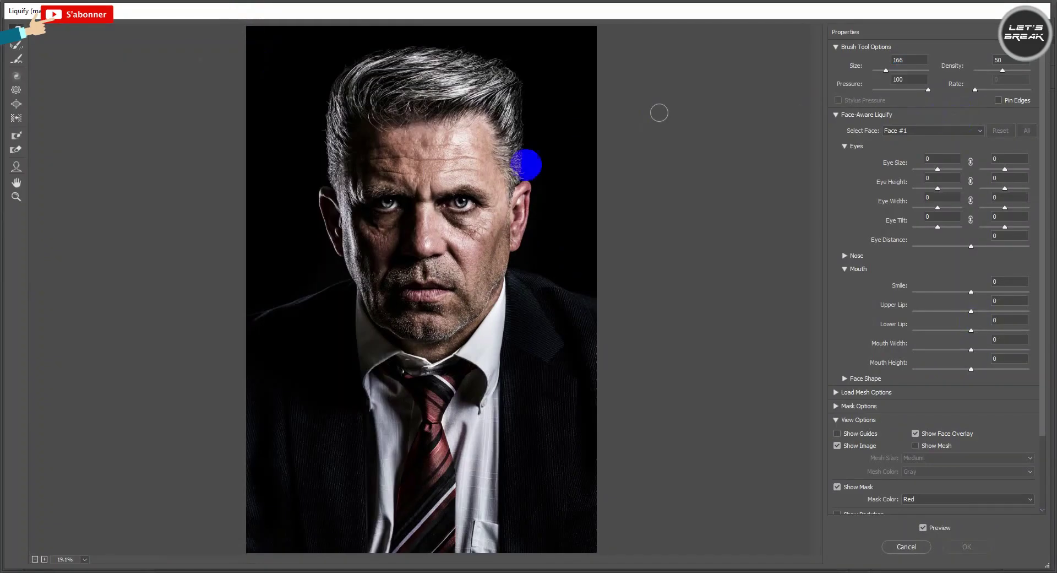
left_click(12, 136)
left_click(18, 167)
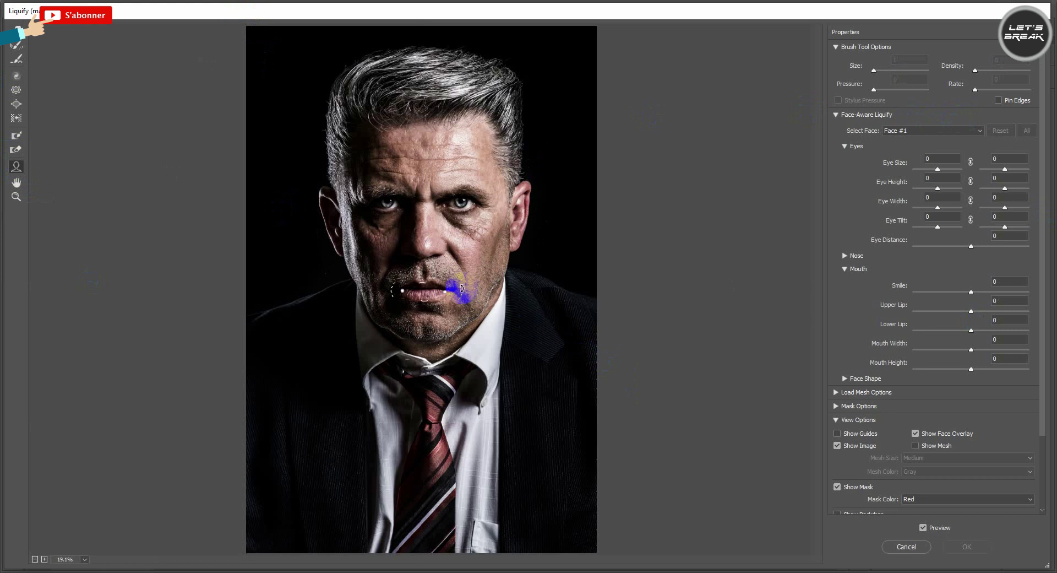
left_click_drag(451, 289, 478, 268)
left_click_drag(395, 301, 201, 286)
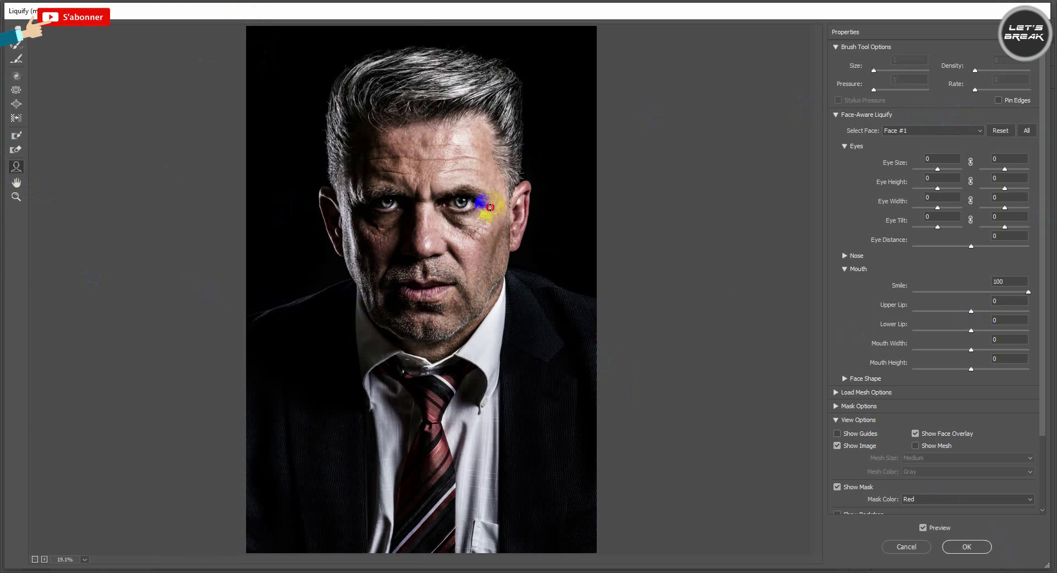
left_click(364, 210)
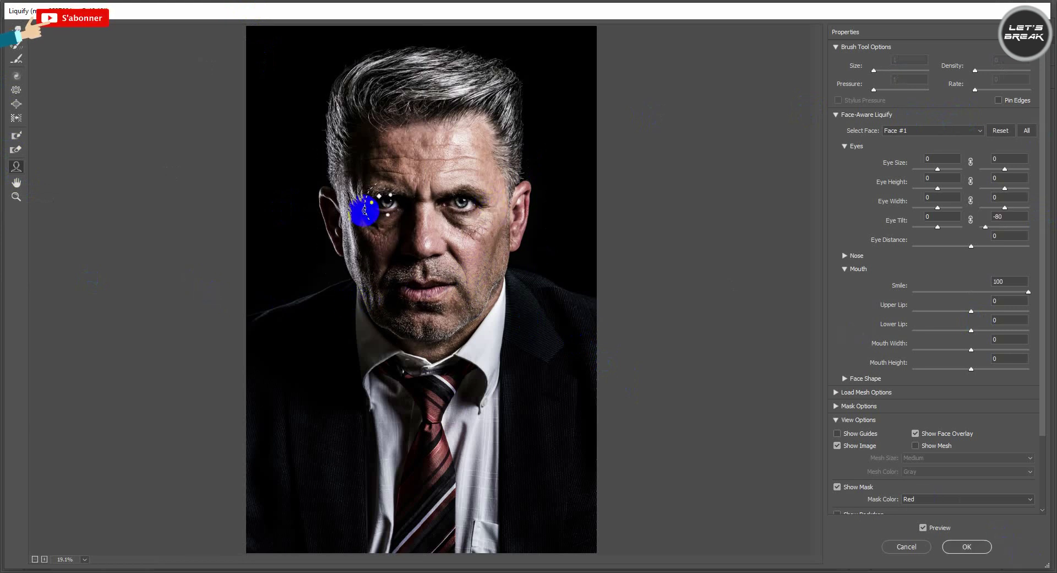
left_click_drag(366, 216, 307, 276)
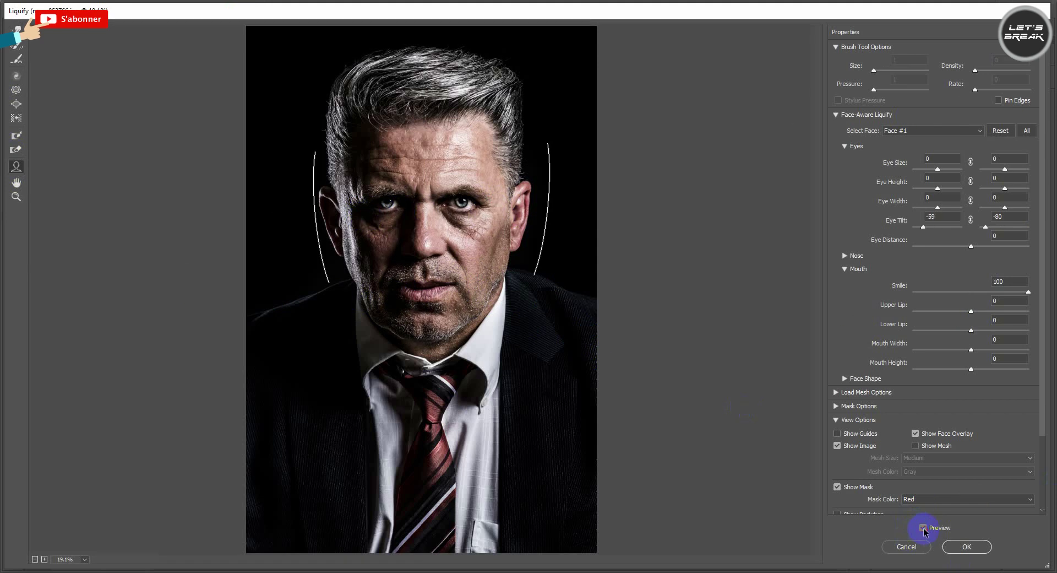
left_click(967, 547)
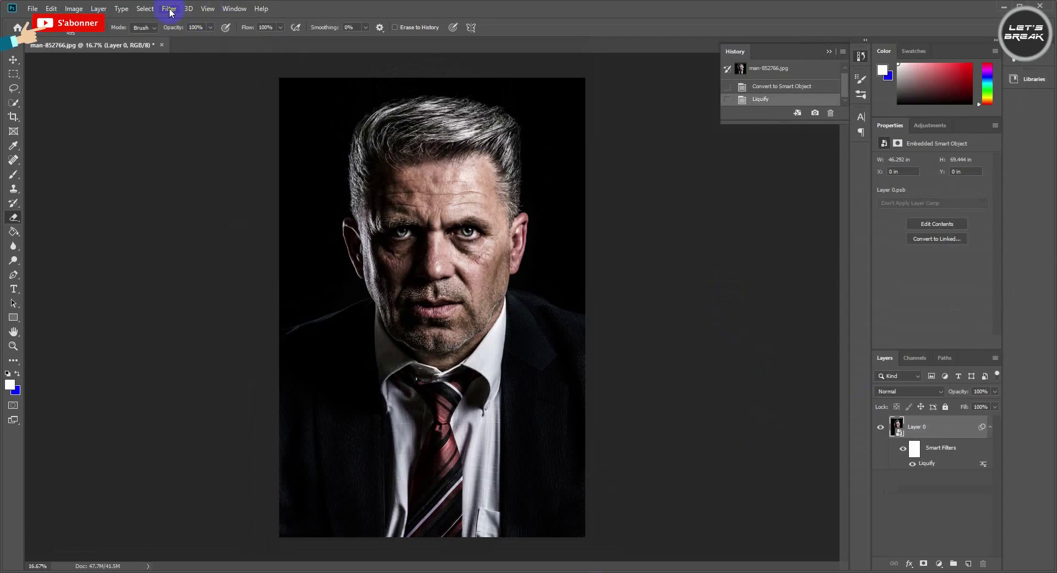
Step: Select the skin using Color Range Skin Tones at Fuzziness 63 with White Matte preview
left_click(145, 8)
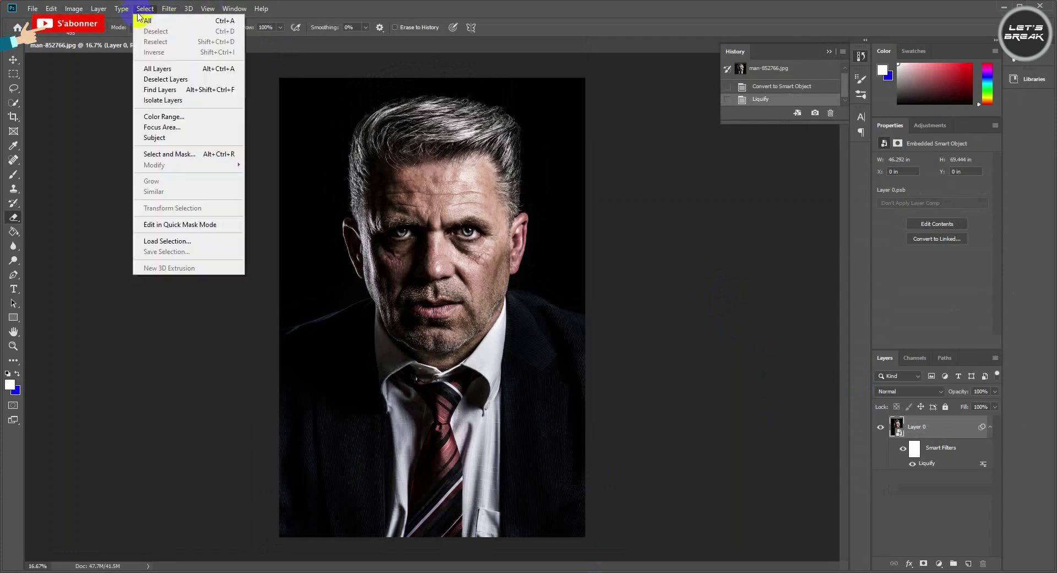
left_click(168, 119)
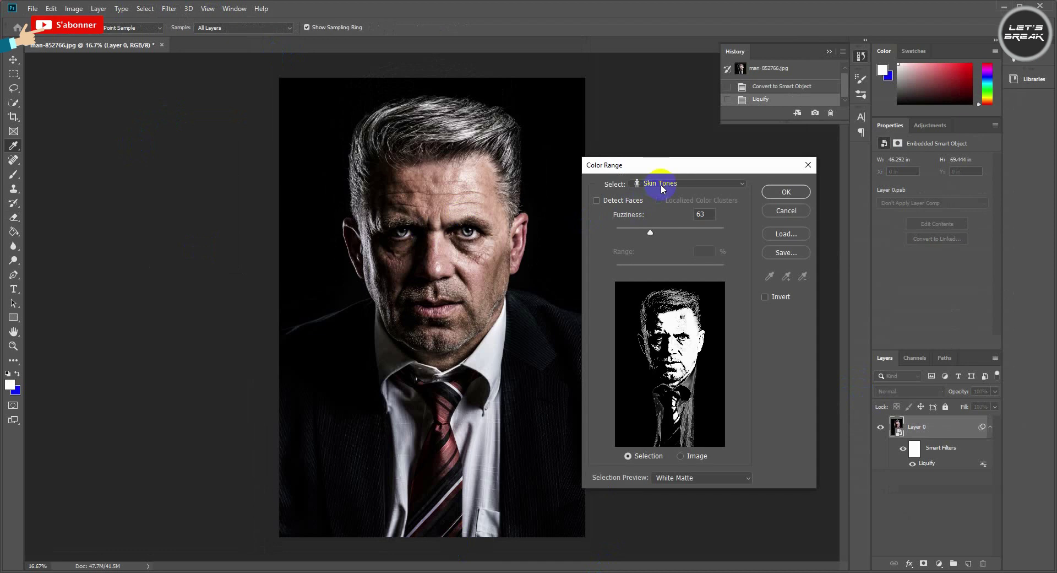
left_click(663, 185)
left_click(669, 329)
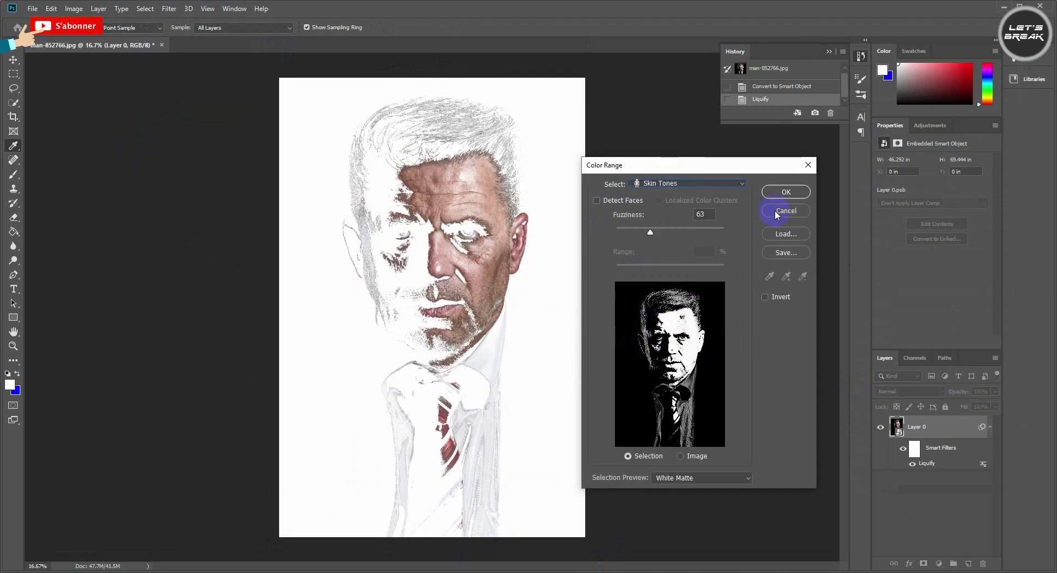
left_click(776, 193)
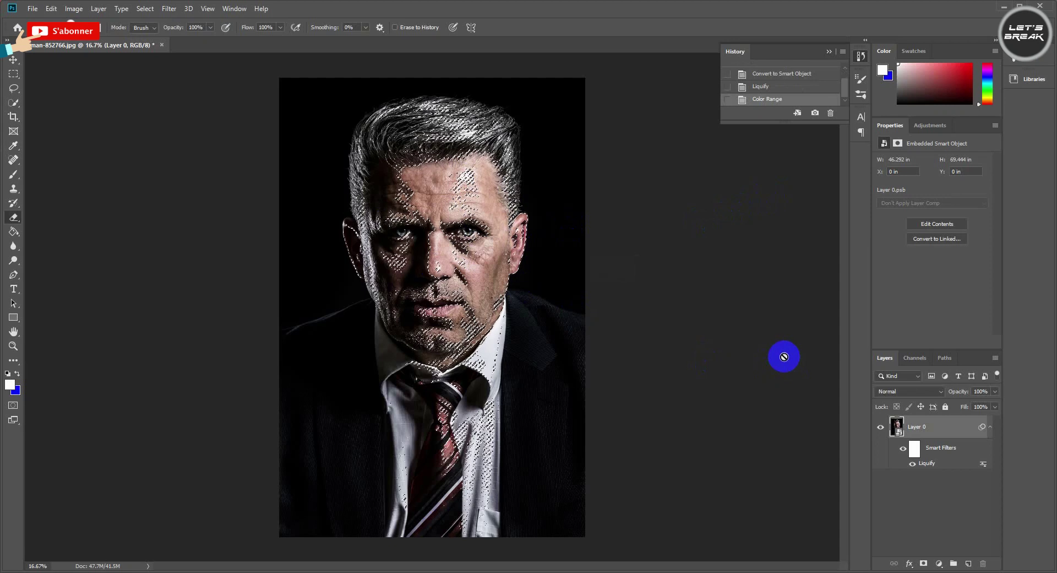
Step: Add a Black & White 1 adjustment layer over the skin selection and Alt-click to show its mask
left_click(939, 563)
left_click(955, 475)
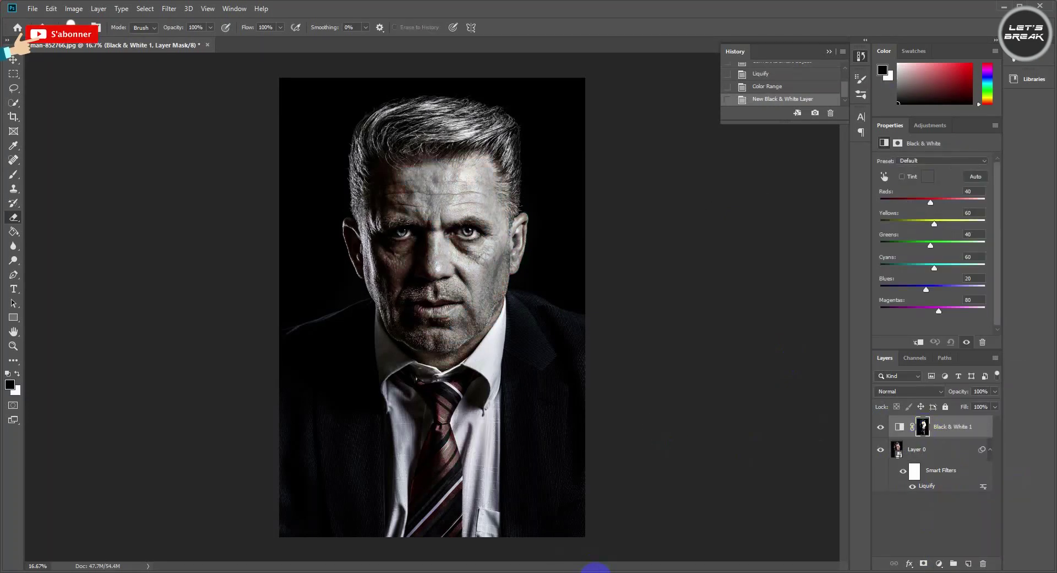
left_click(595, 569)
type("press ")
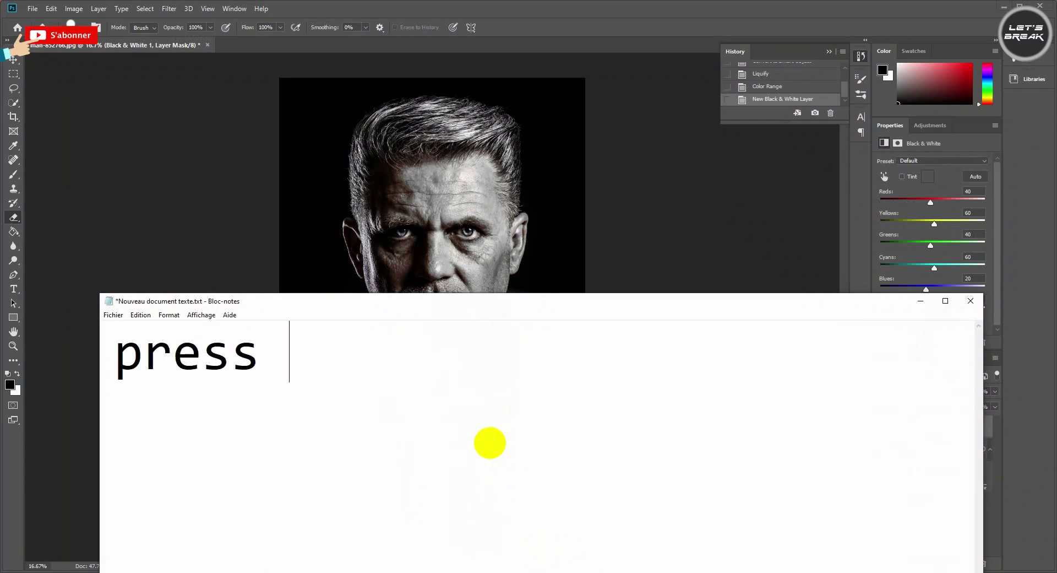
type("Alt")
left_click(921, 301)
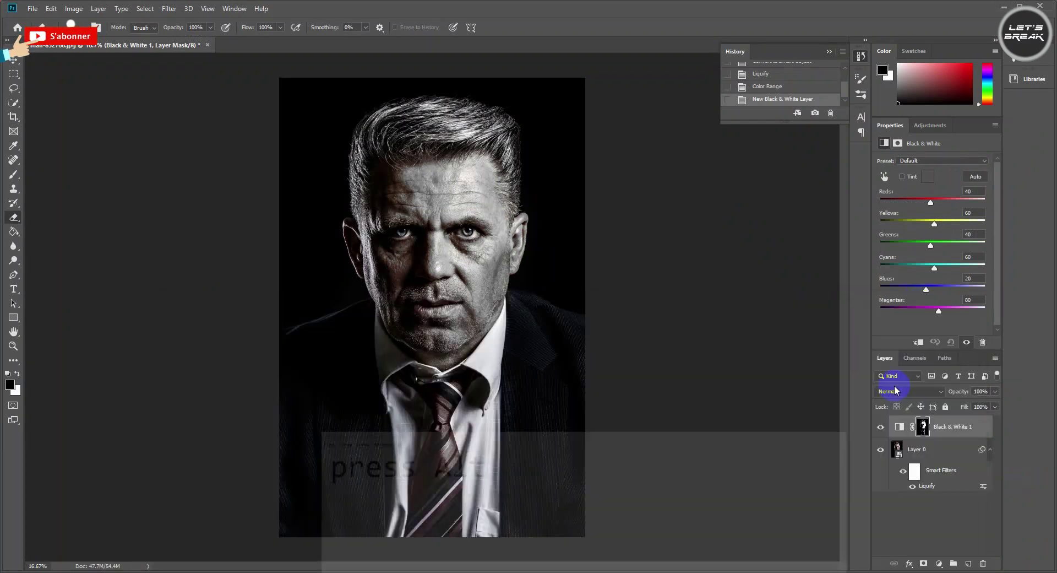
left_click(922, 427, "alt")
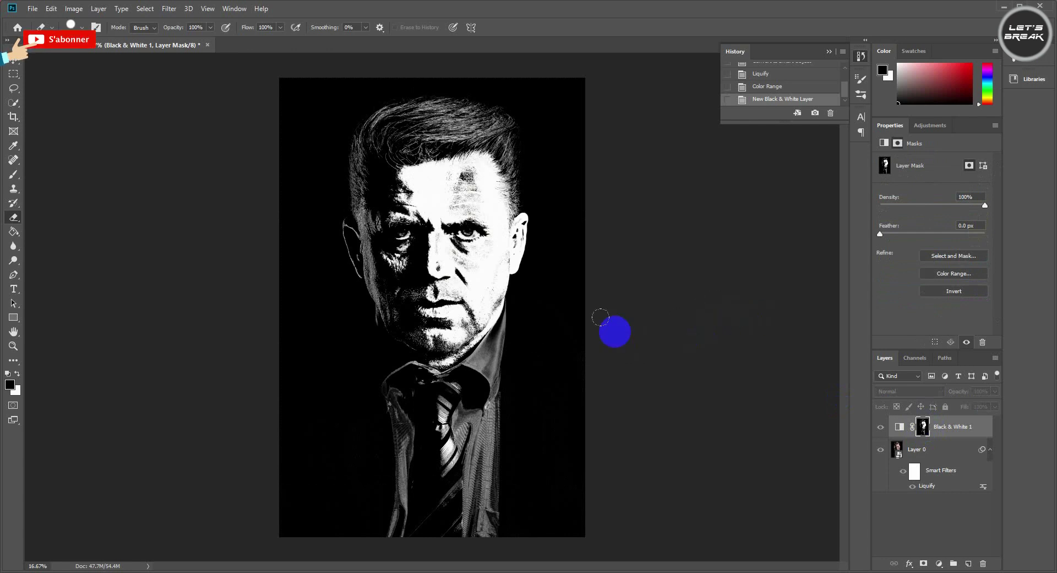
Step: Paint black on the mask over the hair, ear, collar and shirt, then return to the colour view
left_click(12, 175)
left_click(414, 109)
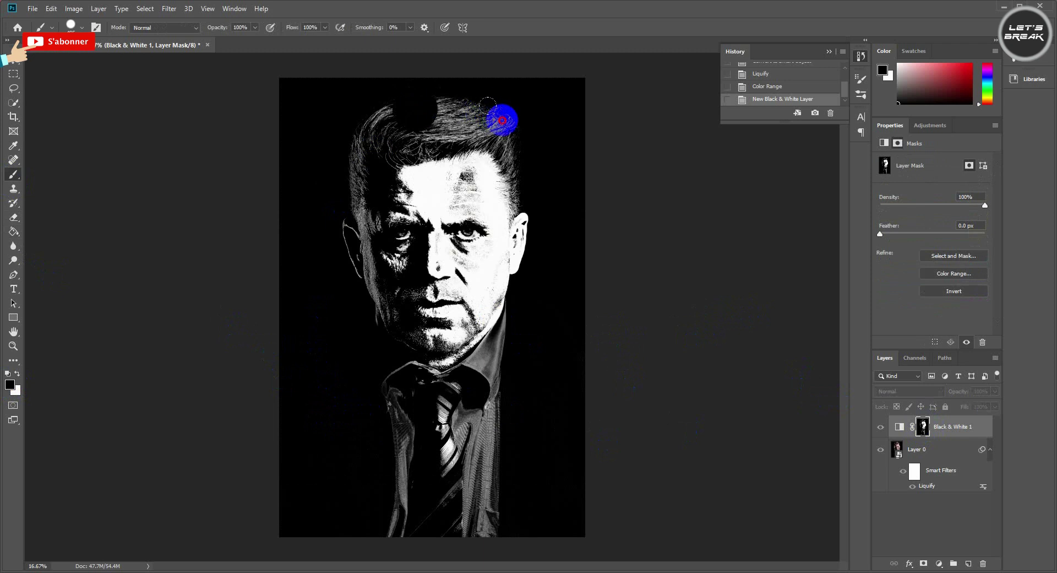
mouse_move(502, 120)
left_mouse_down()
mouse_move(377, 104)
mouse_move(359, 125)
mouse_move(481, 118)
mouse_move(410, 133)
mouse_move(326, 218)
mouse_move(342, 164)
left_mouse_up()
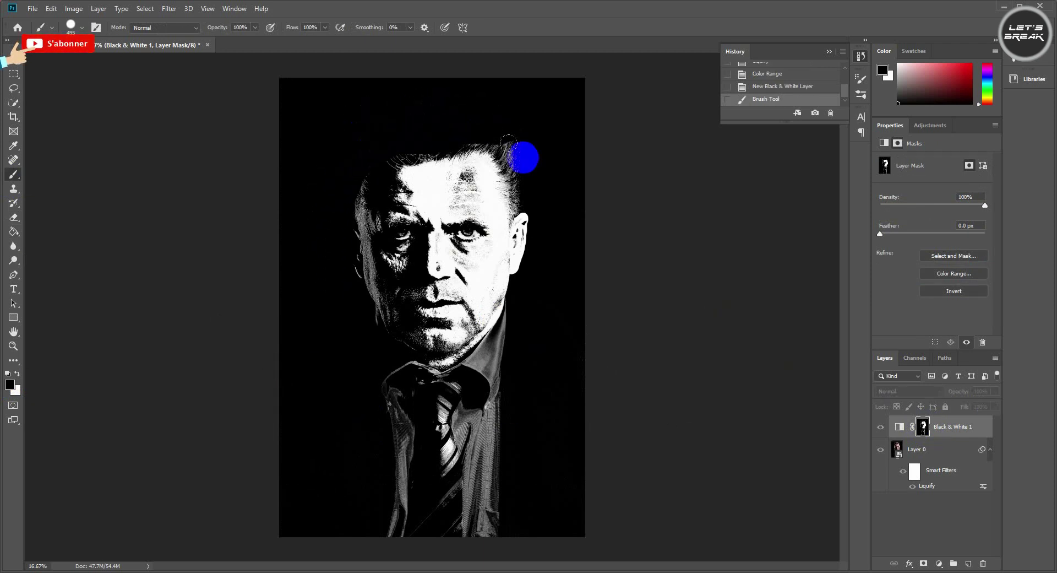
mouse_move(507, 141)
left_mouse_down()
mouse_move(522, 187)
mouse_move(496, 409)
left_mouse_up()
mouse_move(329, 418)
left_mouse_down()
mouse_move(405, 504)
mouse_move(445, 492)
mouse_move(507, 398)
mouse_move(464, 367)
mouse_move(343, 373)
left_mouse_up()
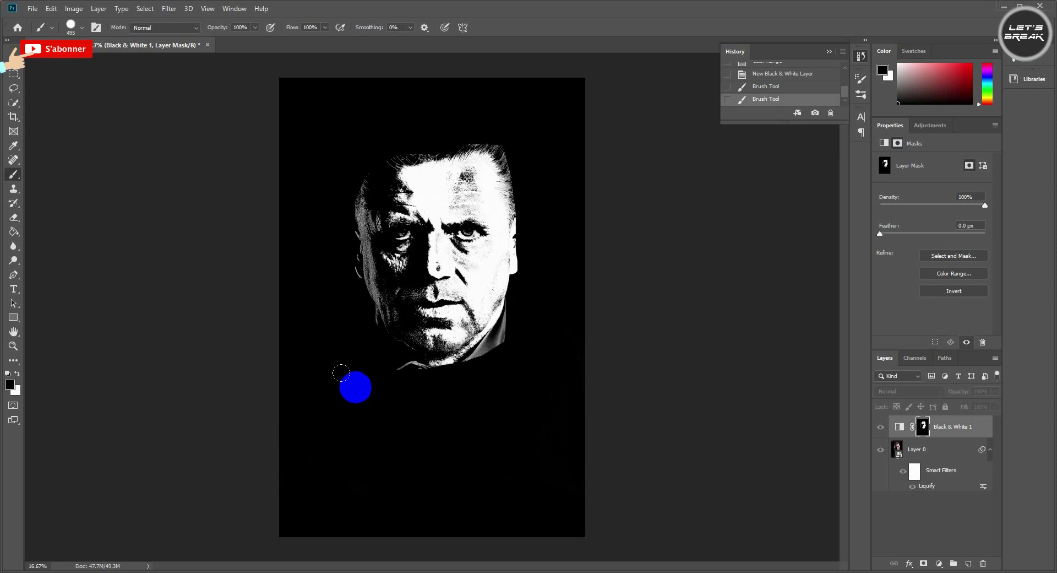
mouse_move(341, 373)
left_mouse_down()
mouse_move(375, 375)
mouse_move(495, 339)
mouse_move(522, 292)
mouse_move(520, 196)
mouse_move(519, 262)
mouse_move(514, 164)
mouse_move(498, 131)
mouse_move(451, 110)
mouse_move(464, 105)
mouse_move(407, 119)
mouse_move(422, 108)
mouse_move(342, 147)
mouse_move(310, 214)
mouse_move(322, 247)
mouse_move(311, 202)
mouse_move(386, 126)
mouse_move(461, 118)
mouse_move(469, 175)
left_mouse_up()
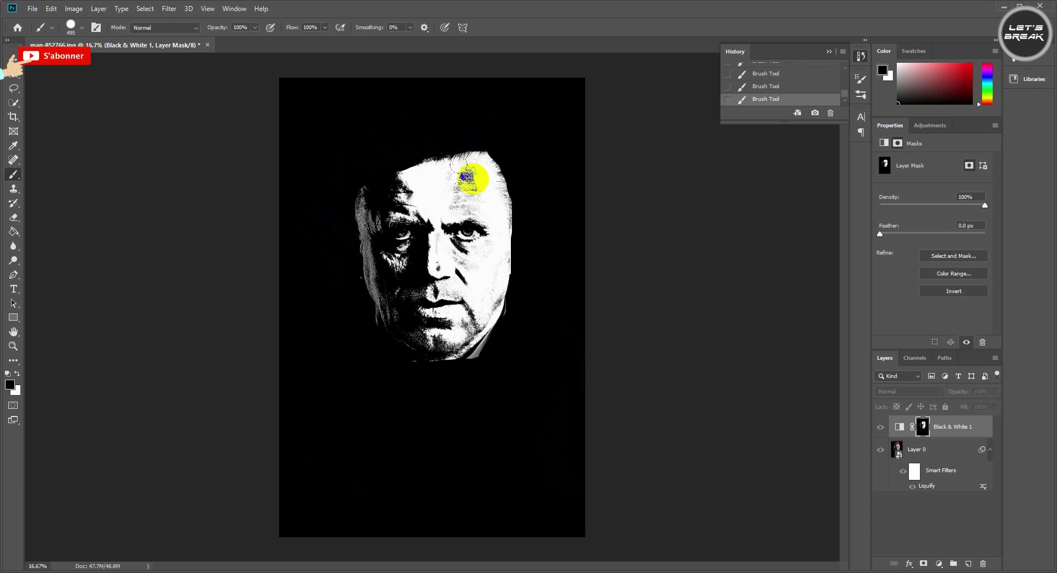
left_click(899, 427)
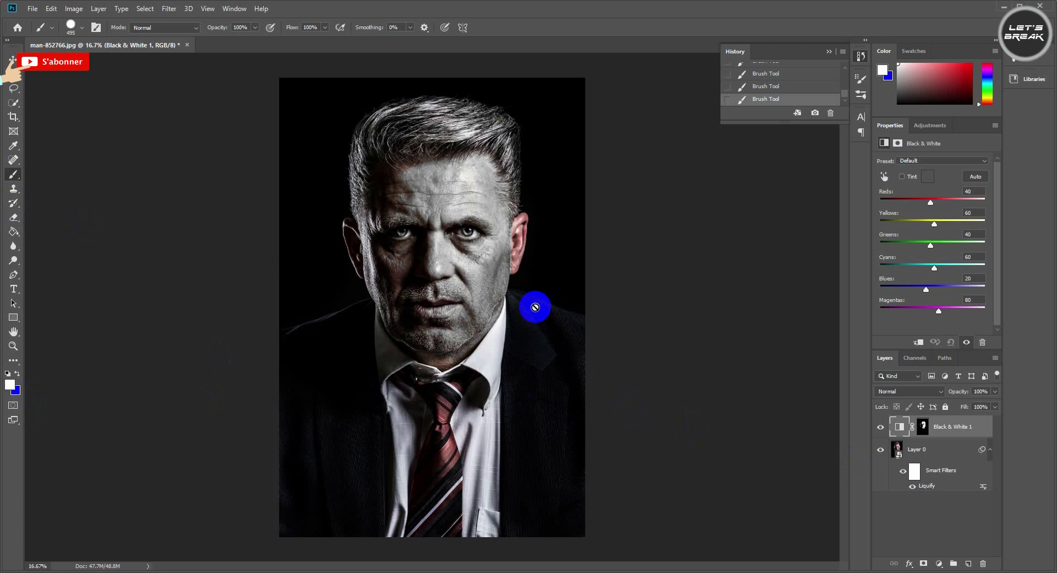
Step: Undo the last mask stroke and paint white over the mouth, chin, eye area and forehead
left_click(926, 449)
left_click(923, 427)
left_click_drag(407, 275, 406, 267)
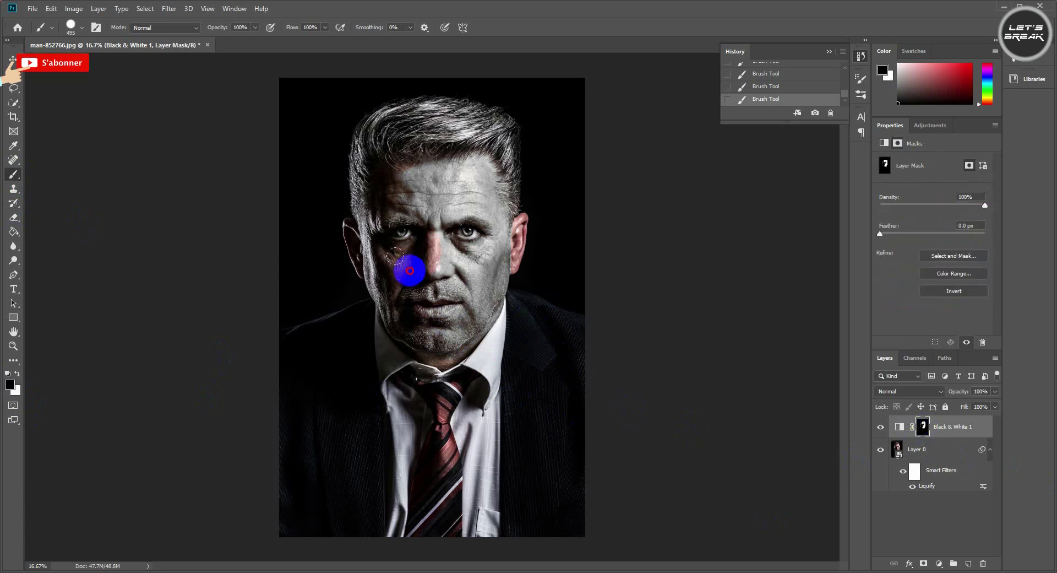
key("ctrl+z")
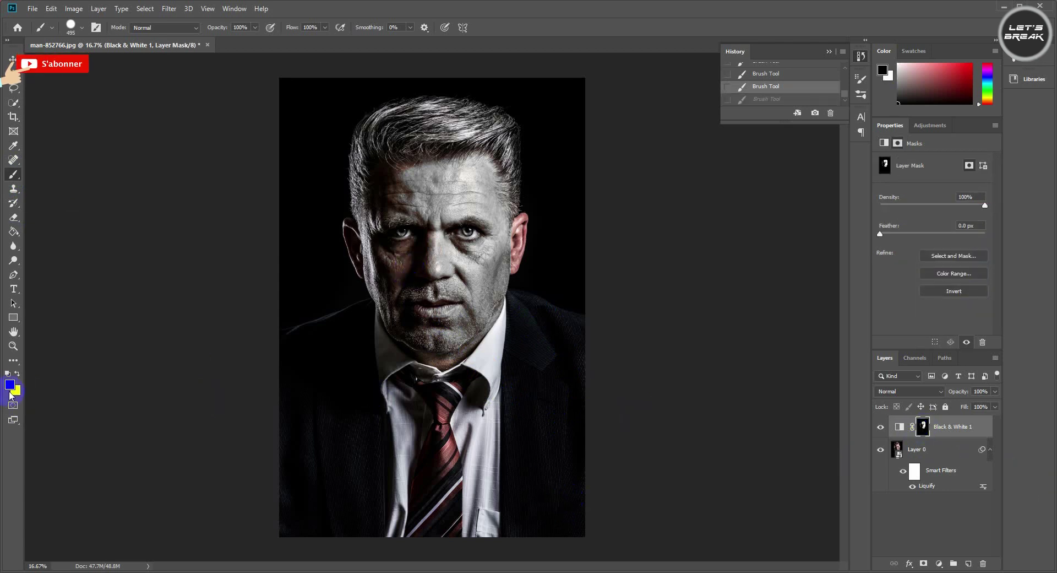
mouse_move(393, 263)
left_mouse_down()
mouse_move(401, 203)
mouse_move(435, 314)
left_mouse_up()
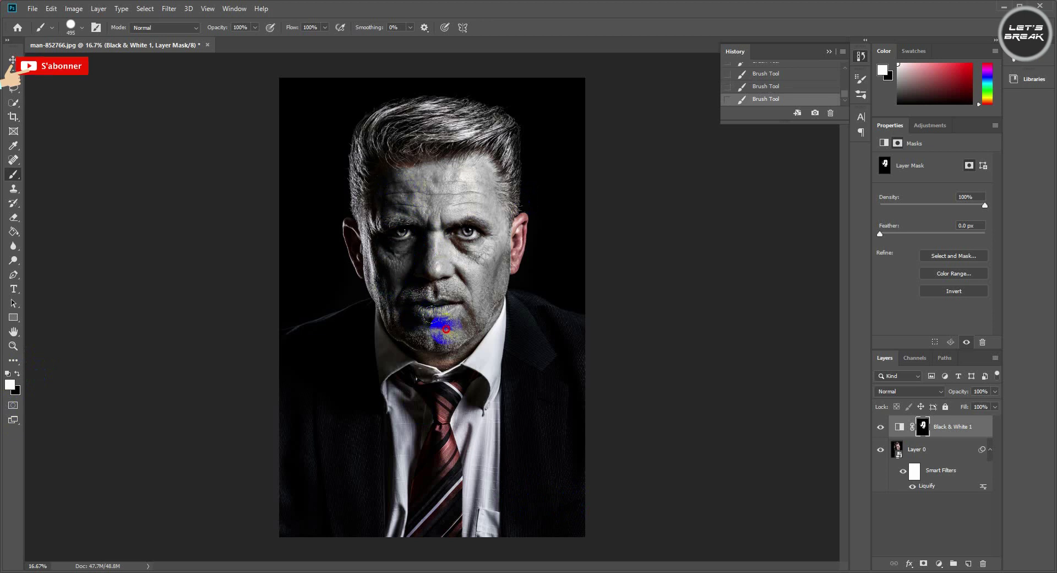
left_click_drag(424, 329, 487, 238)
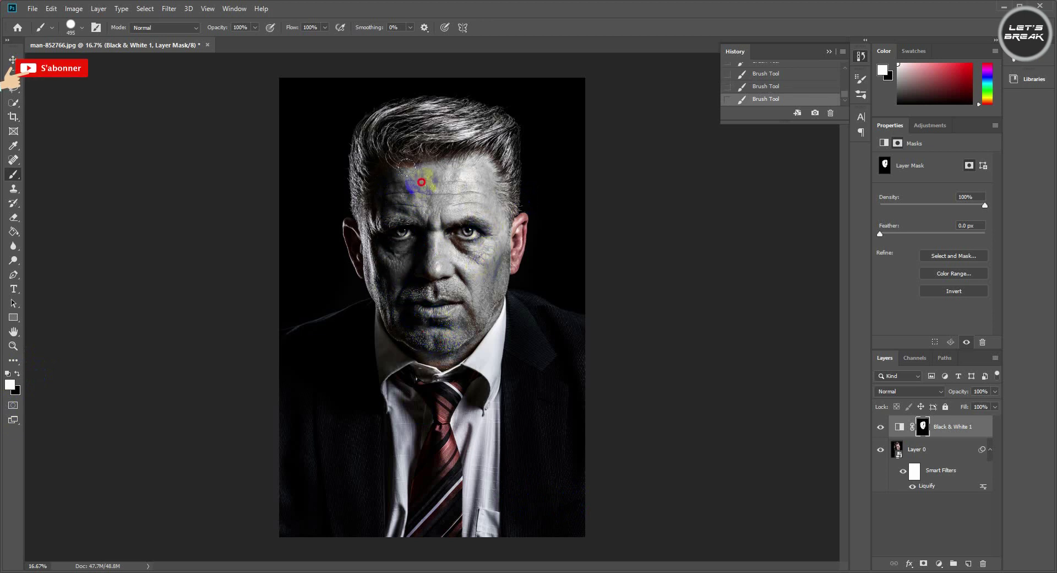
mouse_move(374, 176)
left_mouse_down()
mouse_move(400, 220)
mouse_move(426, 325)
left_mouse_up()
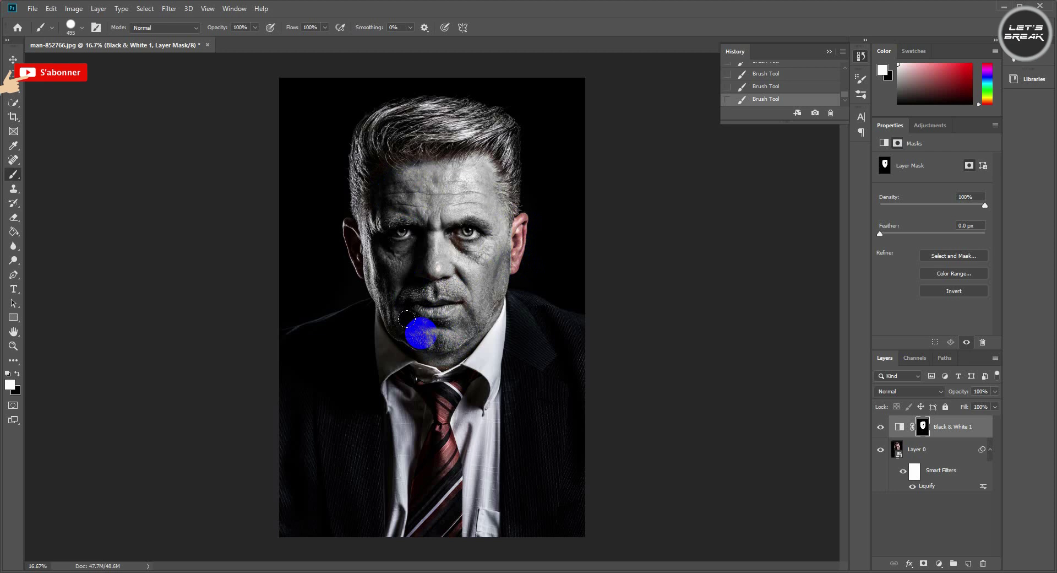
Step: Paint black along the hair edges and top of the hair to restore their colour
left_click(17, 374)
left_click_drag(528, 220, 510, 135)
left_click(350, 131)
mouse_move(365, 146)
left_mouse_down()
mouse_move(338, 165)
mouse_move(514, 106)
mouse_move(527, 177)
left_mouse_up()
left_click(442, 141)
mouse_move(442, 140)
left_mouse_down()
mouse_move(325, 219)
mouse_move(325, 264)
mouse_move(253, 274)
mouse_move(15, 384)
mouse_move(555, 477)
left_mouse_up()
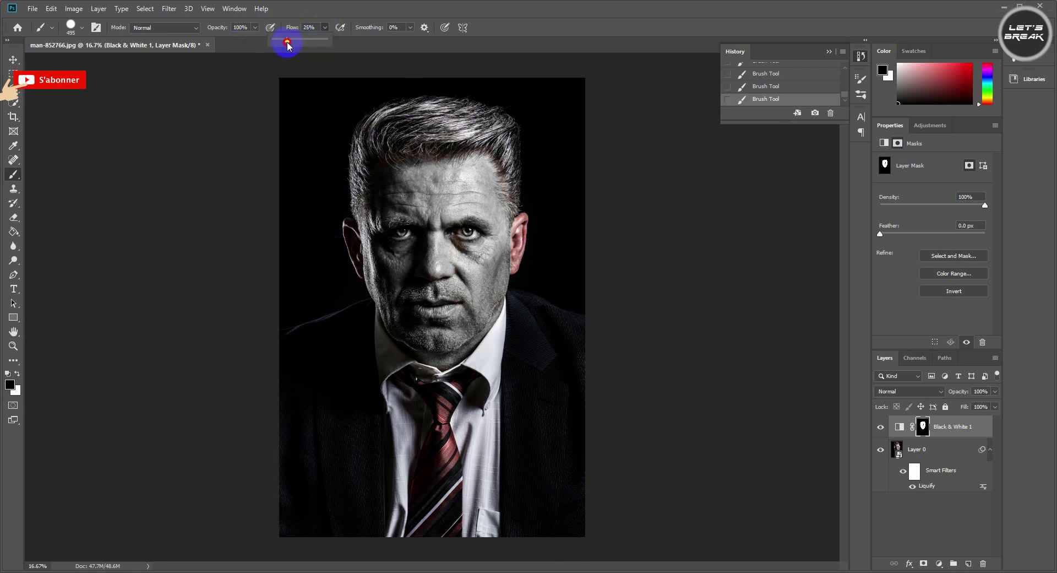
Step: Zoom to 50%, make white the foreground, lower brush flow and pick a soft round brush
left_click_drag(288, 45, 285, 45)
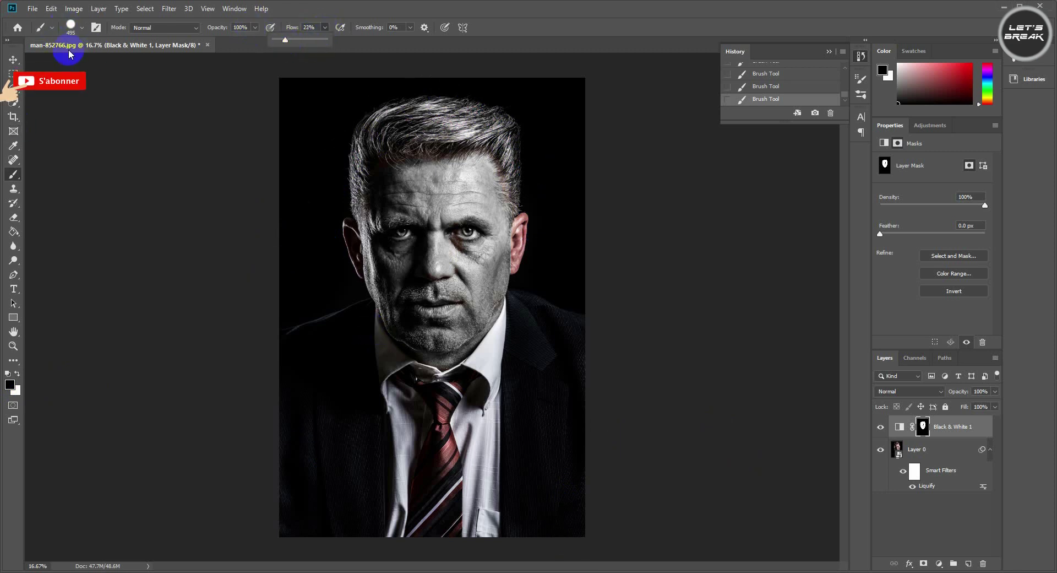
key("ctrl+plus")
key("ctrl+plus")
key("ctrl+plus")
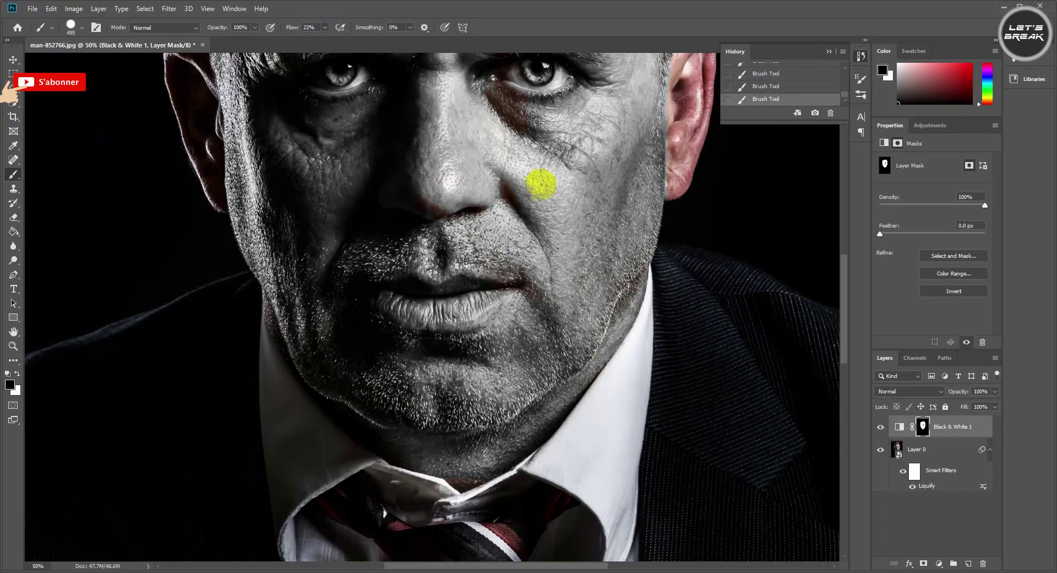
left_click(469, 191)
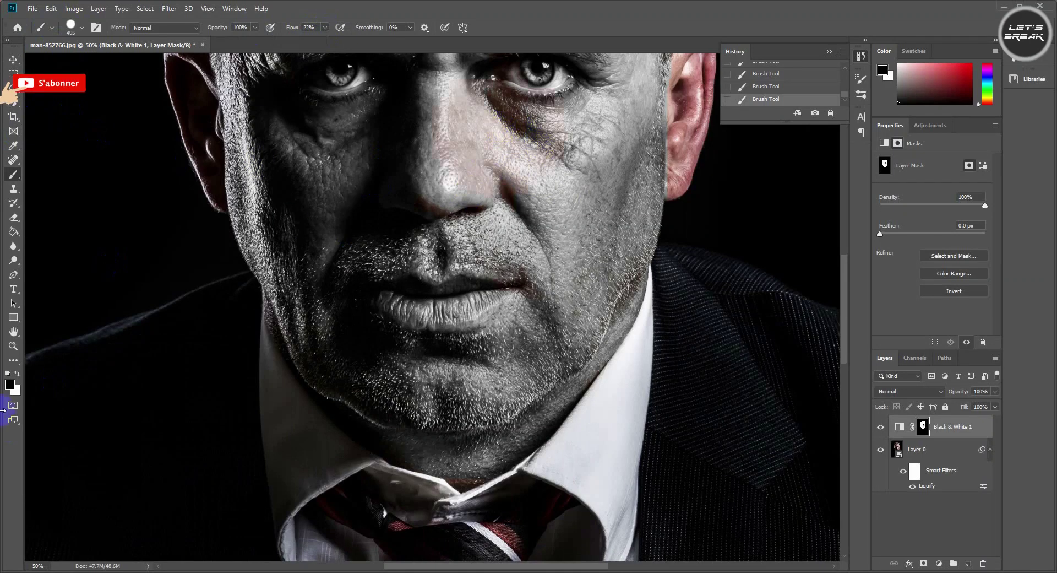
key("x")
left_click(325, 27)
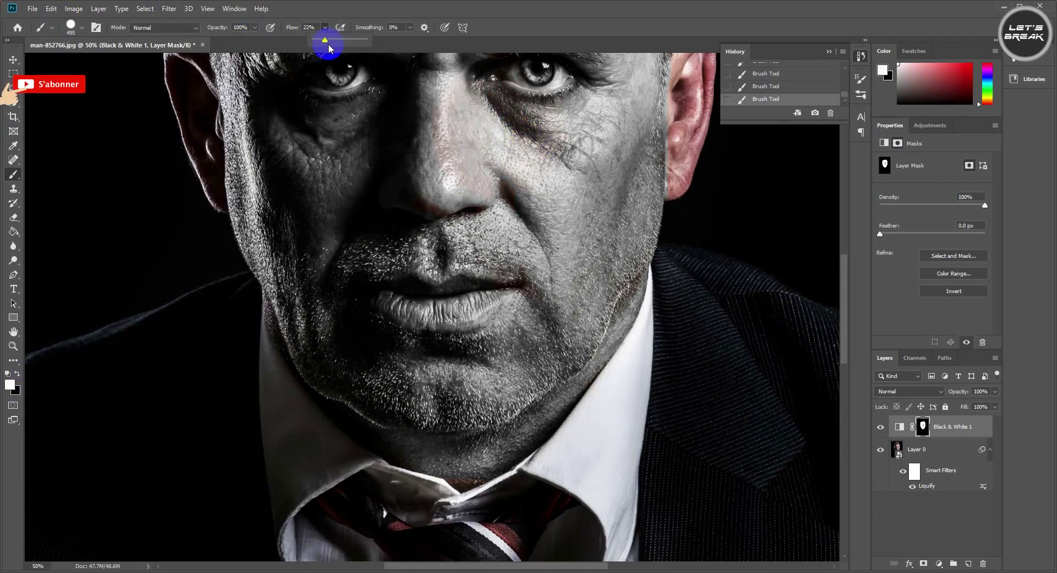
left_click(408, 156)
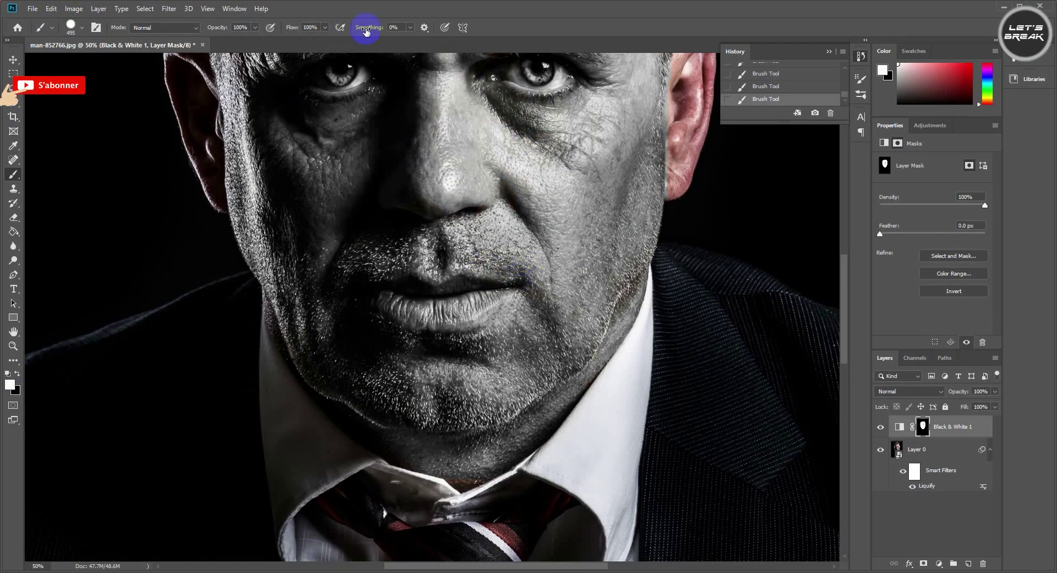
left_click(324, 28)
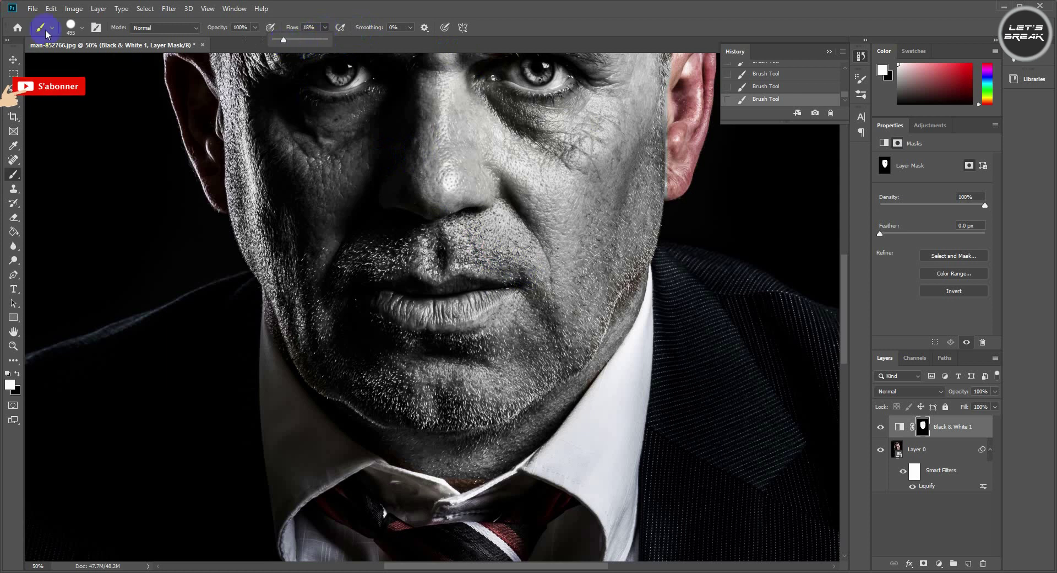
left_click(81, 27)
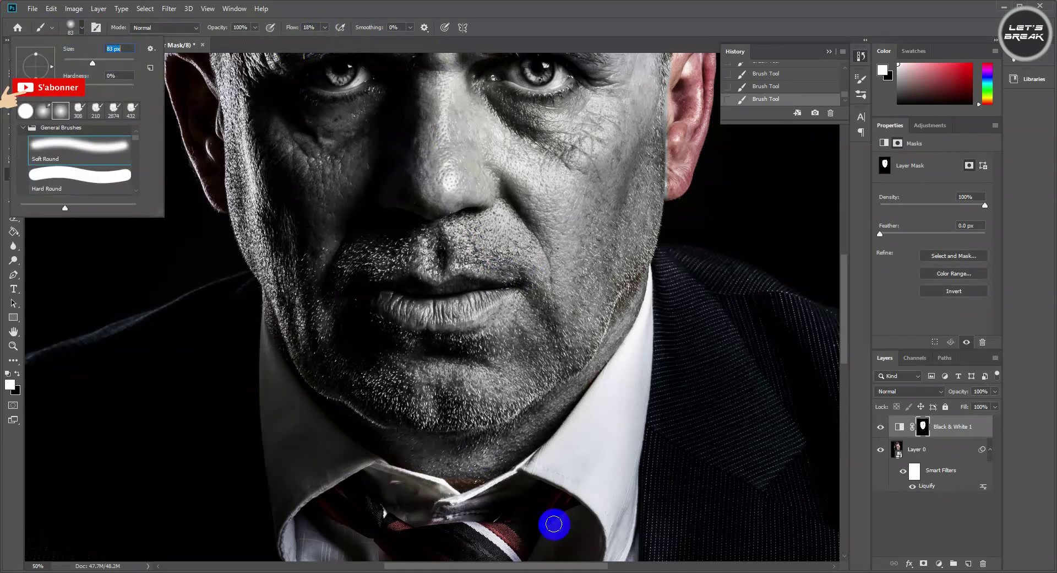
left_click(464, 471)
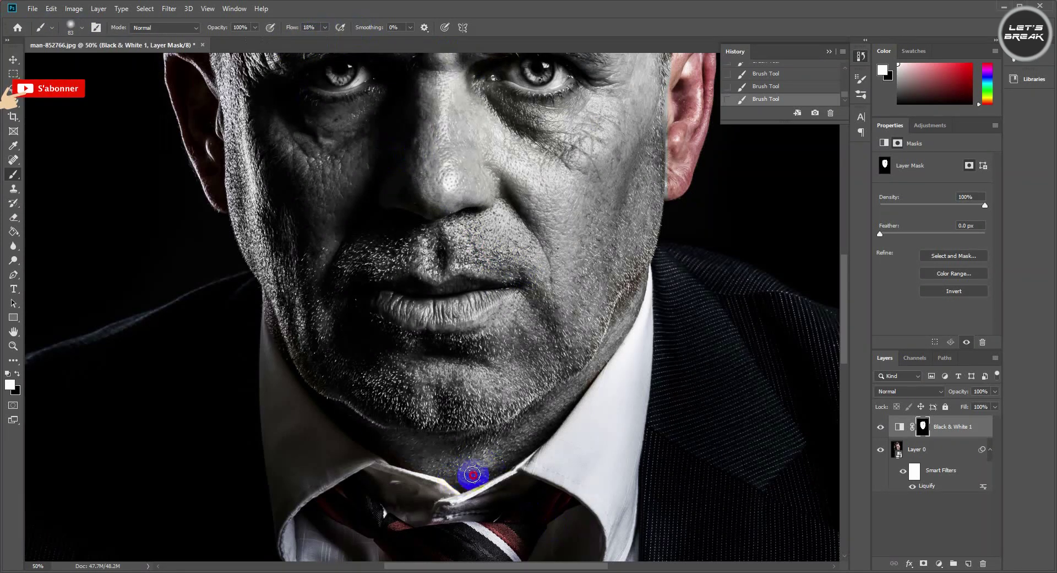
Step: Paint the mask over the jawline, chin and neck, extending the grey tone to the right jaw
left_click_drag(473, 474, 550, 426)
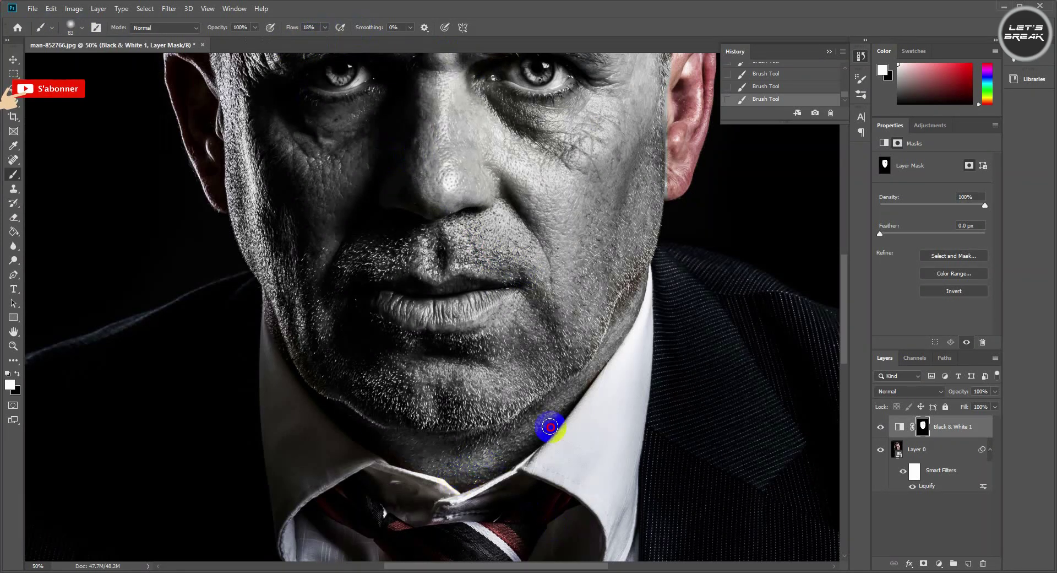
left_click(17, 374)
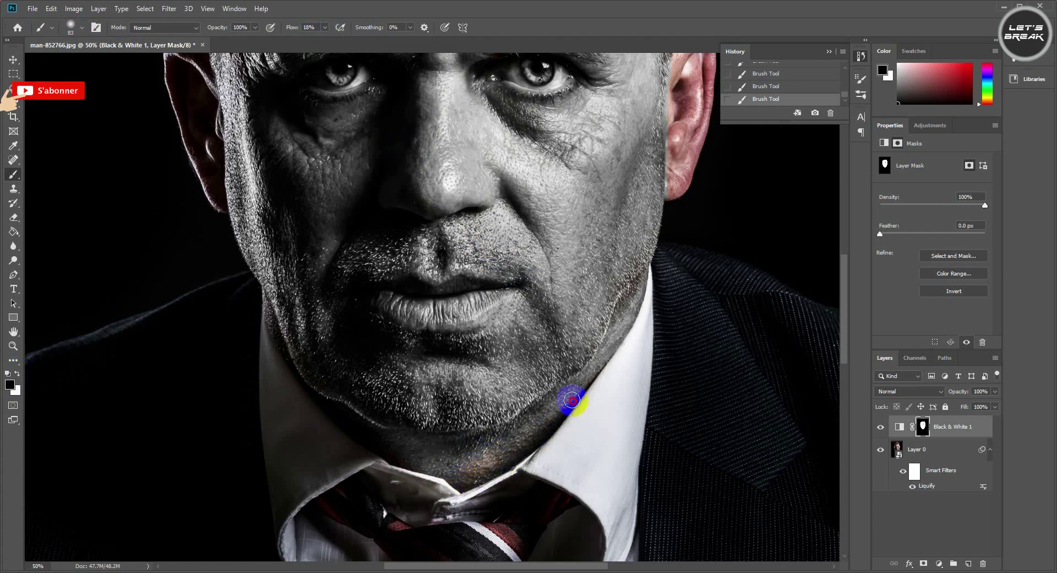
mouse_move(531, 415)
left_mouse_down()
mouse_move(432, 455)
mouse_move(406, 447)
mouse_move(509, 431)
mouse_move(453, 455)
mouse_move(555, 424)
mouse_move(465, 444)
mouse_move(554, 424)
mouse_move(620, 340)
left_mouse_up()
left_click(17, 373)
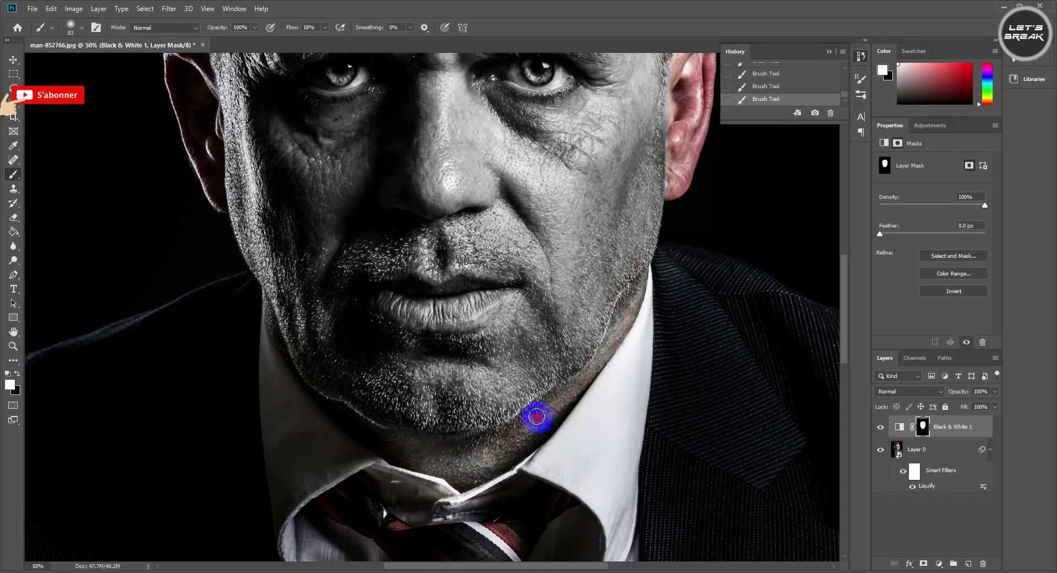
mouse_move(428, 453)
left_mouse_down()
mouse_move(405, 450)
mouse_move(636, 302)
left_mouse_up()
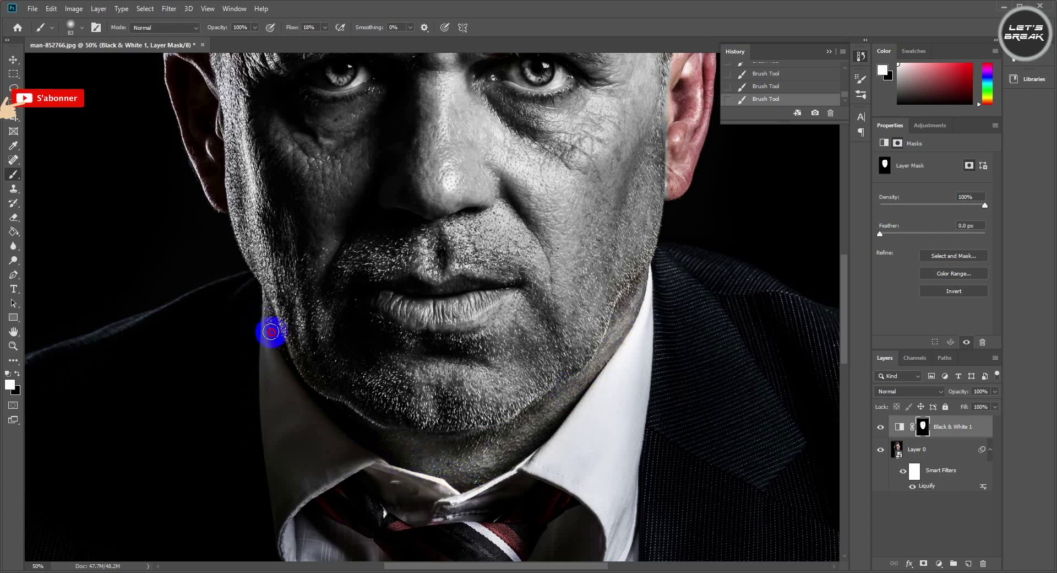
scroll(385, 276, "up", 1)
scroll(545, 214, "up", 1)
scroll(663, 176, "up", 1)
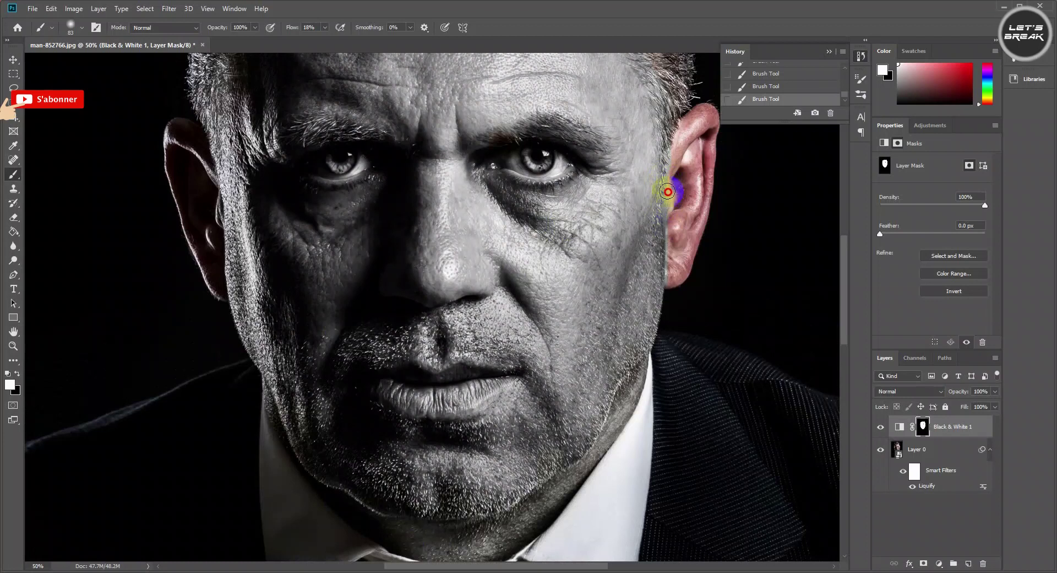
scroll(495, 99, "up", 2)
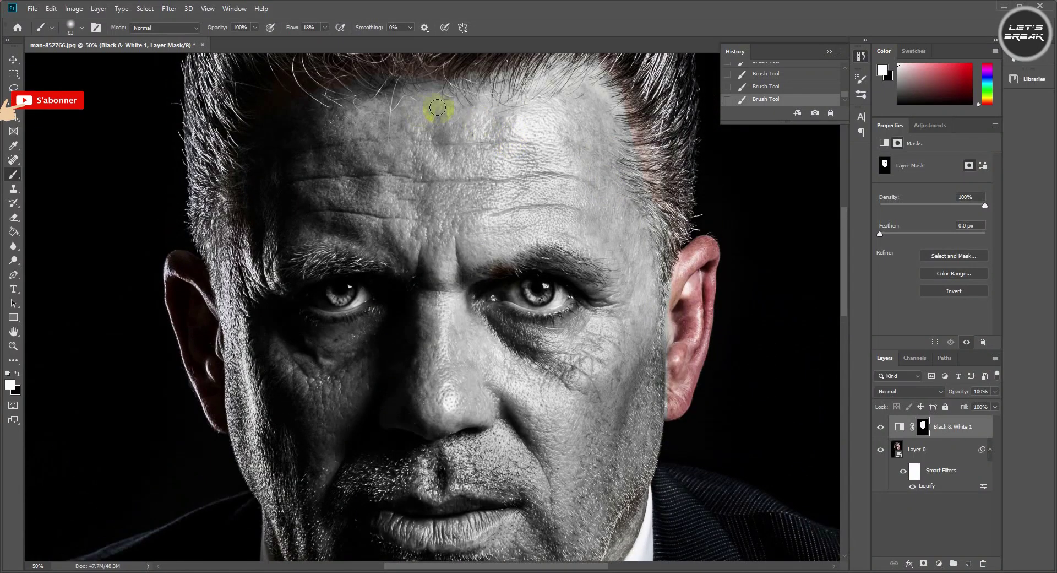
scroll(468, 129, "up", 2)
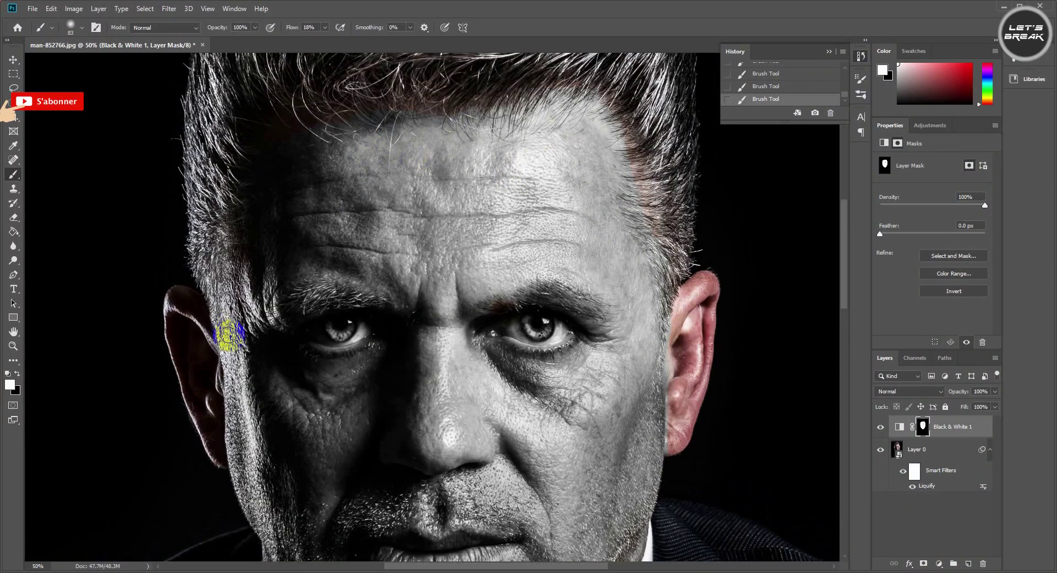
scroll(465, 142, "down", 2)
scroll(457, 143, "down", 2)
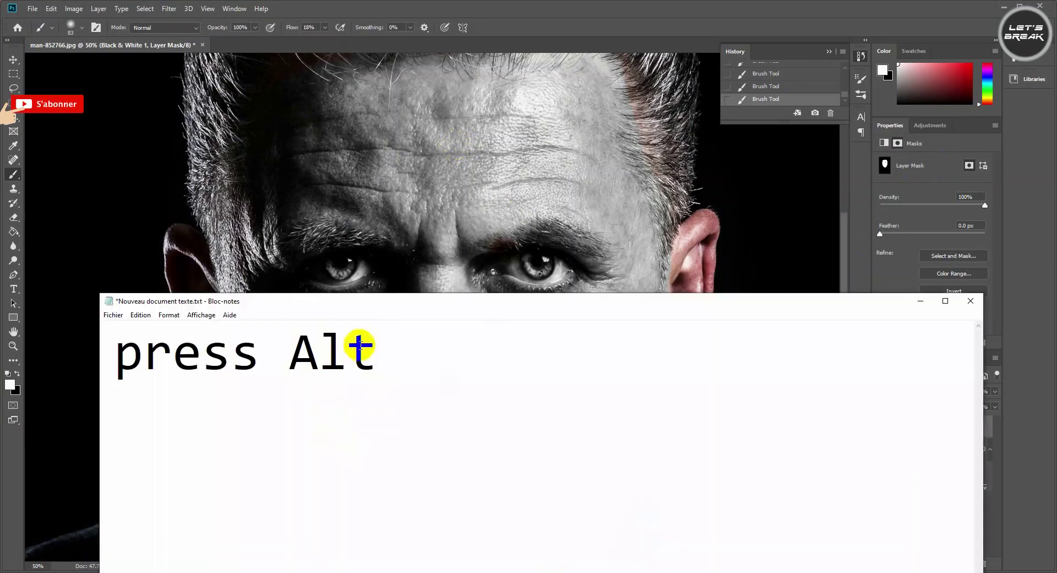
Step: Set the Black & White adjustment to Yellows -98 and Reds 132
left_click_drag(366, 349, 83, 353)
type("d")
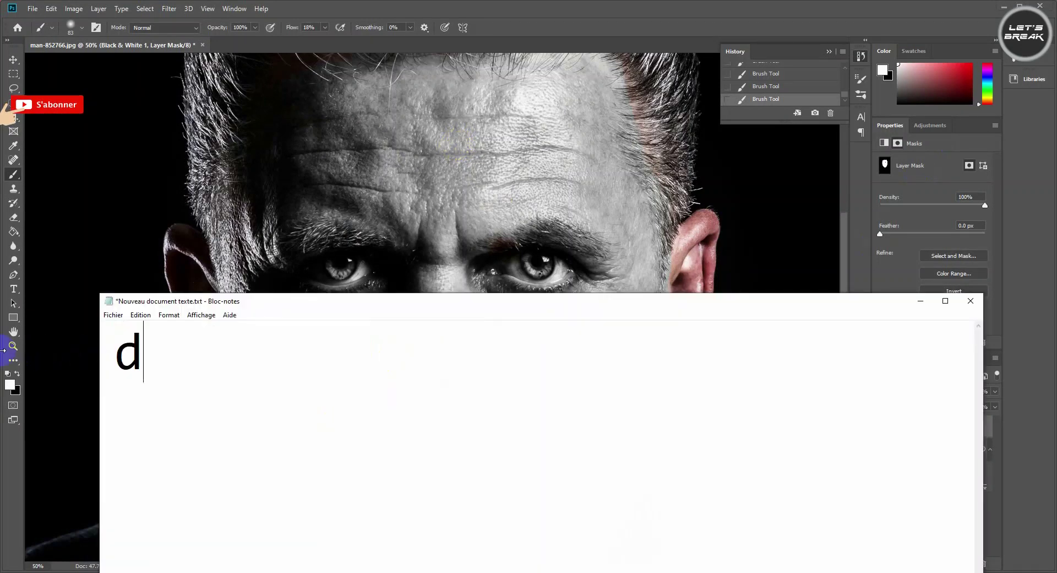
type("ouble c")
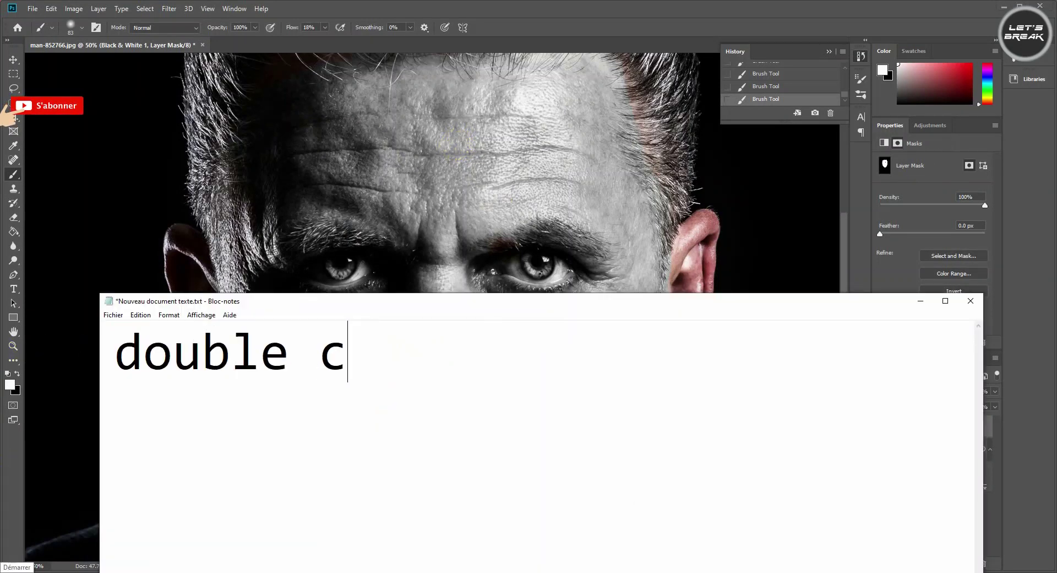
type("lick")
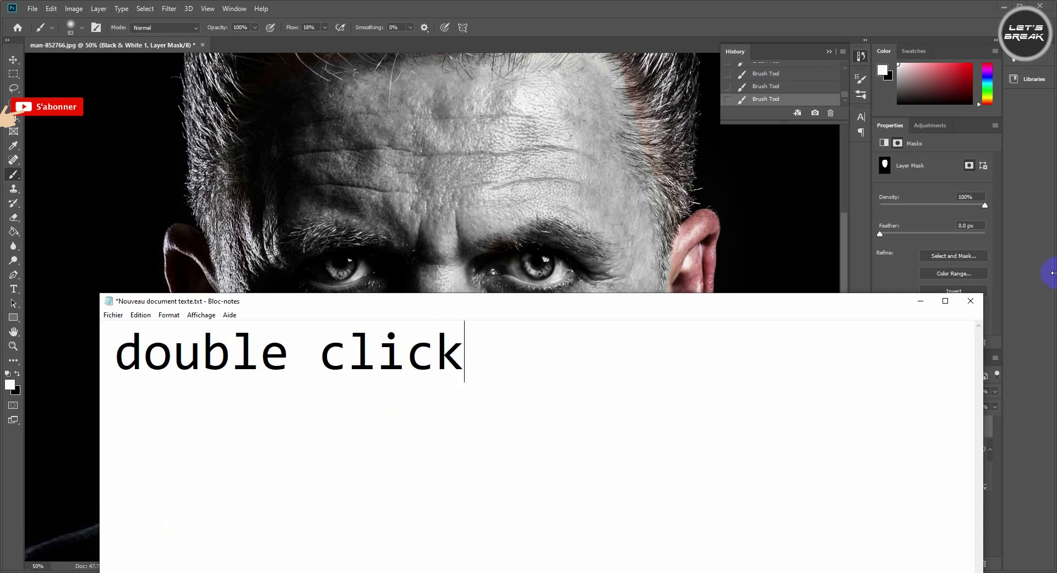
left_click(921, 301)
left_click(900, 427)
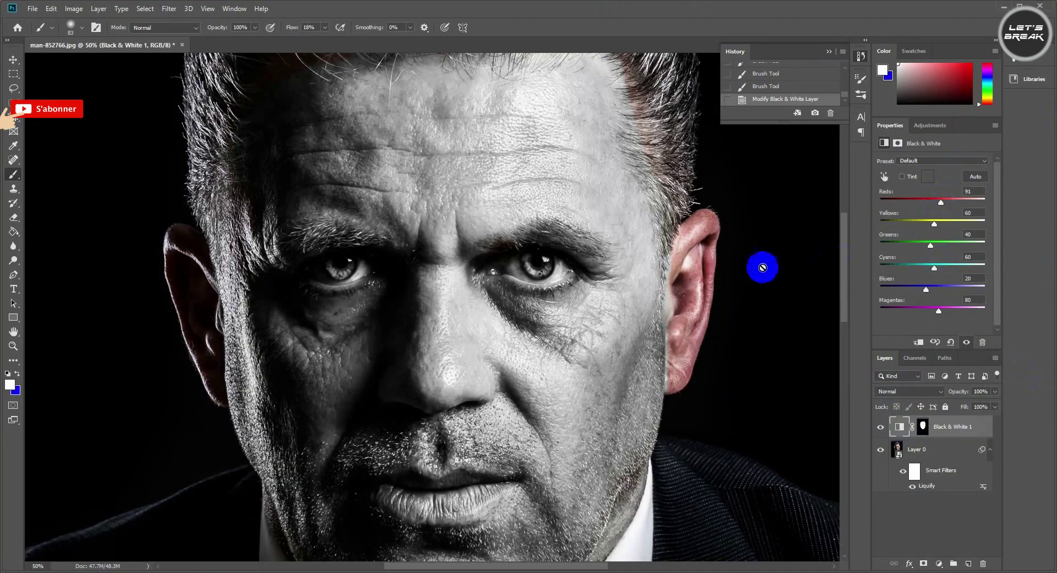
key("ctrl+minus")
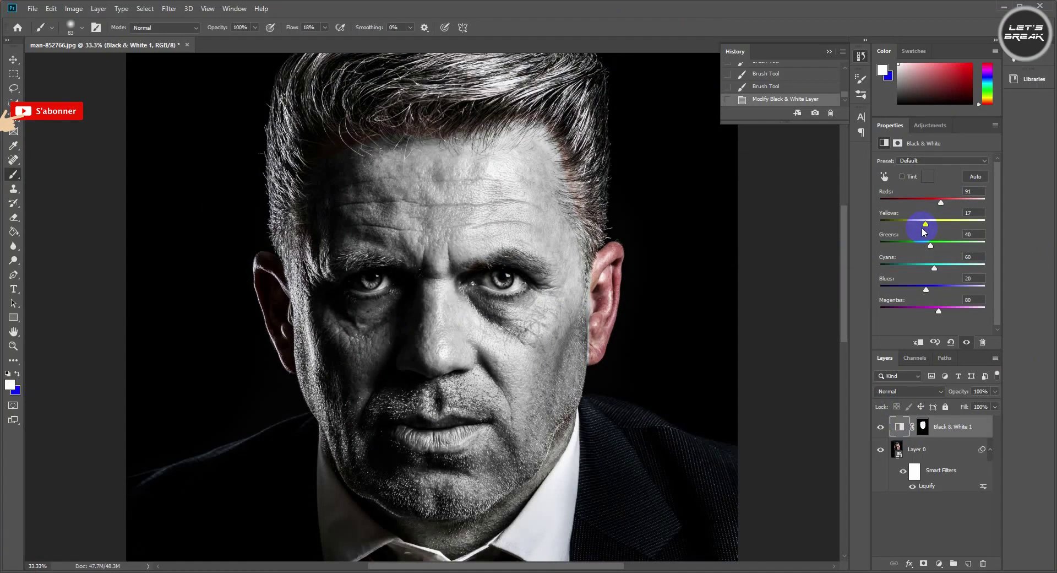
left_click_drag(942, 202, 909, 232)
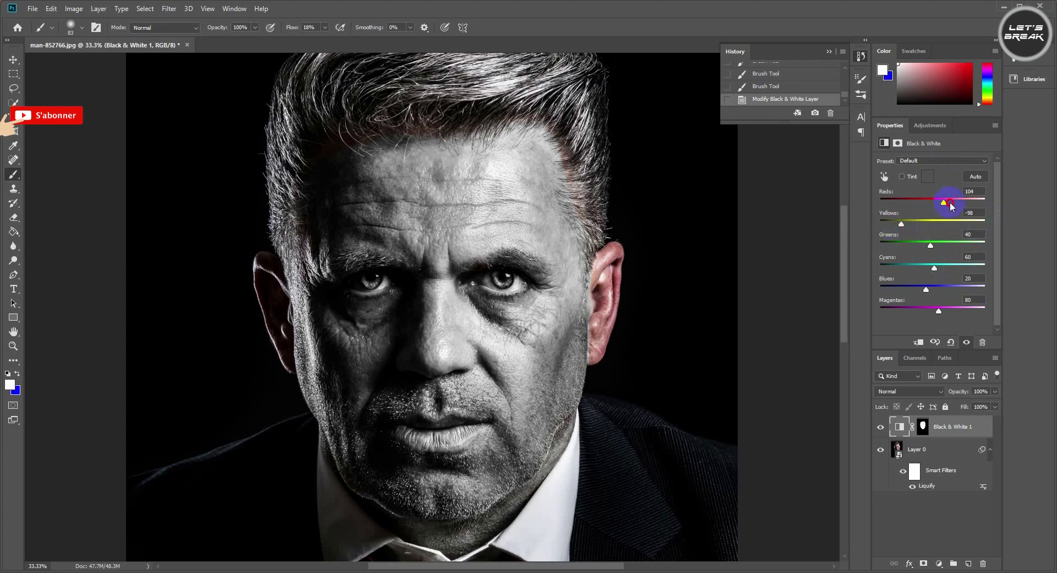
left_click_drag(950, 203, 950, 203)
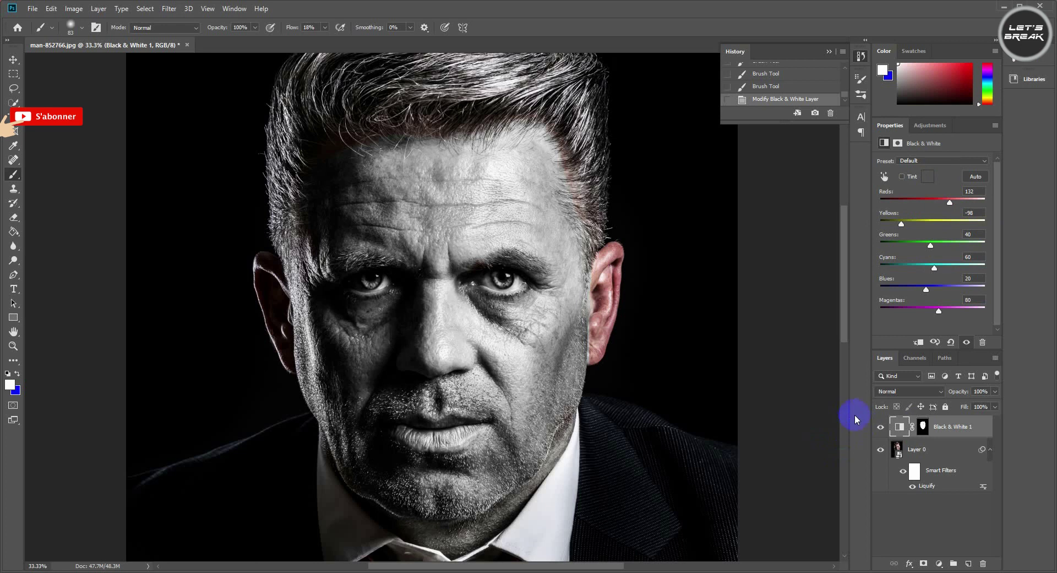
Step: Zoom in and paint black on the mask to restore colour in both eyes
left_click(922, 425)
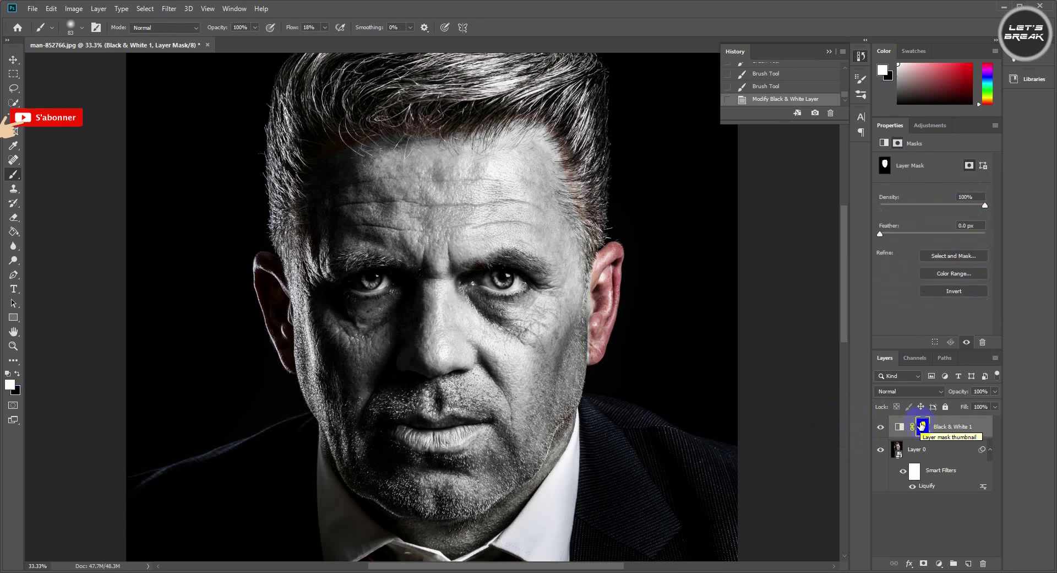
key("ctrl+plus")
key("ctrl+plus")
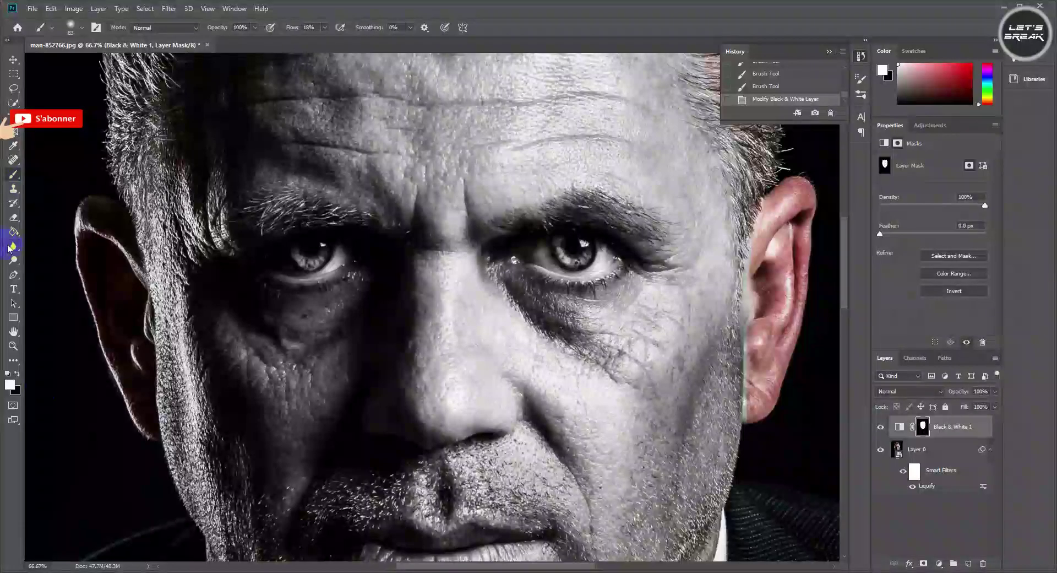
left_click(17, 372)
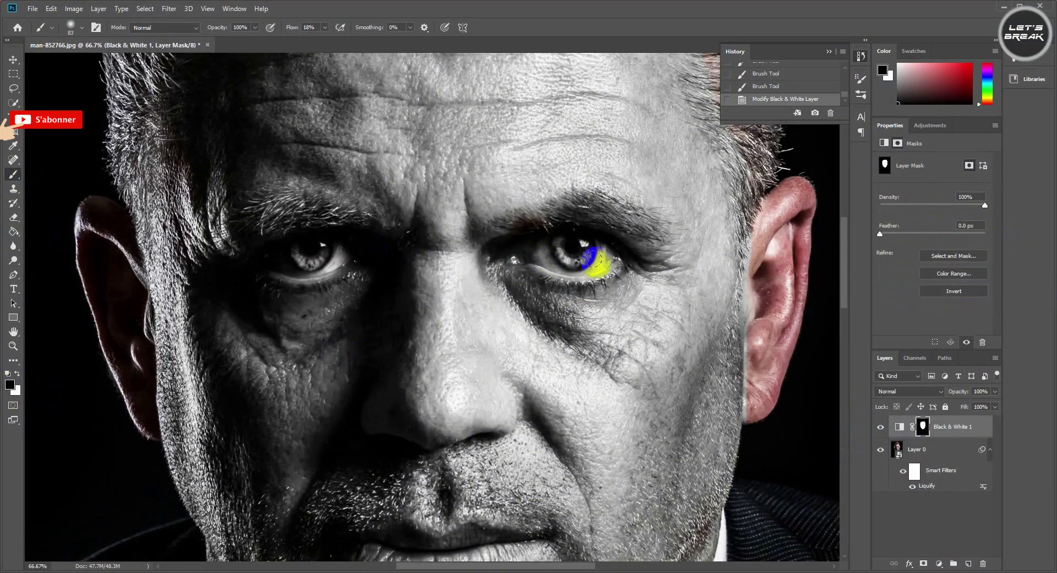
mouse_move(596, 259)
left_mouse_down()
mouse_move(528, 254)
mouse_move(574, 261)
left_mouse_up()
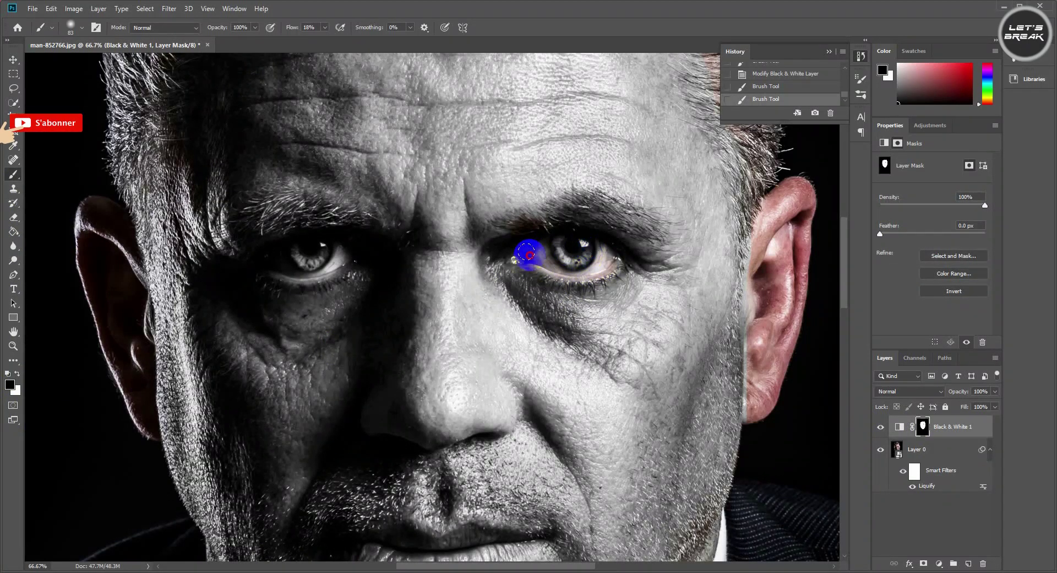
left_click_drag(589, 257, 573, 256)
mouse_move(322, 258)
left_mouse_down()
mouse_move(291, 271)
mouse_move(320, 241)
mouse_move(273, 270)
mouse_move(276, 280)
mouse_move(585, 217)
mouse_move(548, 219)
left_mouse_up()
Step: Lower brush flow to 5% and faintly paint the eyebrows and face on the mask
left_click(333, 21)
left_click(325, 29)
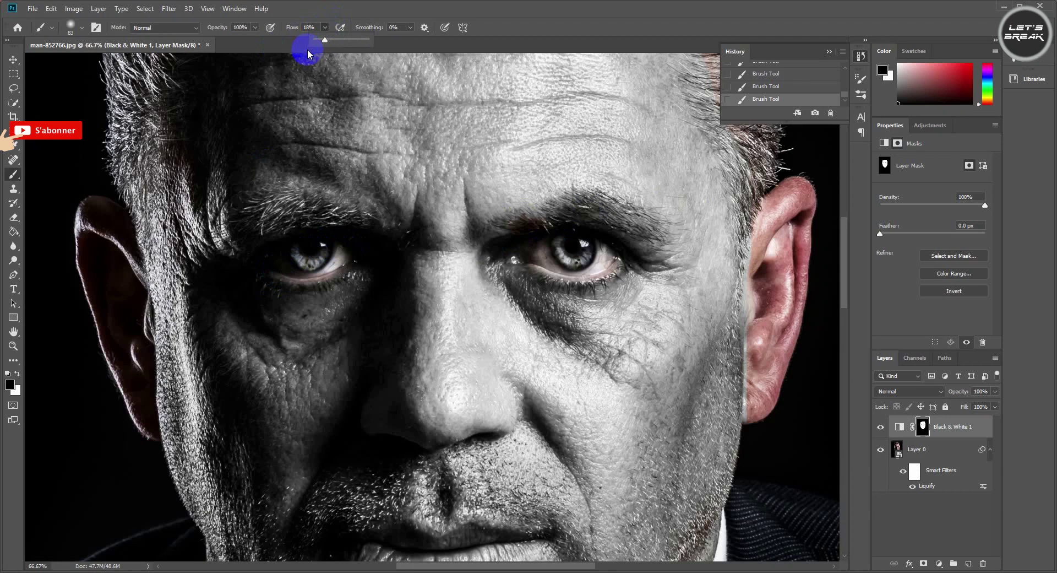
left_click_drag(325, 40, 320, 39)
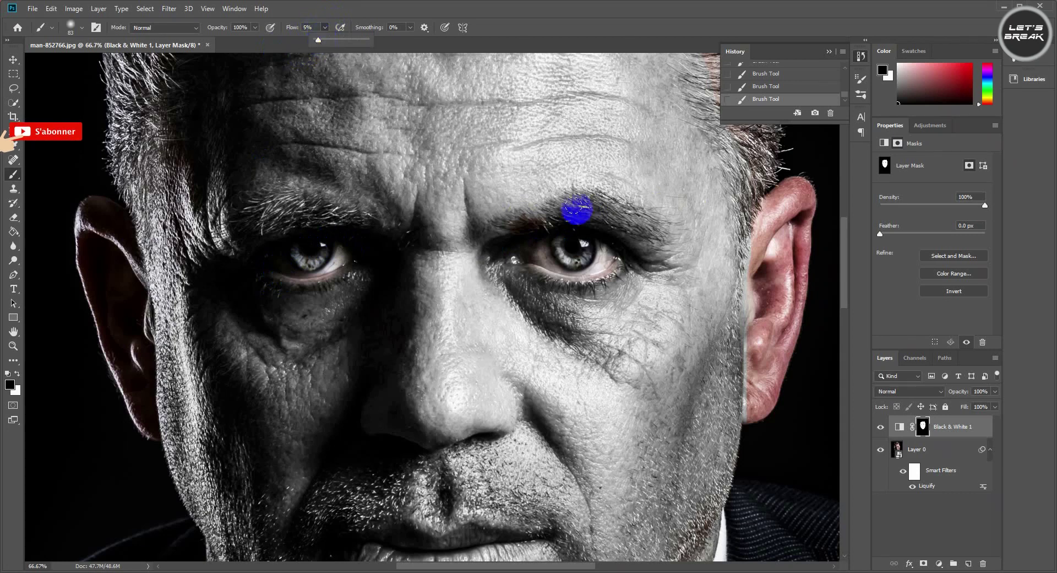
left_click_drag(576, 209, 567, 212)
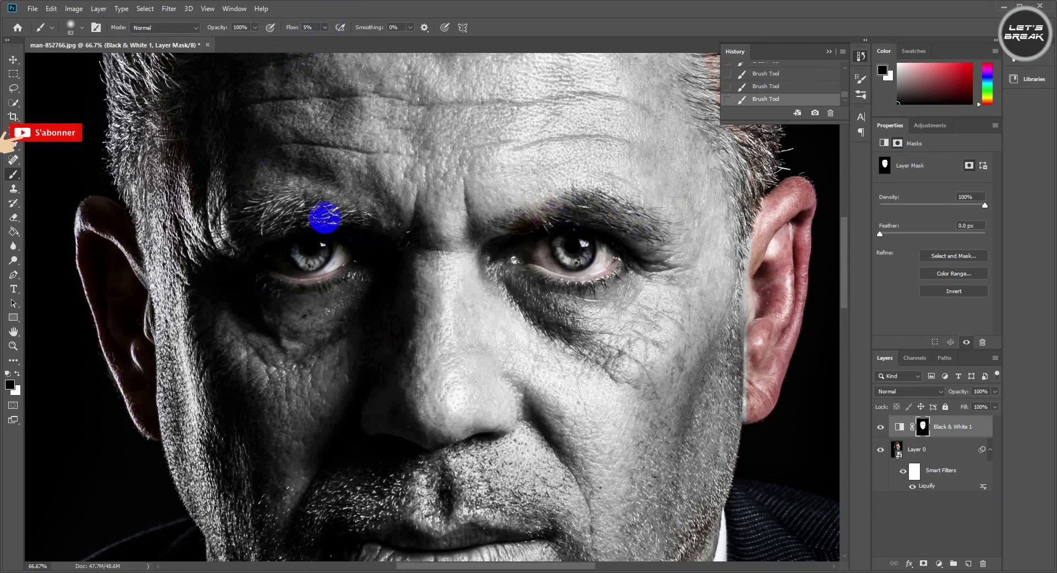
mouse_move(325, 217)
left_mouse_down()
mouse_move(259, 217)
mouse_move(366, 216)
mouse_move(274, 208)
mouse_move(245, 222)
mouse_move(259, 206)
mouse_move(330, 212)
left_mouse_up()
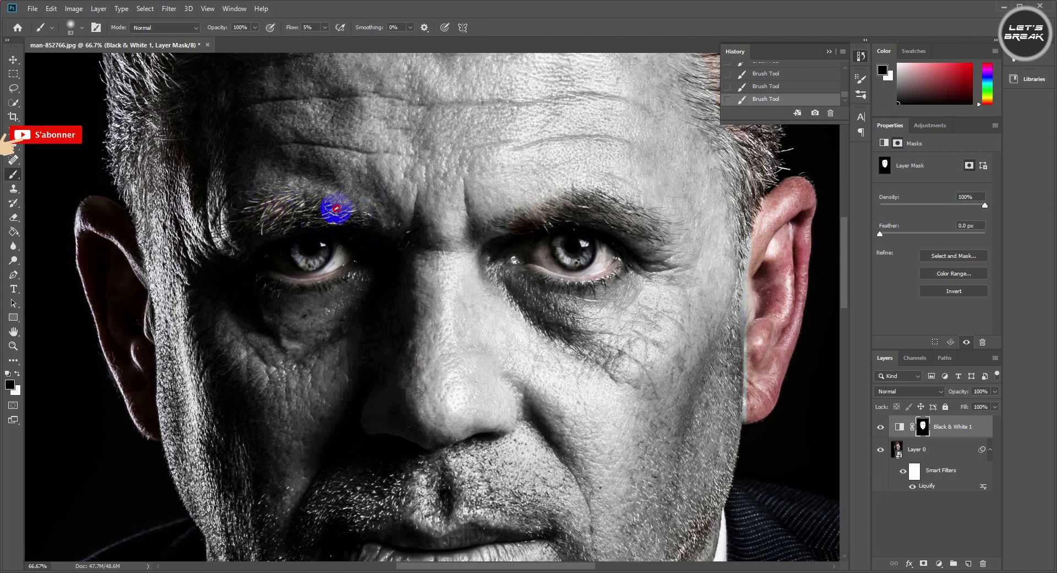
scroll(550, 264, "down", 3)
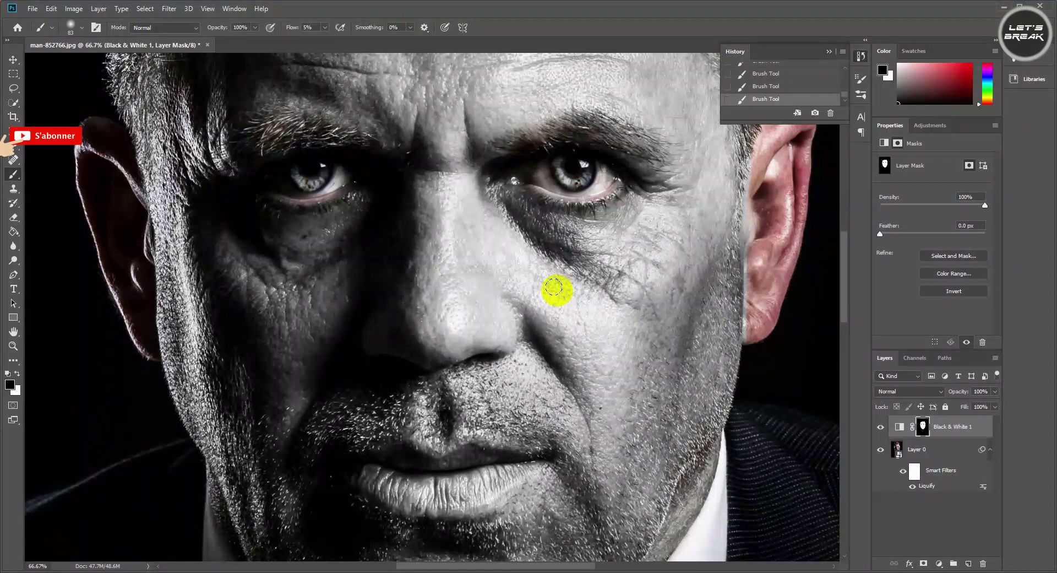
scroll(544, 287, "up", 1)
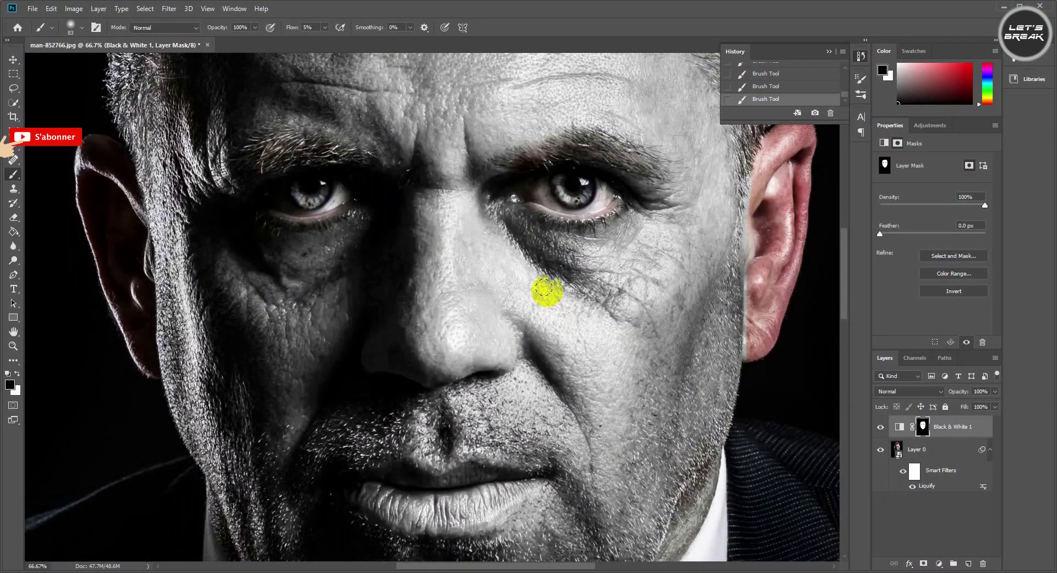
left_click_drag(544, 288, 559, 493)
scroll(433, 309, "up", 2)
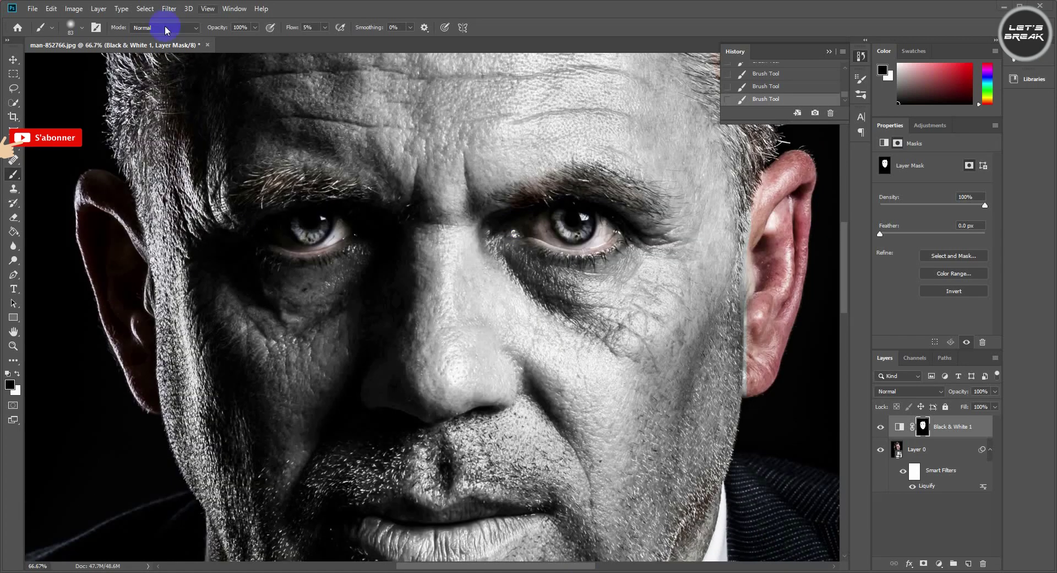
Step: Shrink the brush size to 25 px
left_click(82, 29)
left_click(86, 62)
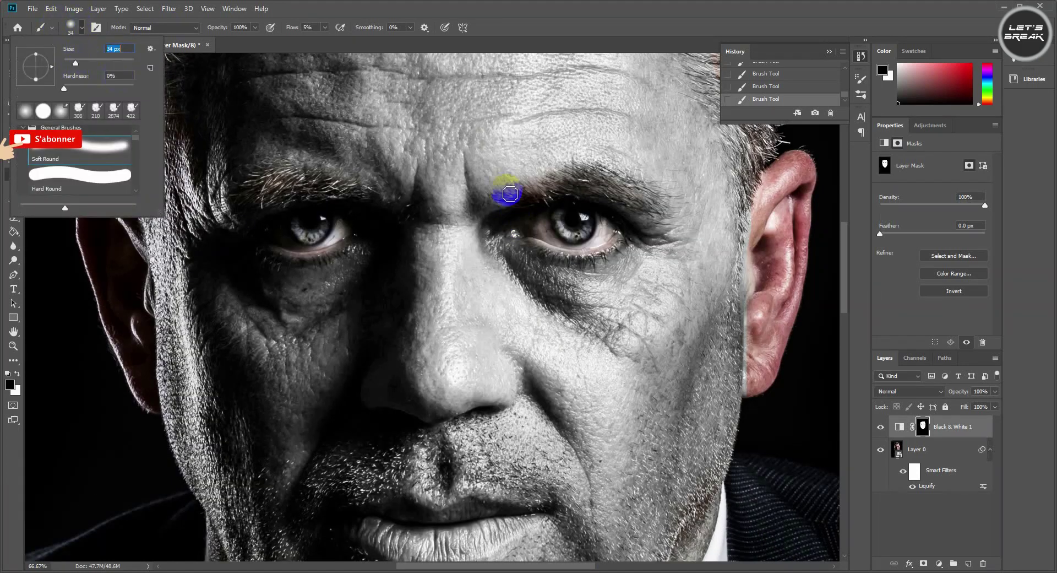
left_click(142, 79)
left_click_drag(74, 65, 70, 65)
left_click(542, 116)
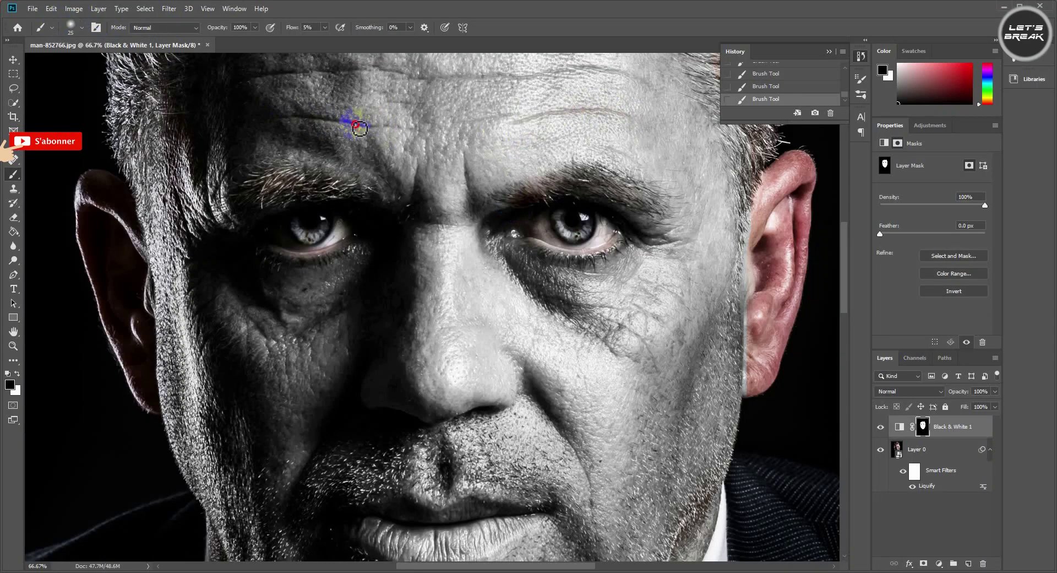
scroll(358, 110, "up", 1)
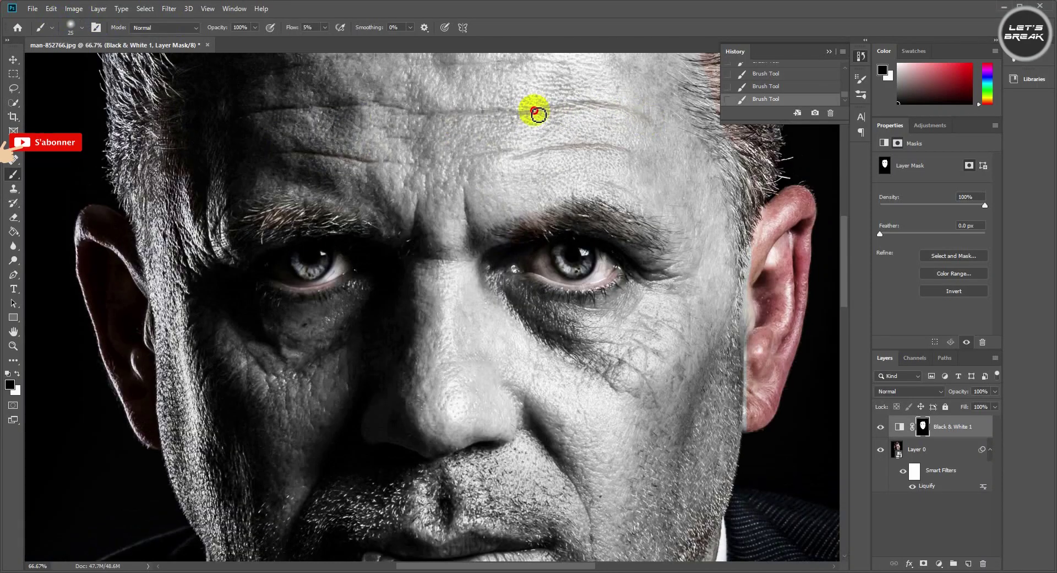
scroll(379, 156, "down", 3)
scroll(378, 155, "down", 1)
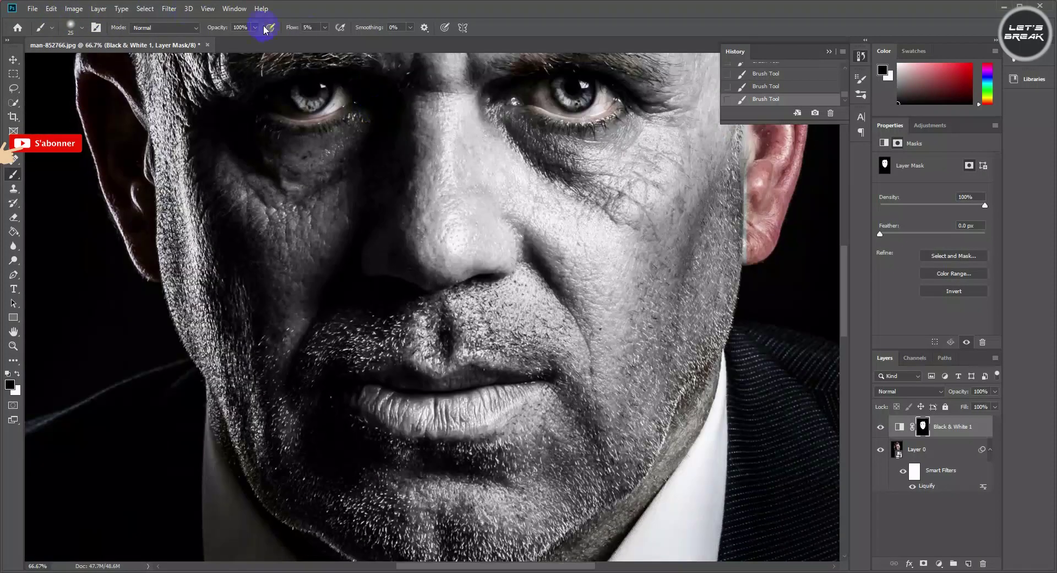
Step: Raise brush flow to 21% and paint the mask to bring pink back into the lower lip
left_click_drag(326, 42, 332, 41)
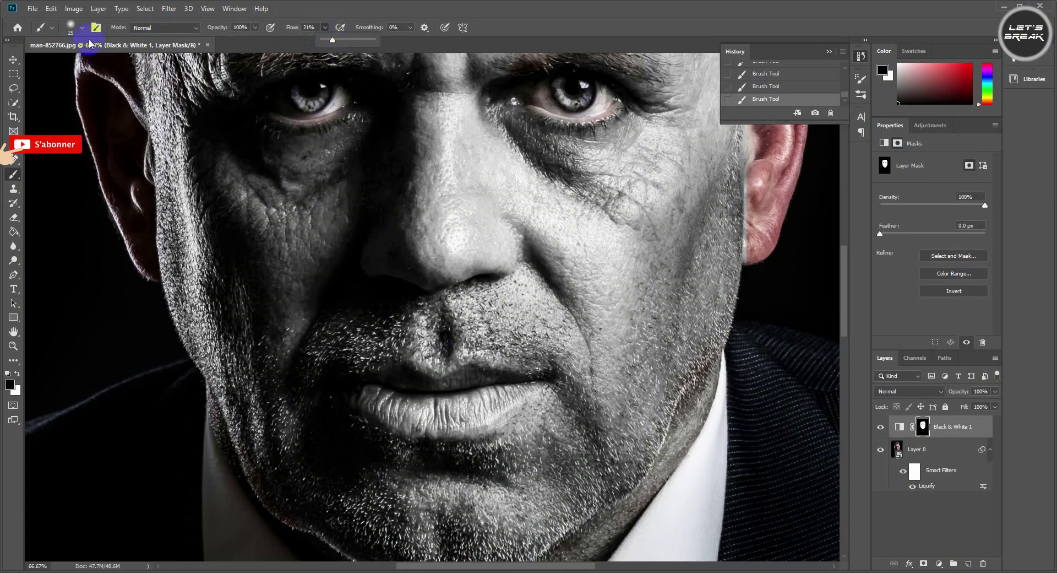
left_click(82, 27)
left_click(325, 27)
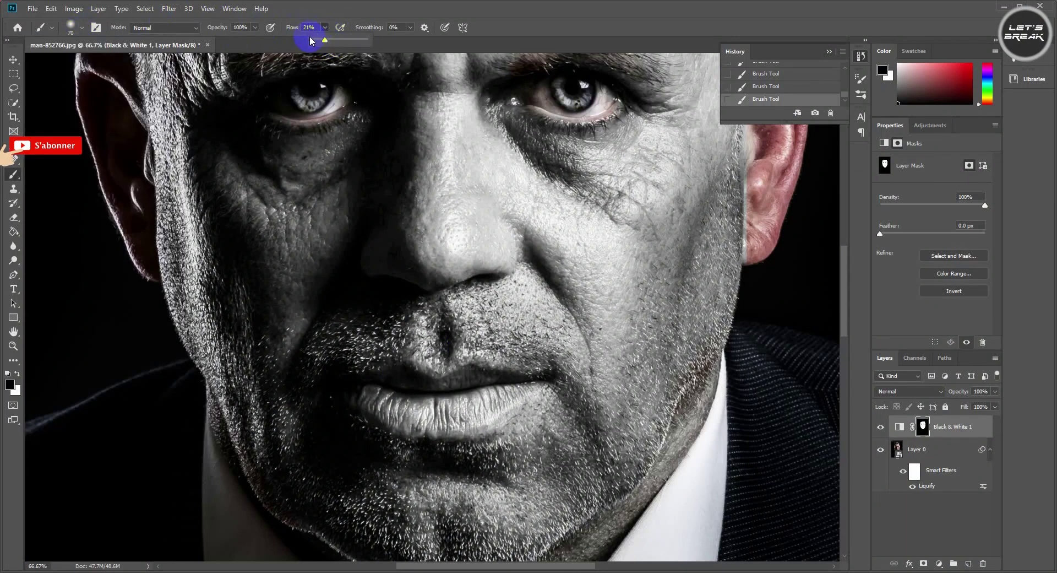
left_click_drag(446, 402, 488, 396)
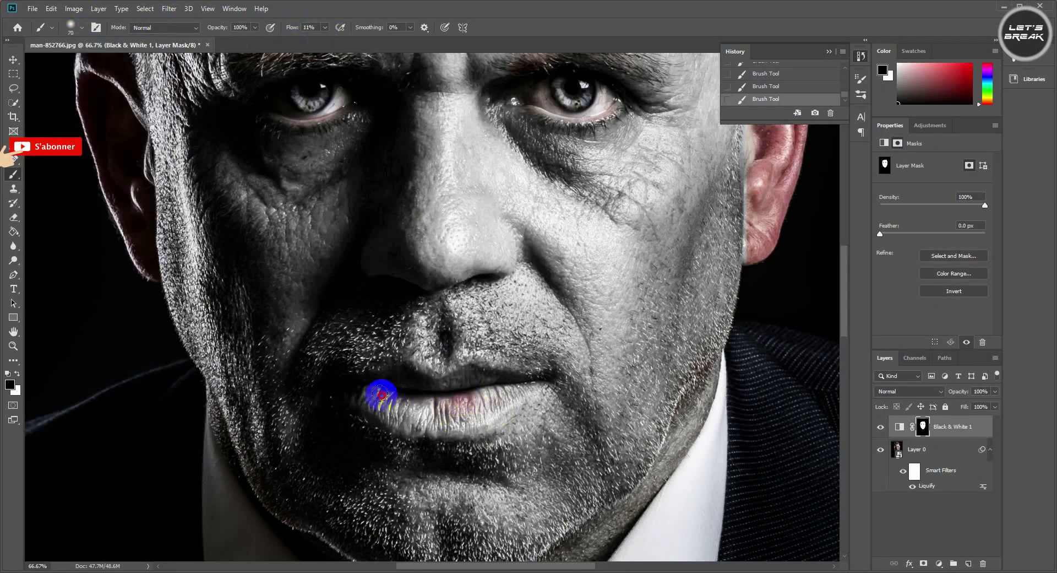
left_click_drag(429, 394, 505, 384)
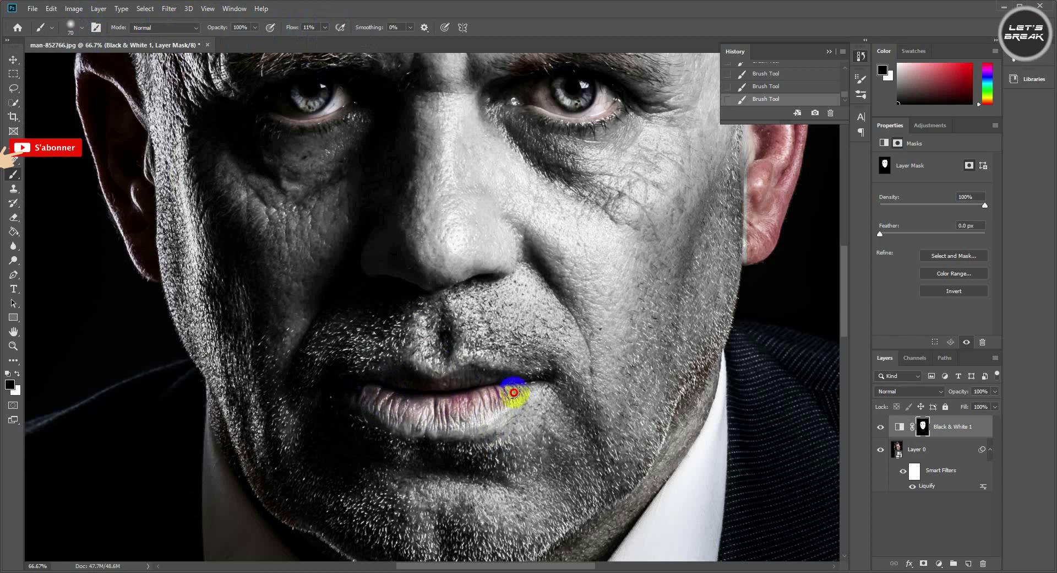
left_click_drag(414, 392, 420, 414)
scroll(385, 364, "down", 2)
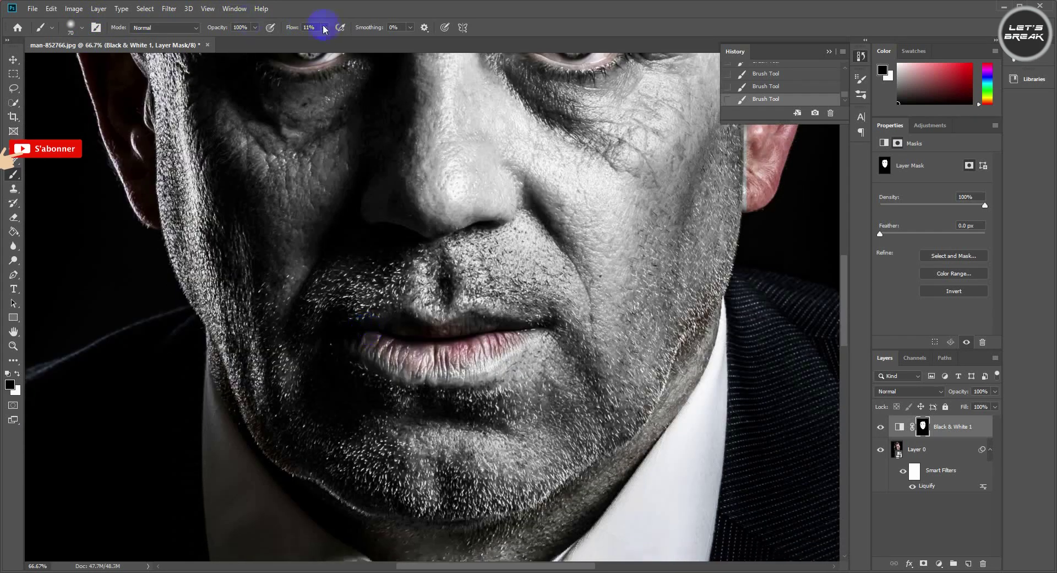
Step: Set flow to 2% and brush size to 20 px, then softly paint along the cheek fold
left_click(324, 27)
left_click_drag(325, 41, 319, 41)
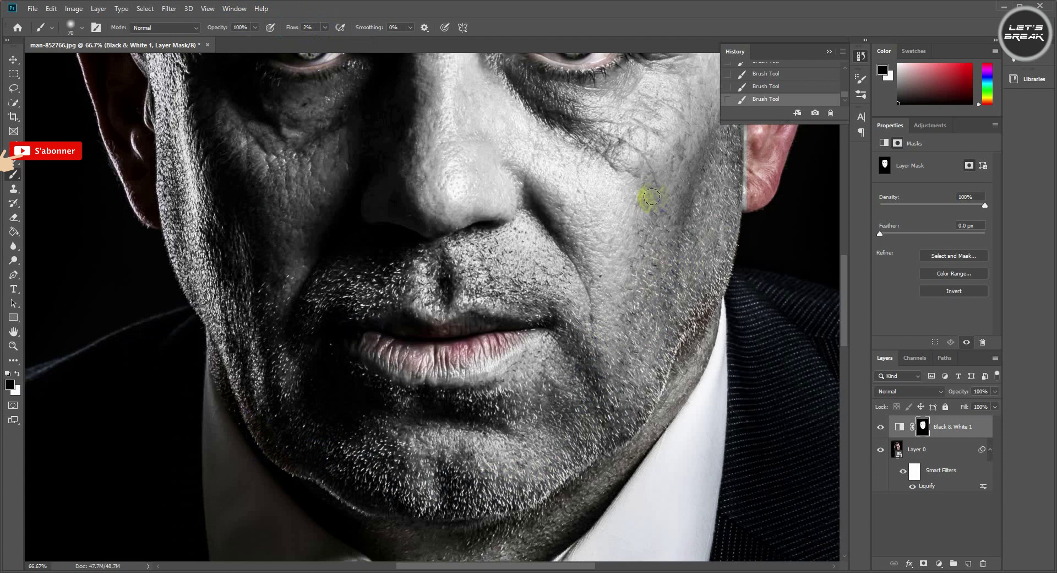
scroll(554, 169, "up", 2)
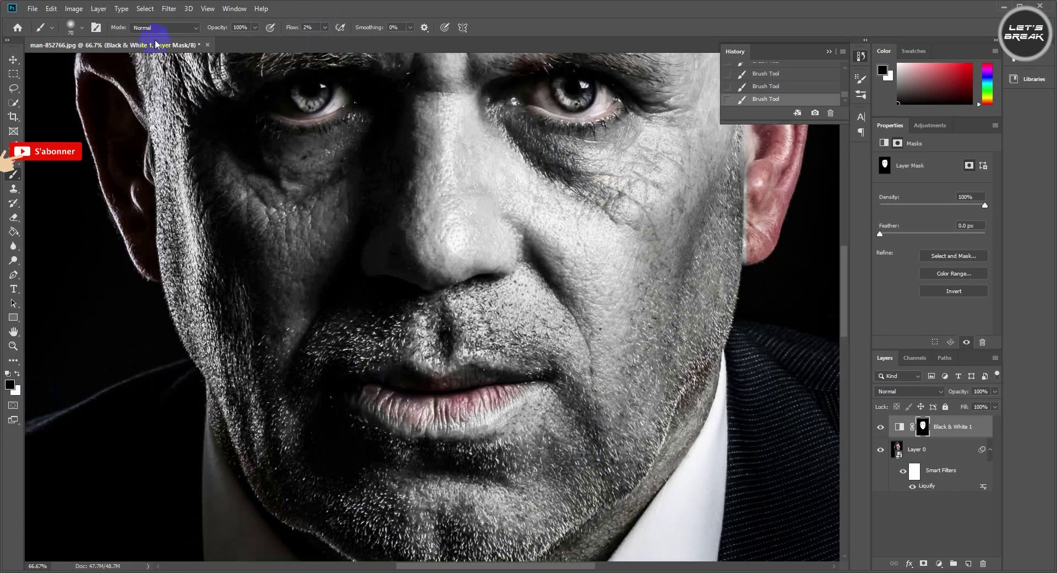
left_click(82, 28)
left_click_drag(86, 61, 77, 61)
left_click(572, 319)
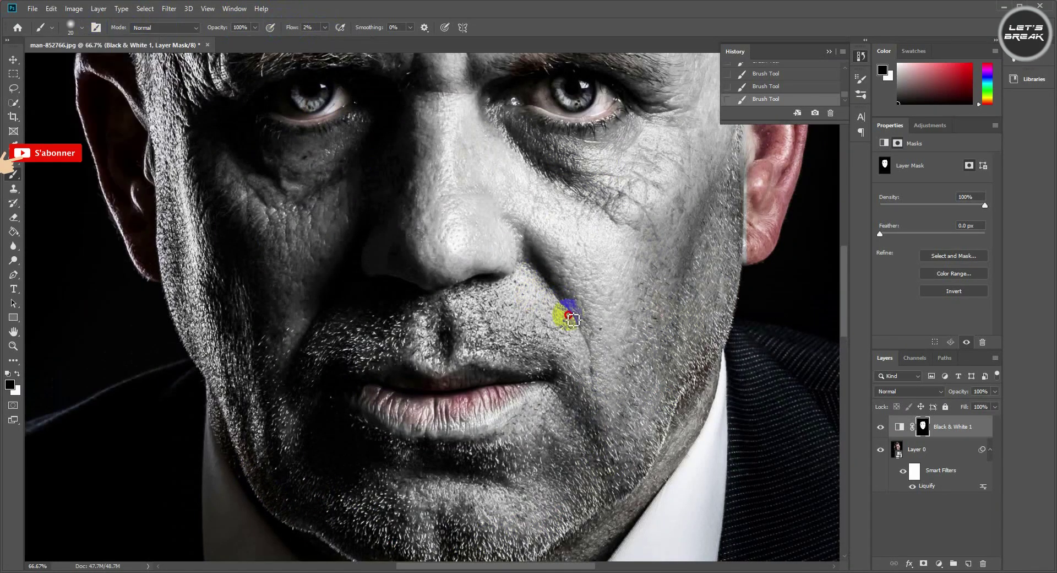
left_click_drag(573, 319, 589, 372)
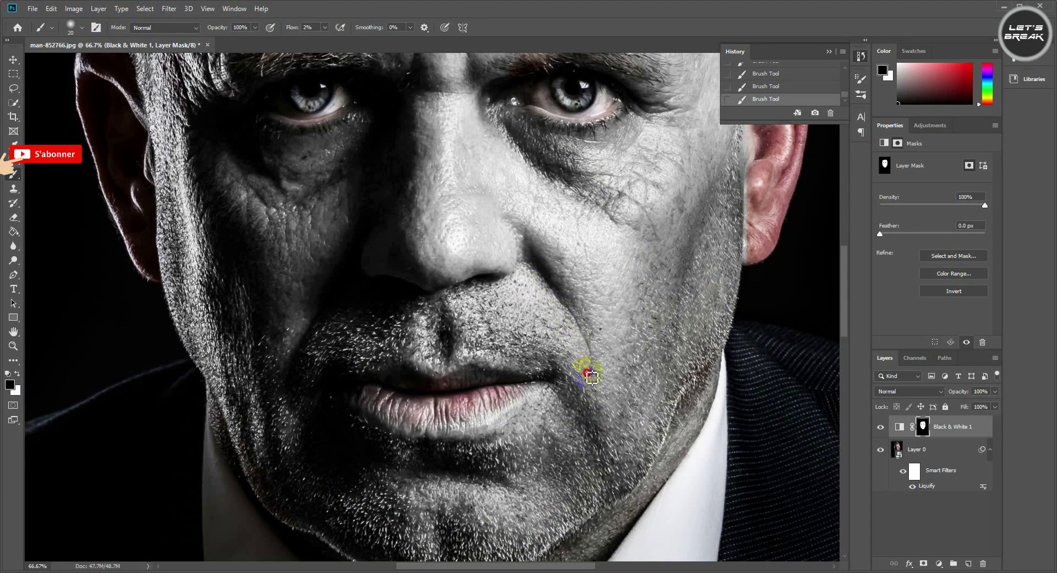
Step: Raise flow to 4% and paint faintly down the cheek fold and right cheek
left_click(324, 27)
left_click_drag(325, 44, 328, 44)
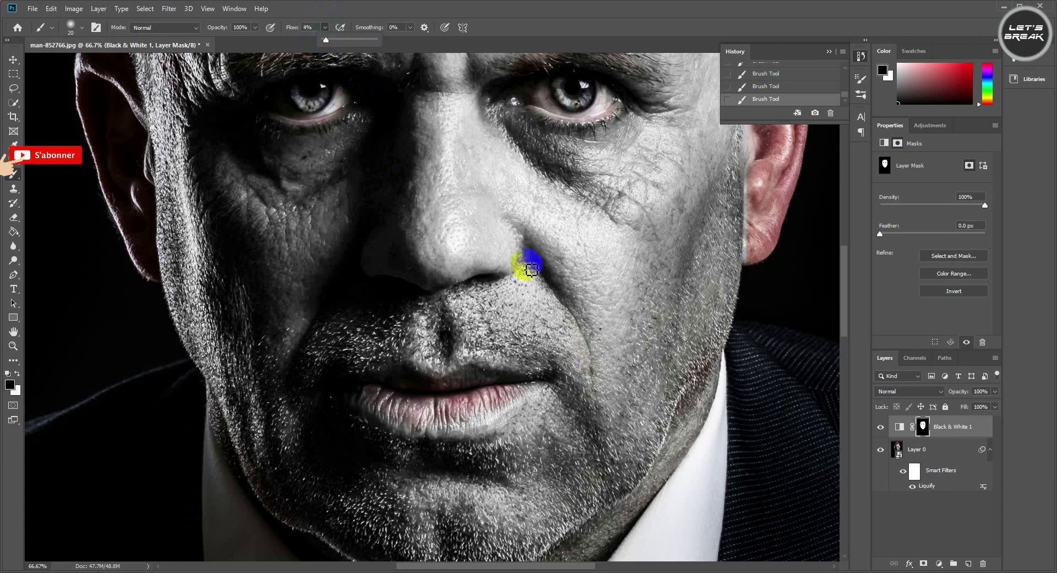
left_click_drag(537, 253, 596, 380)
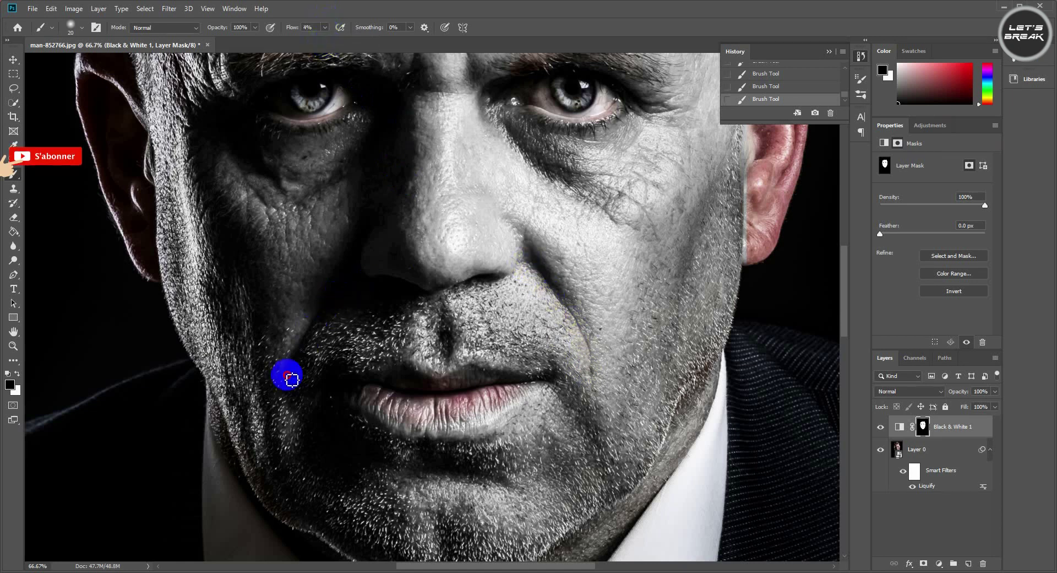
mouse_move(599, 206)
left_mouse_down()
mouse_move(607, 177)
mouse_move(637, 170)
left_mouse_up()
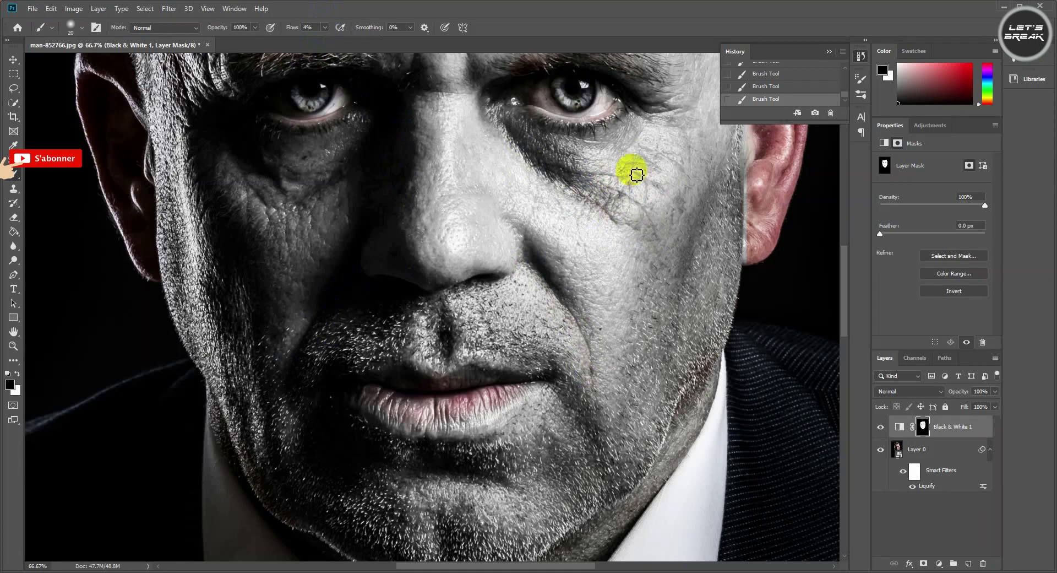
Step: Raise the brush flow to 24% and restore the hair colour along the hairline through the mask
scroll(668, 156, "up", 2)
scroll(576, 123, "up", 2)
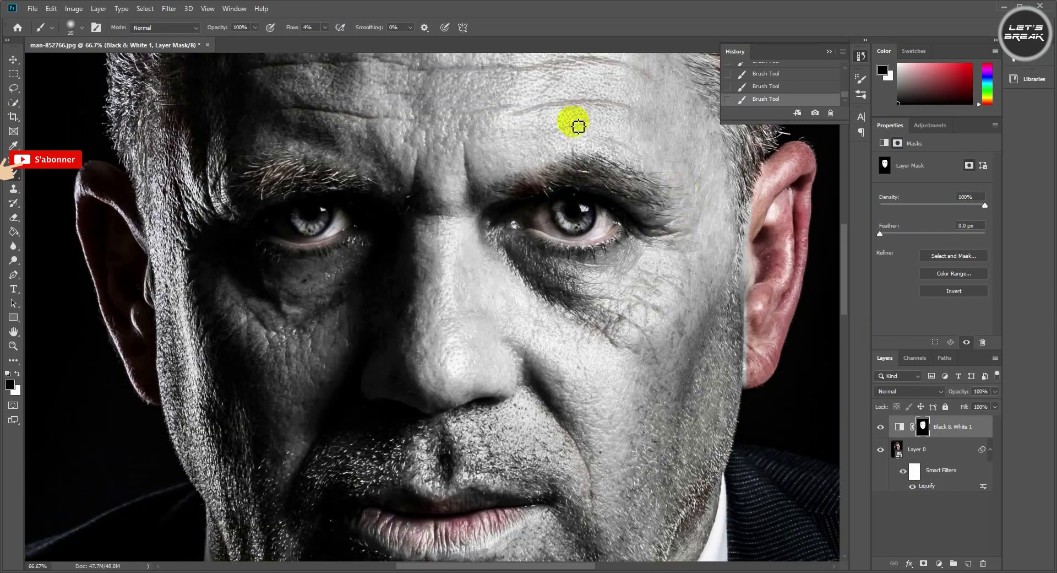
scroll(507, 110, "up", 2)
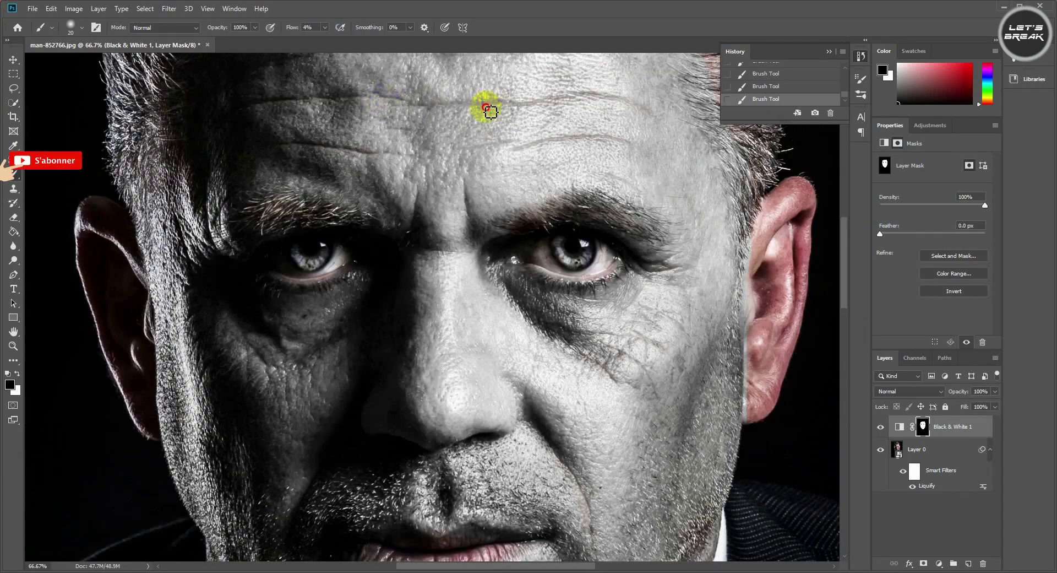
scroll(496, 146, "up", 2)
scroll(482, 119, "up", 2)
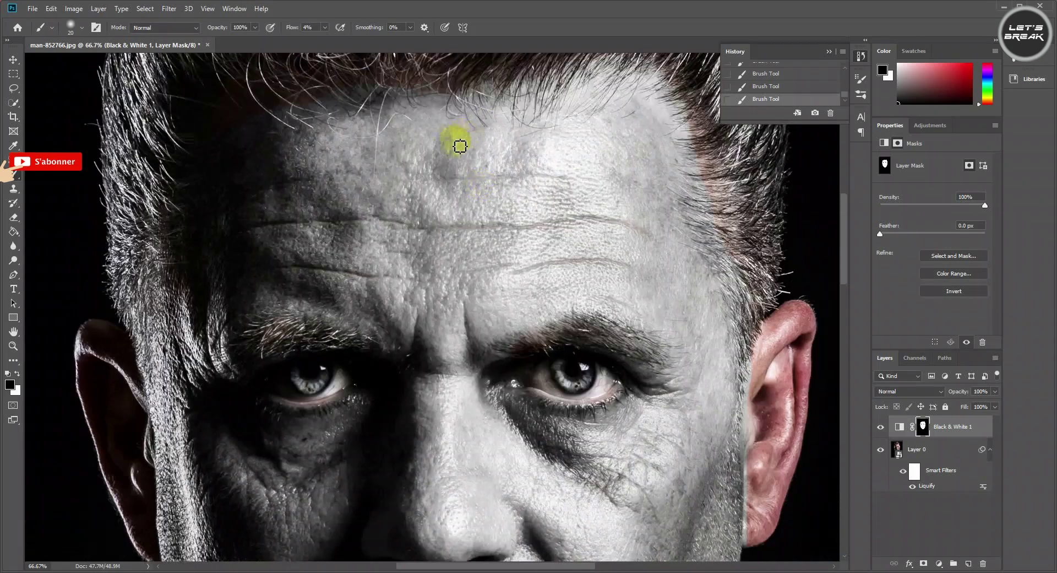
scroll(460, 146, "up", 1)
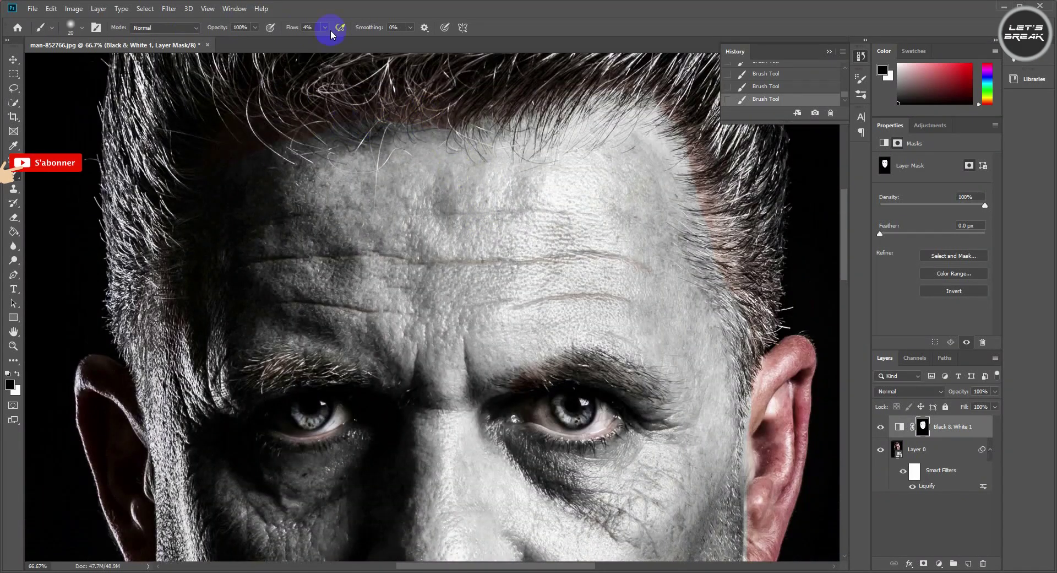
left_click_drag(331, 42, 337, 41)
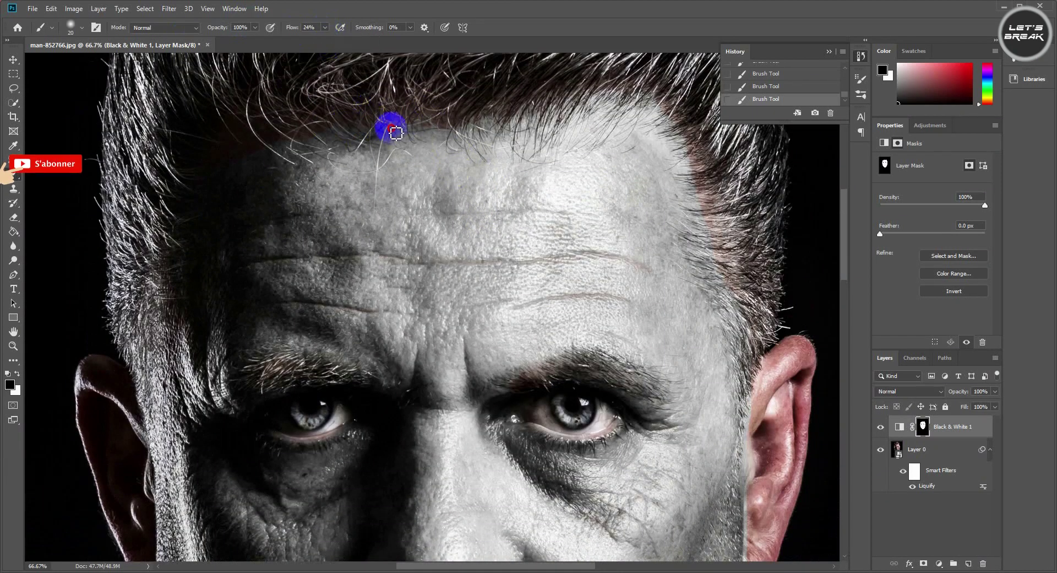
mouse_move(341, 137)
left_mouse_down()
mouse_move(586, 99)
mouse_move(470, 106)
mouse_move(653, 130)
mouse_move(630, 94)
mouse_move(677, 113)
mouse_move(637, 94)
mouse_move(684, 154)
mouse_move(737, 256)
left_mouse_up()
Step: Set the brush to size 75 with 8% flow
scroll(685, 154, "down", 1)
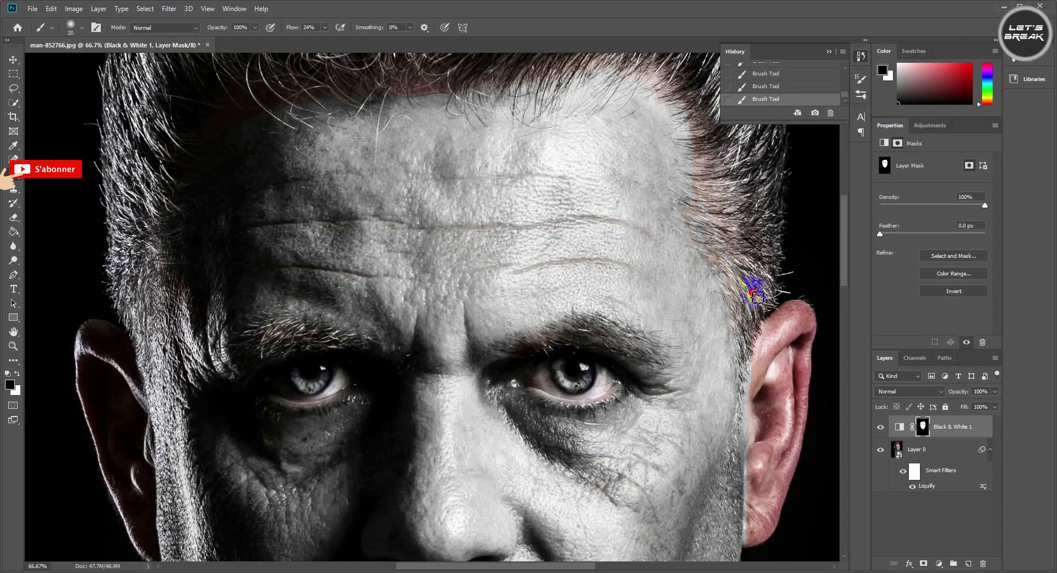
left_click(82, 27)
left_click_drag(73, 63, 82, 66)
key("Return")
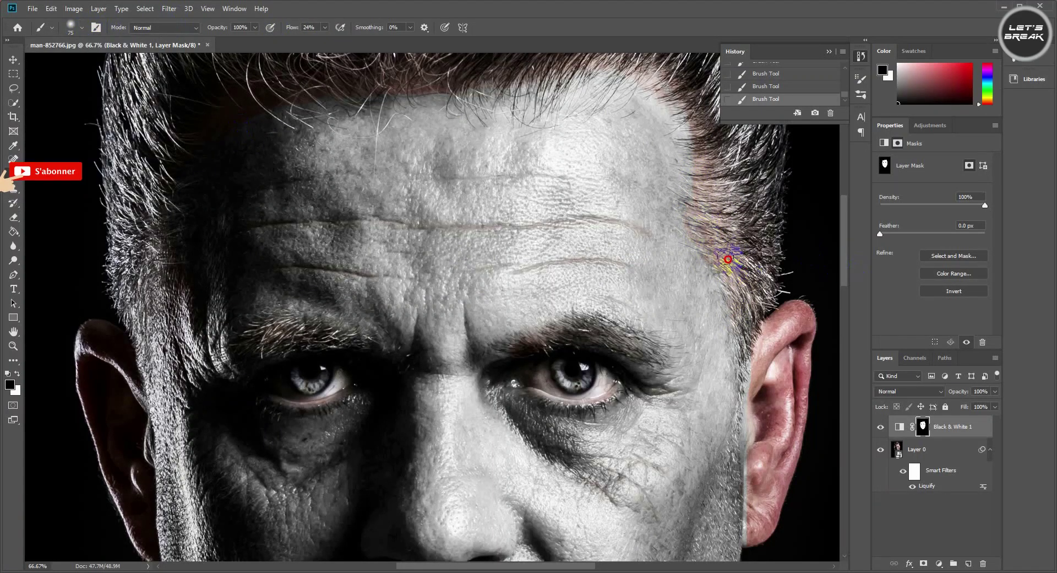
scroll(602, 94, "up", 1)
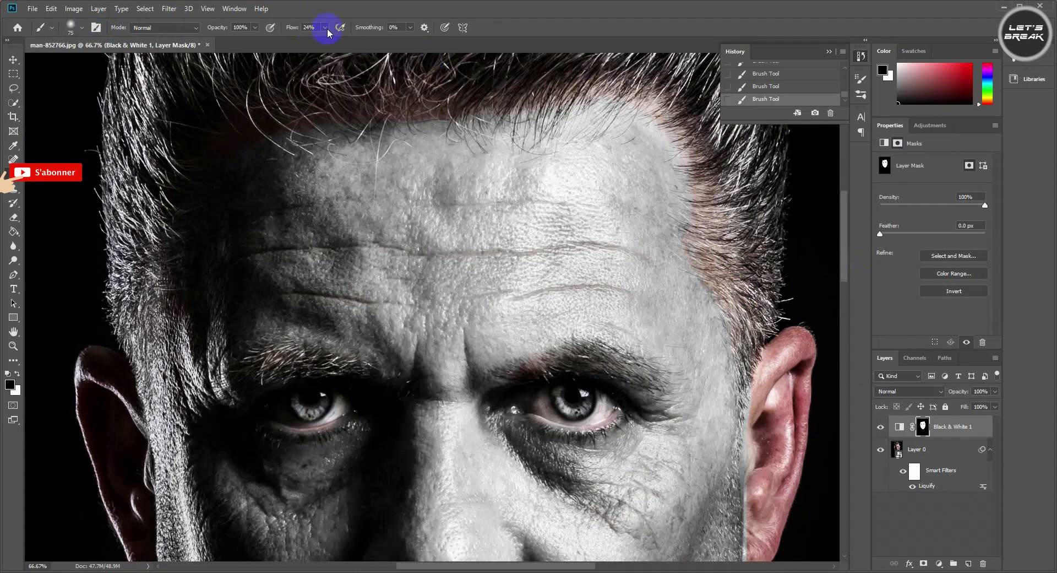
left_click_drag(326, 27, 316, 41)
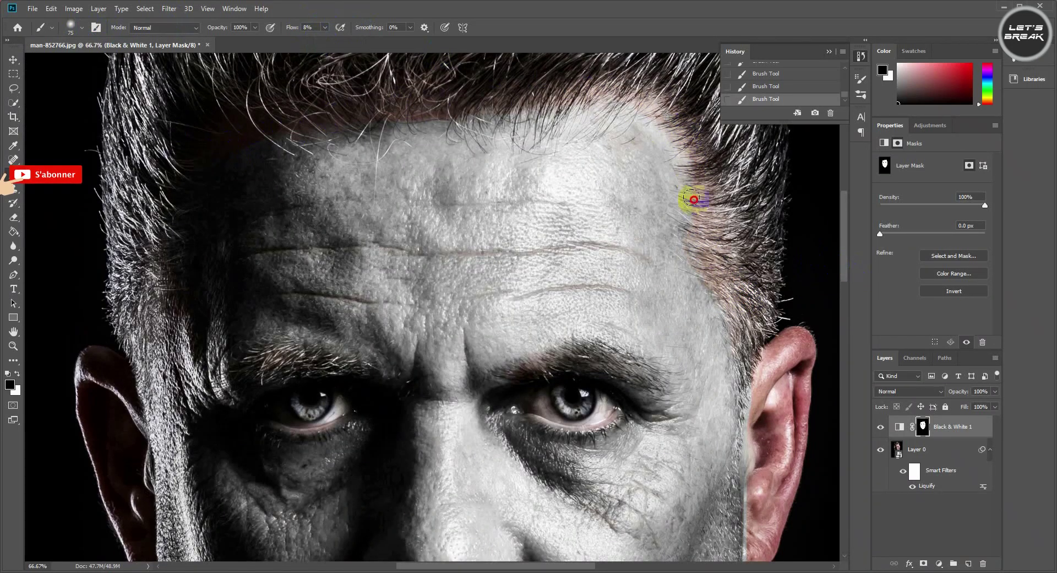
Step: Paint faint colour back into the lips and above the upper lip, then view the whole portrait
scroll(757, 333, "down", 1)
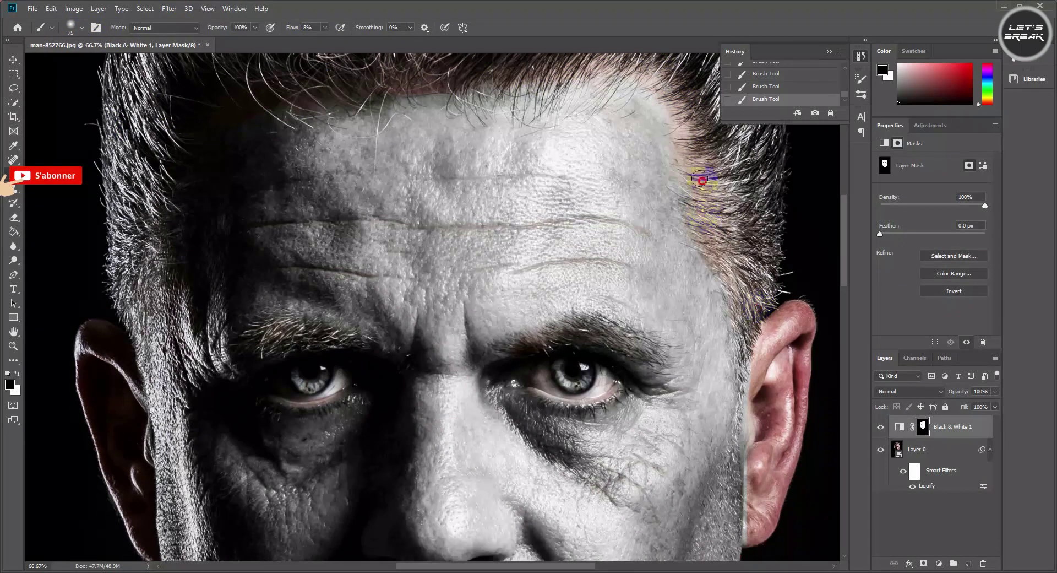
scroll(779, 278, "down", 5)
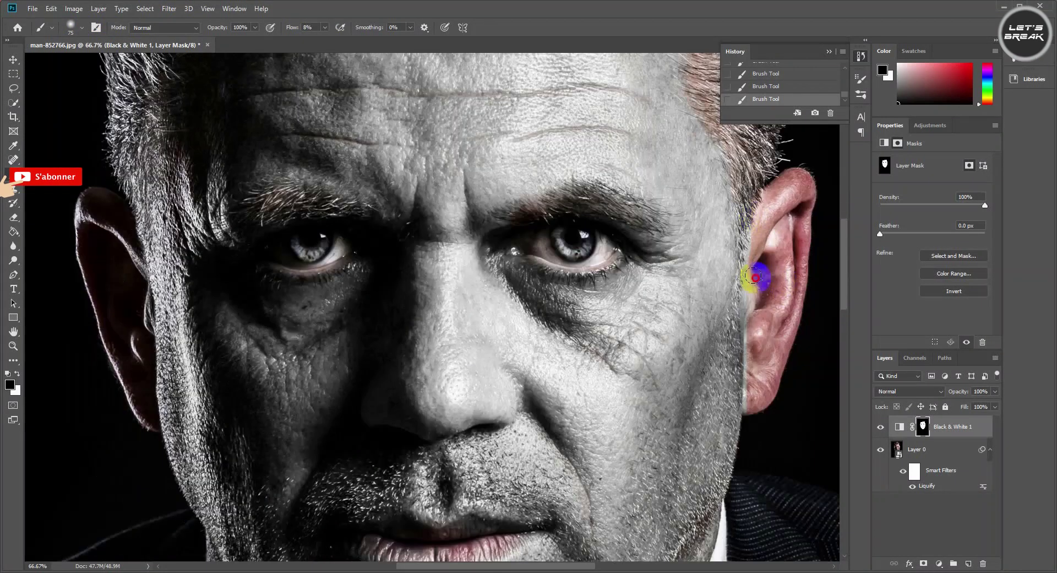
scroll(753, 284, "down", 2)
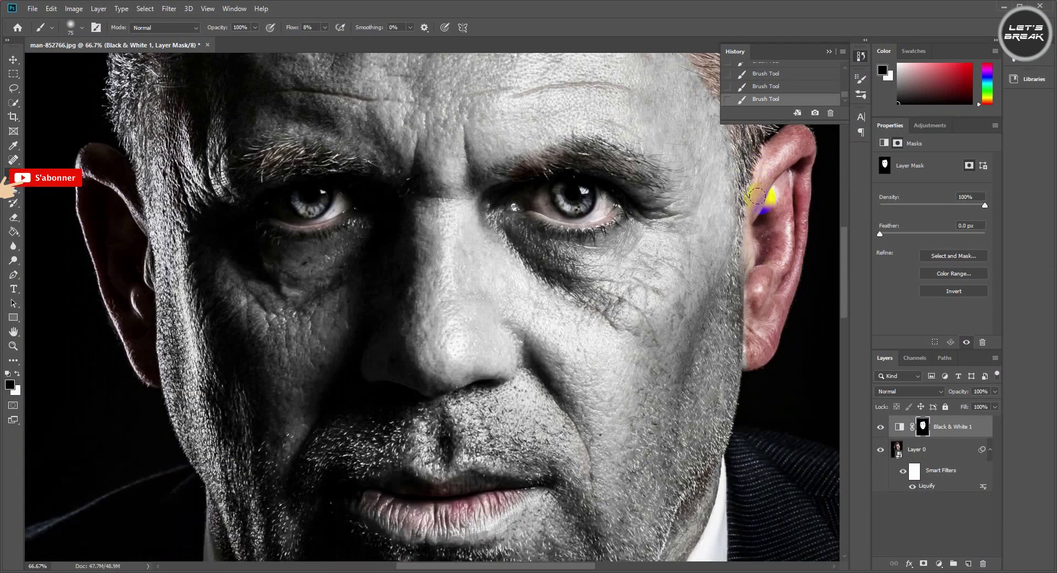
scroll(762, 185, "down", 8)
mouse_move(408, 287)
left_mouse_down()
mouse_move(488, 282)
mouse_move(480, 299)
left_mouse_up()
left_click(372, 339)
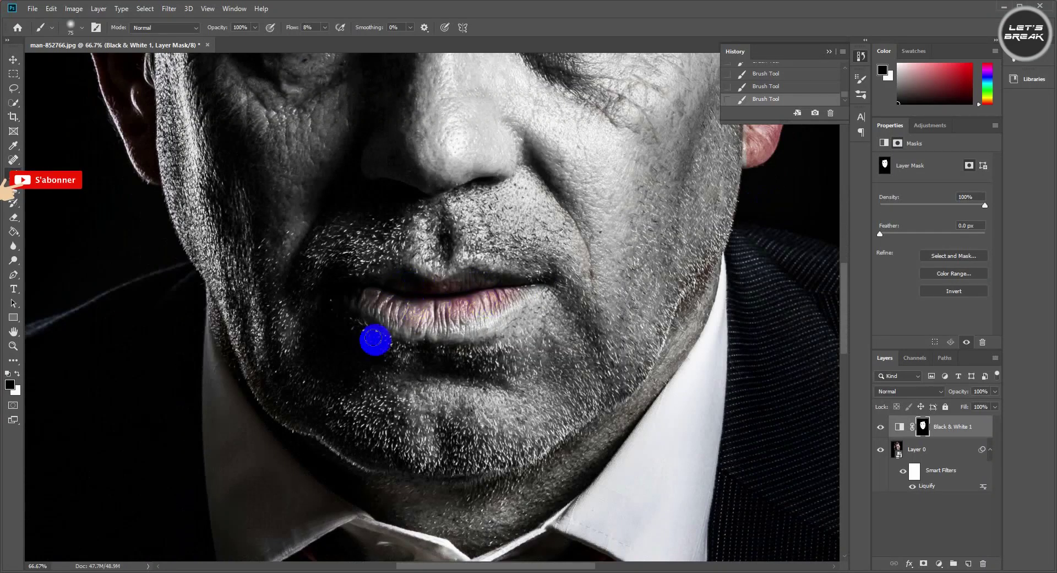
left_click(438, 234)
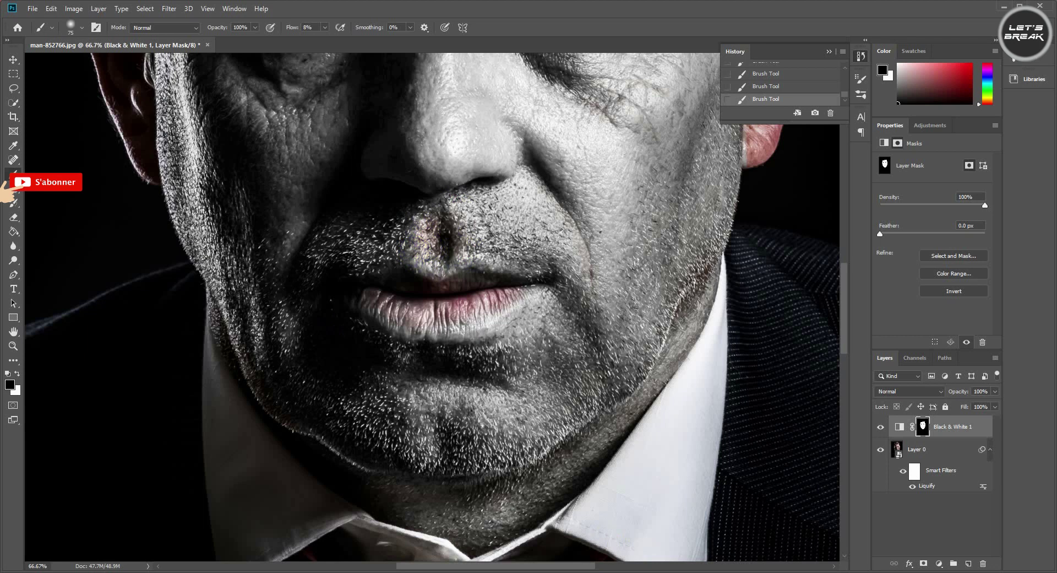
scroll(587, 342, "up", 5)
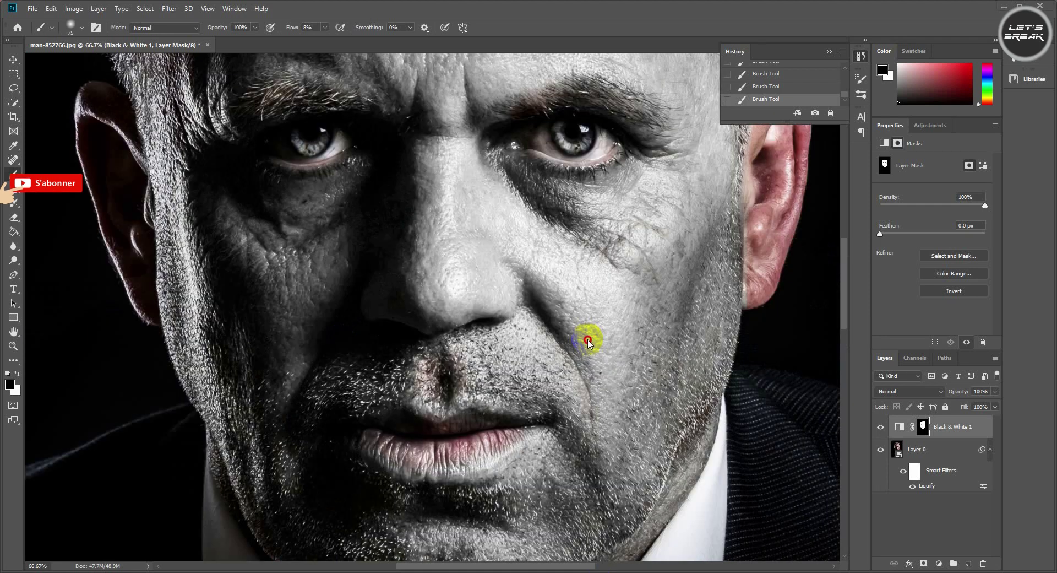
key("ctrl+minus")
key("ctrl+minus")
key("ctrl+minus")
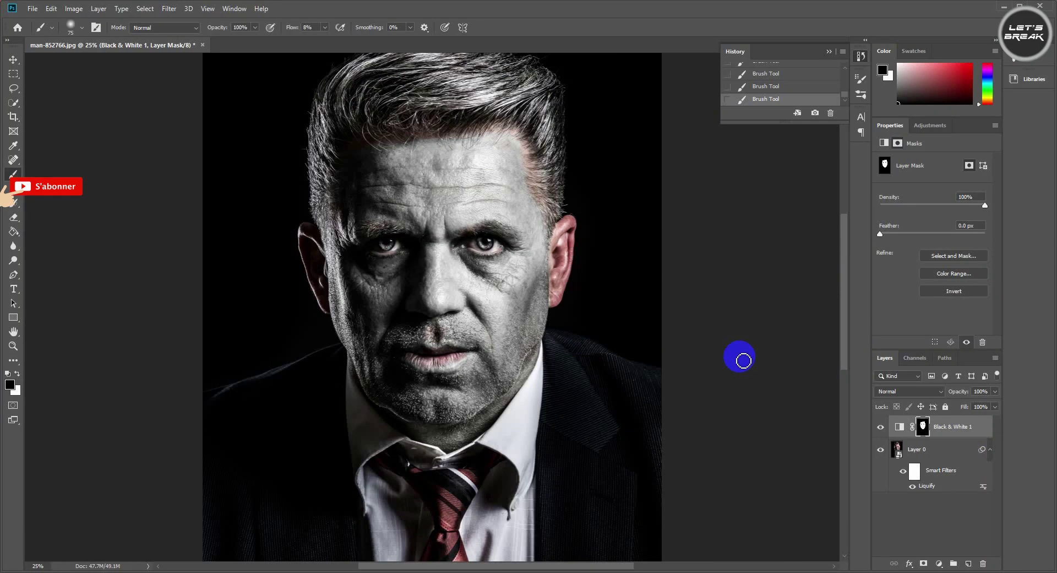
Step: Create empty Layer 1 above Black & White 1 and pick bright green as the foreground colour
left_click(969, 561)
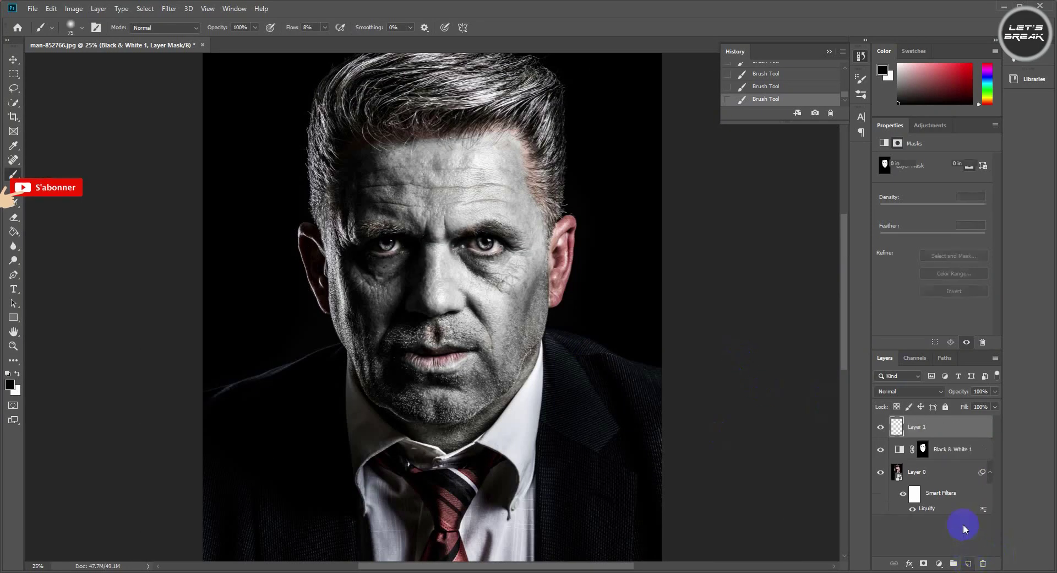
left_click(988, 92)
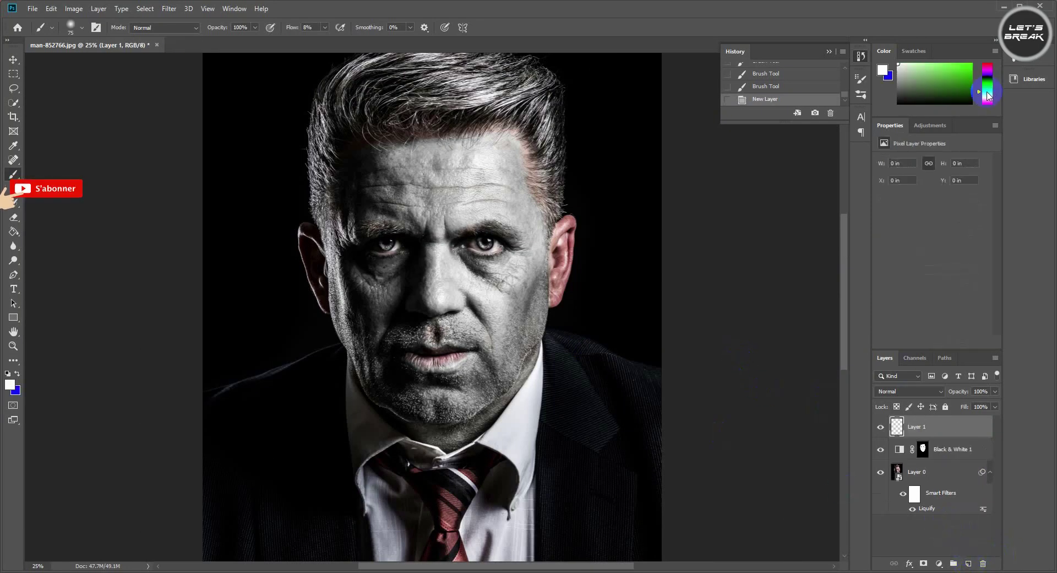
left_click(970, 66)
scroll(479, 146, "up", 1)
Step: With a large brush at 100% flow, paint green over the upper and left hair
scroll(479, 147, "up", 1)
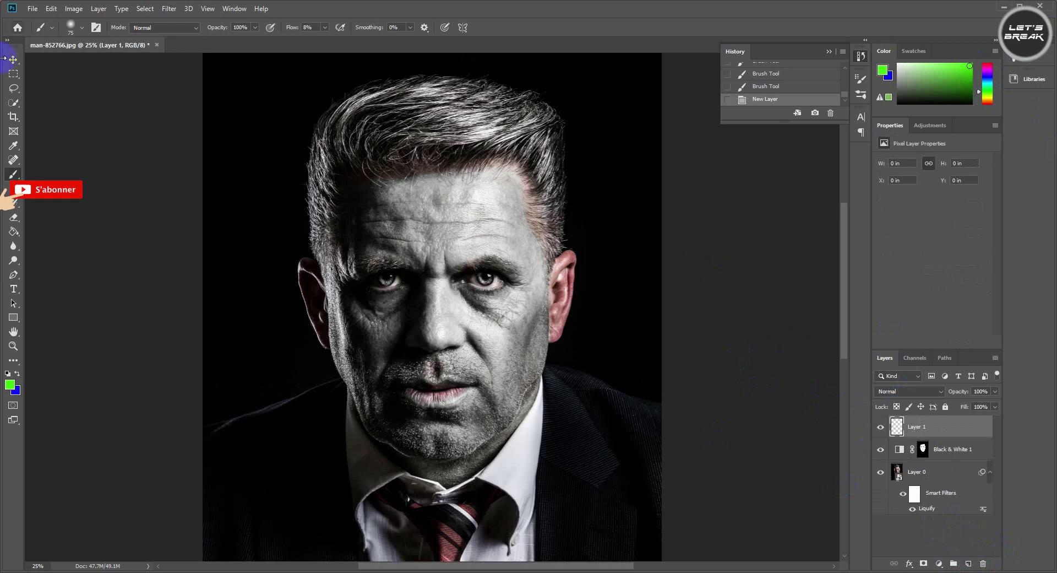
left_click(80, 28)
left_click_drag(92, 63, 113, 65)
left_click(488, 130)
left_click_drag(452, 110, 377, 118)
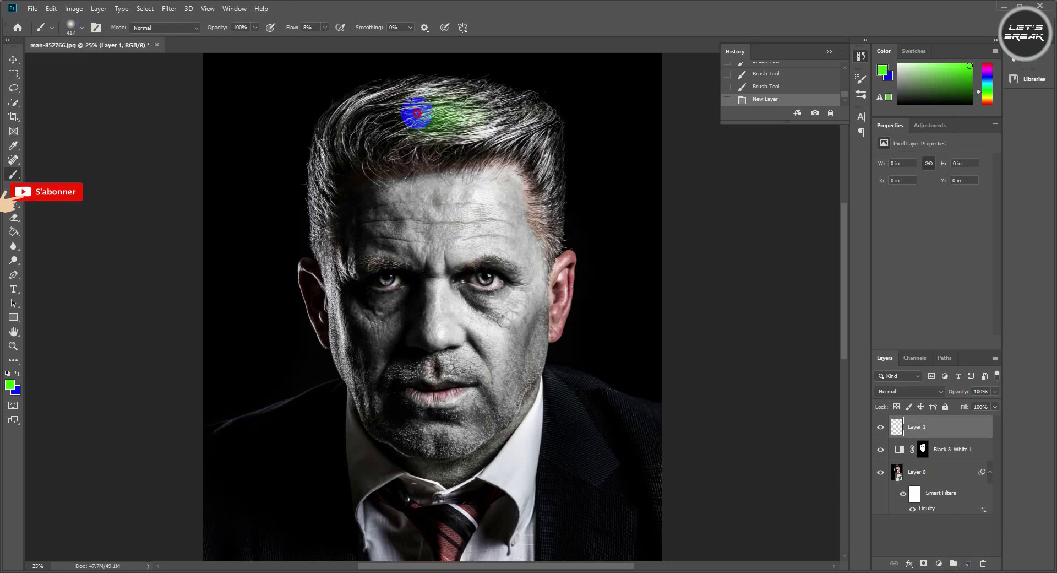
left_click(325, 27)
left_click_drag(321, 39, 415, 56)
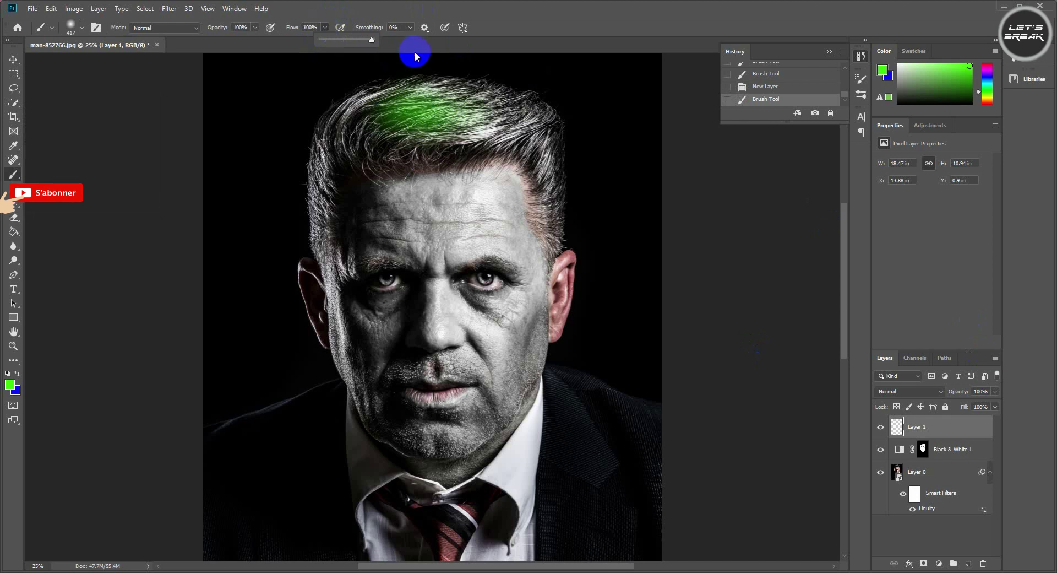
mouse_move(405, 106)
left_mouse_down()
mouse_move(312, 213)
mouse_move(326, 227)
left_mouse_up()
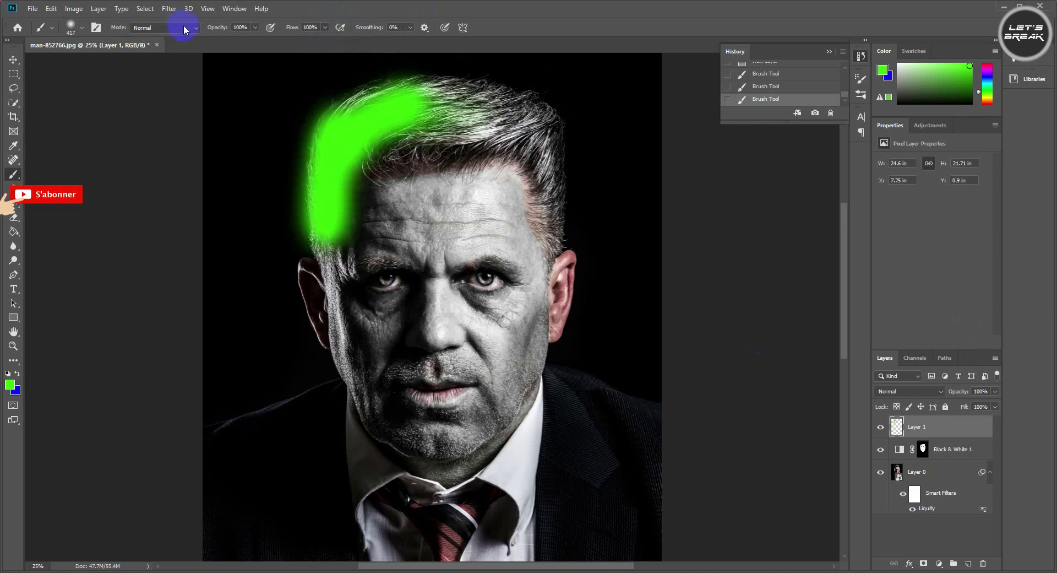
Step: Shrink the brush to 127 px and paint green across the top of the hair toward the right
left_click(81, 27)
left_click_drag(118, 64, 103, 64)
left_click(379, 126)
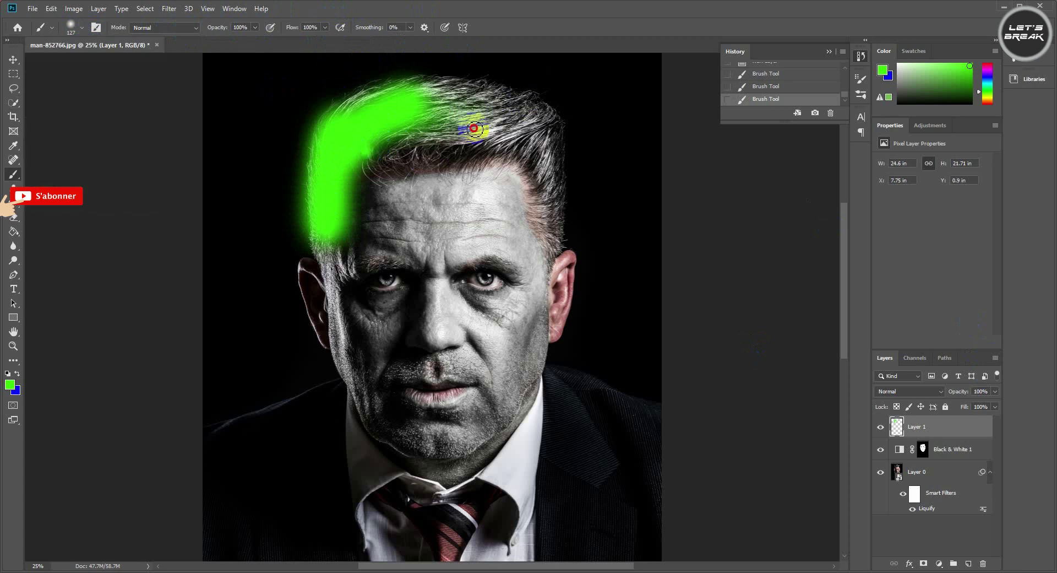
mouse_move(375, 140)
left_mouse_down()
mouse_move(413, 92)
mouse_move(342, 106)
mouse_move(495, 90)
mouse_move(554, 177)
mouse_move(558, 241)
mouse_move(538, 160)
mouse_move(545, 149)
mouse_move(477, 139)
mouse_move(361, 165)
mouse_move(302, 238)
mouse_move(314, 247)
mouse_move(329, 135)
mouse_move(318, 130)
mouse_move(498, 102)
mouse_move(559, 194)
mouse_move(552, 126)
mouse_move(491, 89)
mouse_move(471, 151)
mouse_move(370, 173)
mouse_move(538, 176)
mouse_move(558, 253)
mouse_move(557, 130)
mouse_move(408, 142)
mouse_move(539, 161)
mouse_move(437, 90)
mouse_move(338, 177)
mouse_move(337, 122)
mouse_move(351, 123)
mouse_move(484, 165)
mouse_move(406, 170)
mouse_move(498, 158)
mouse_move(538, 217)
left_mouse_up()
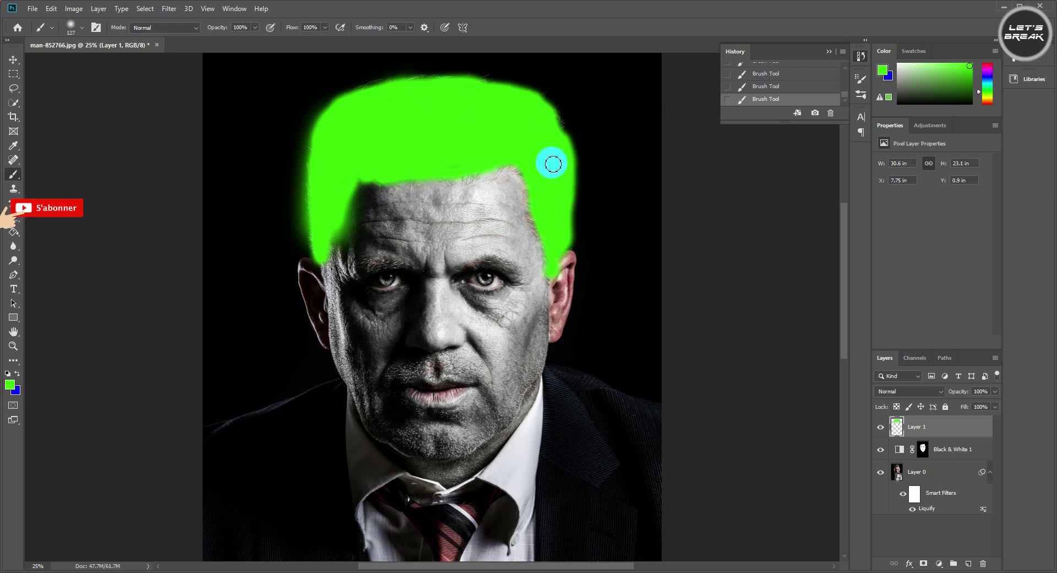
Step: Set Layer 1 to Multiply blending and paint green along the hair edges
left_click(936, 391)
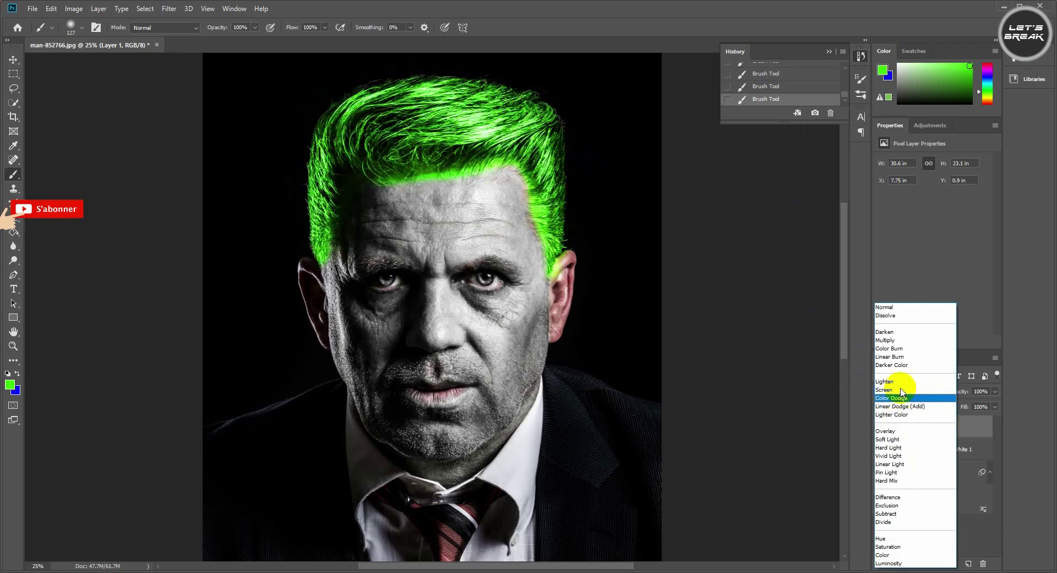
left_click(900, 340)
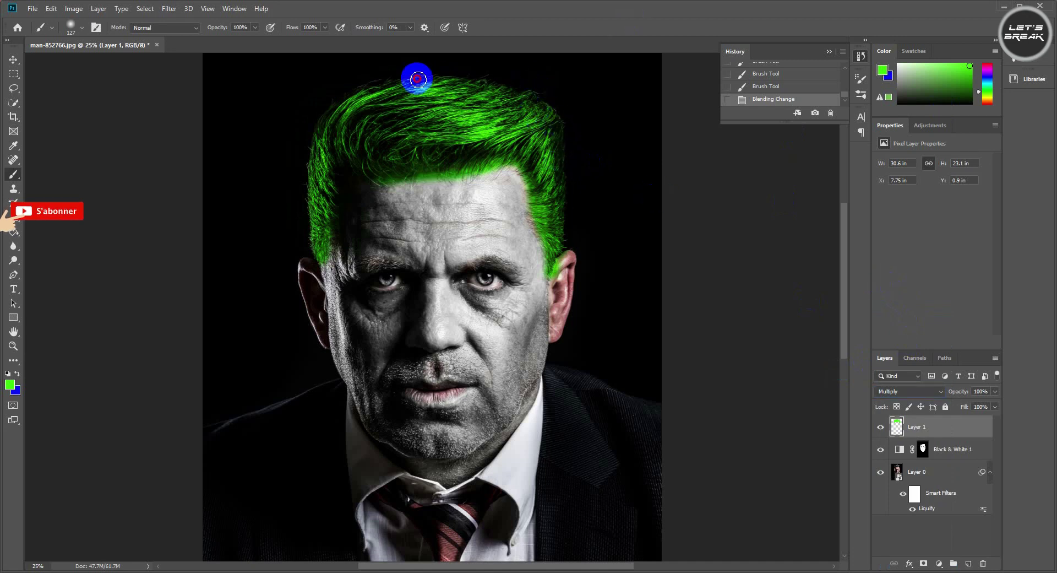
left_click_drag(307, 154, 313, 236)
left_click_drag(489, 146, 547, 245)
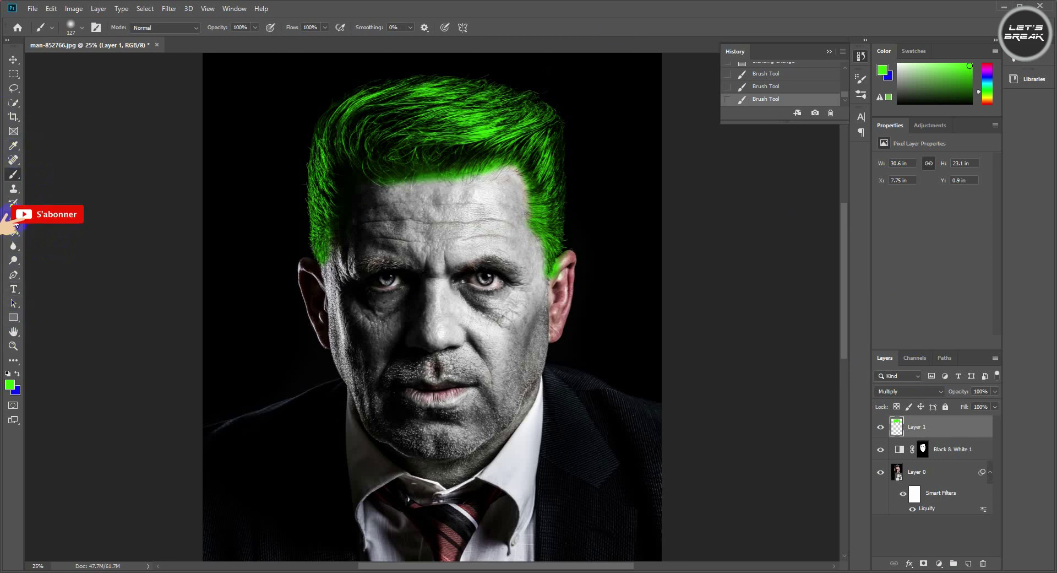
Step: Erase stray green from the ear, hairline and right forehead at 16% eraser flow
left_click(14, 217)
left_click_drag(532, 285, 583, 285)
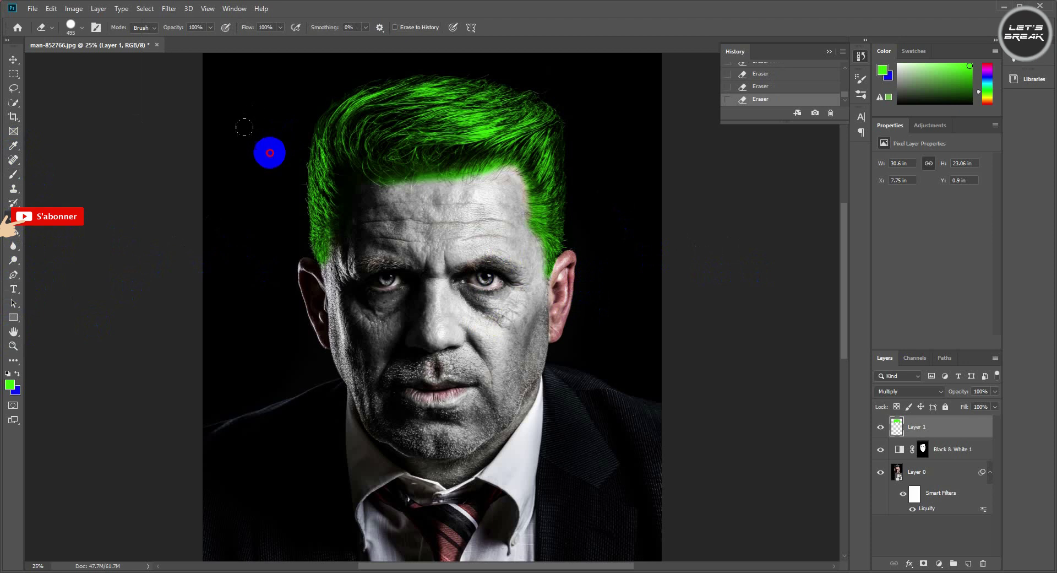
left_click_drag(444, 175, 412, 188)
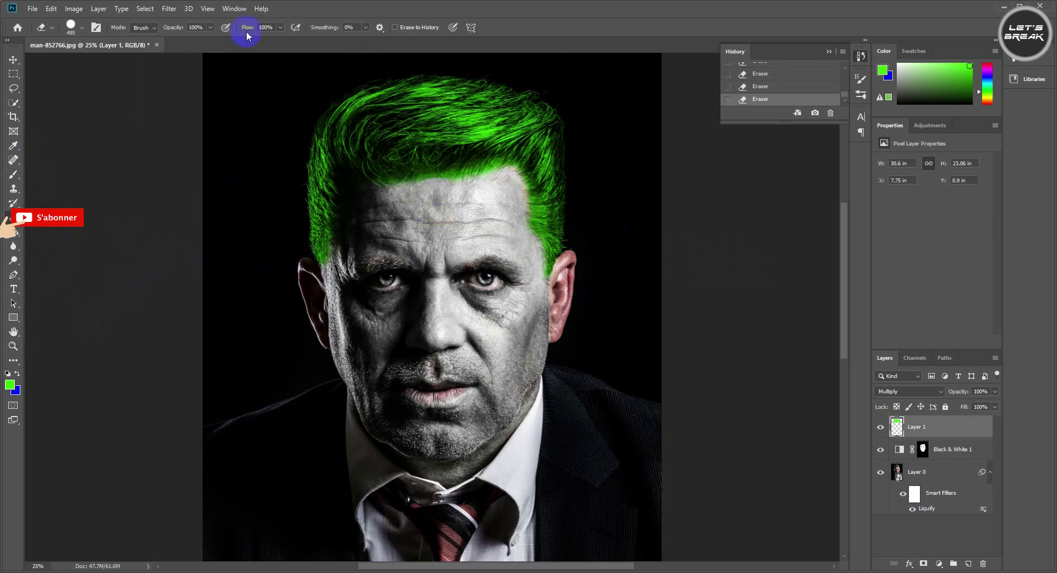
left_click_drag(281, 28, 233, 42)
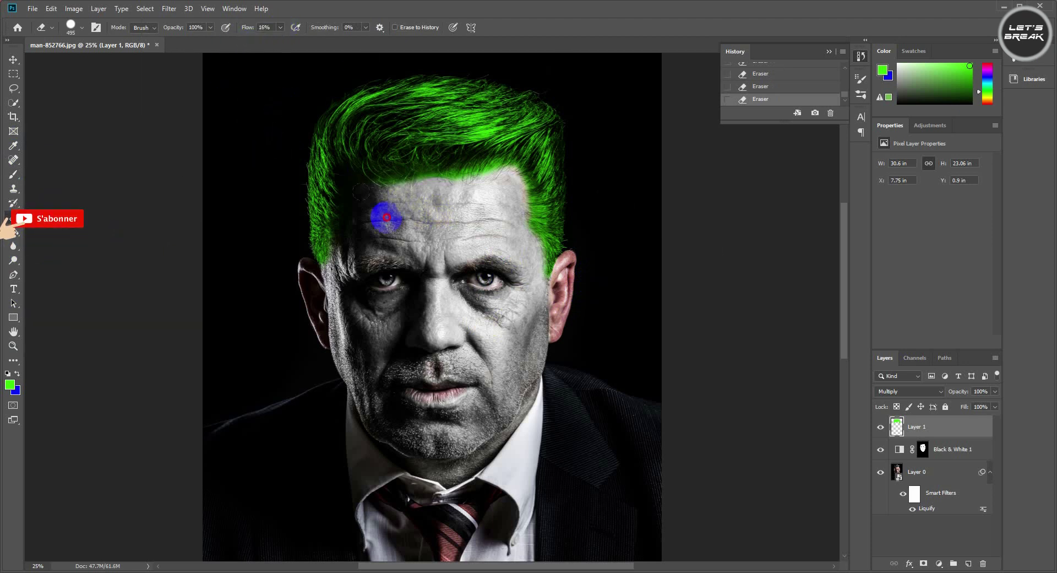
left_click_drag(484, 198, 498, 189)
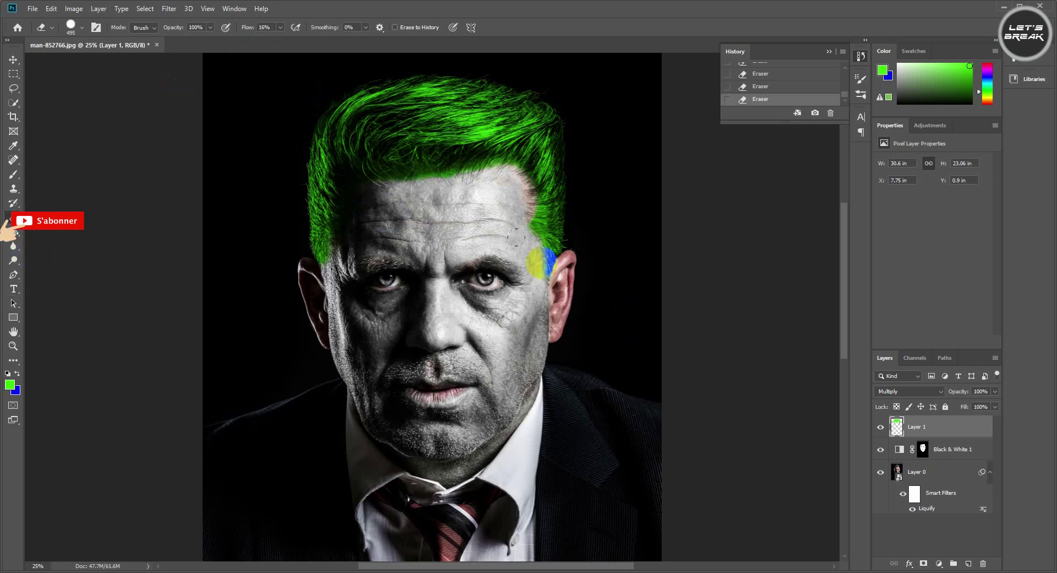
Step: Add soft green dabs to the hair and lightly tint the right temple at 1% flow
left_click(14, 175)
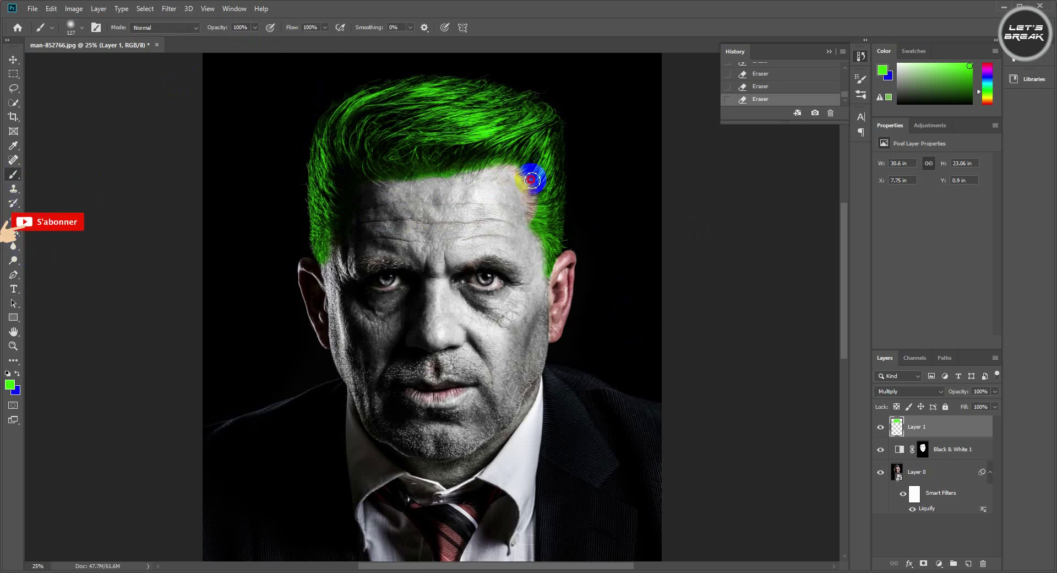
left_click(536, 141)
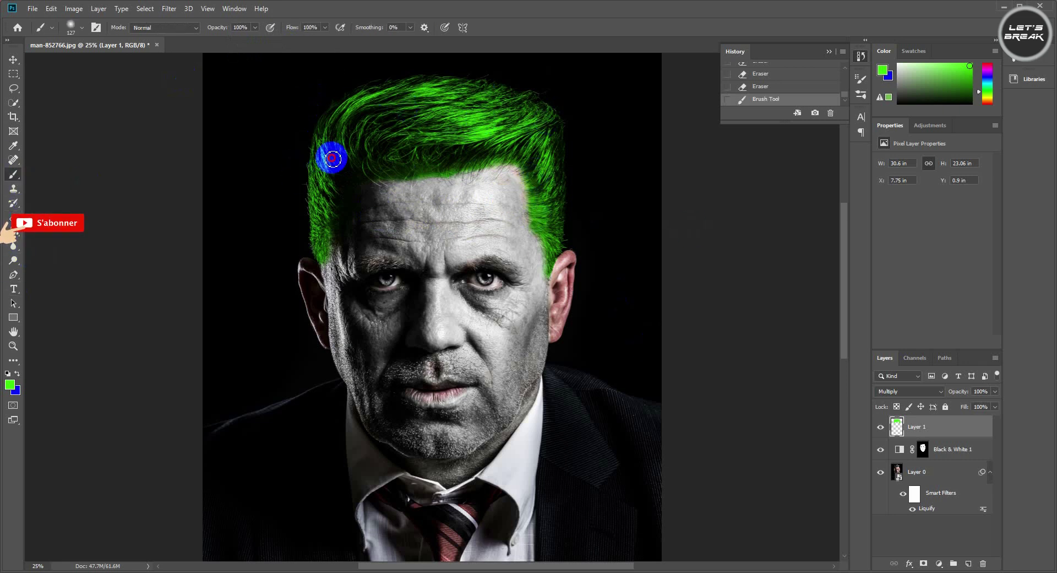
left_click(535, 116)
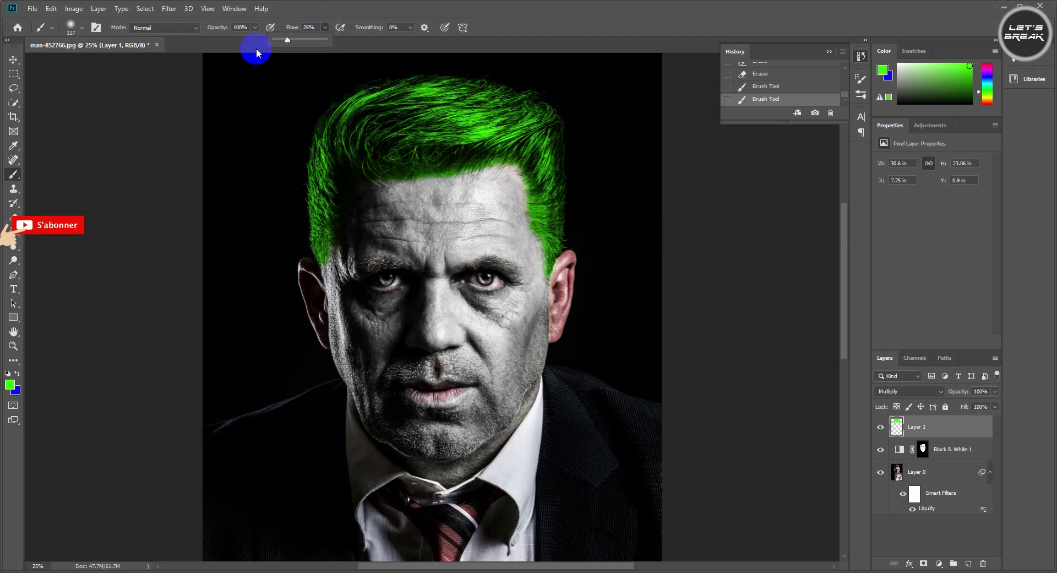
left_click(439, 160)
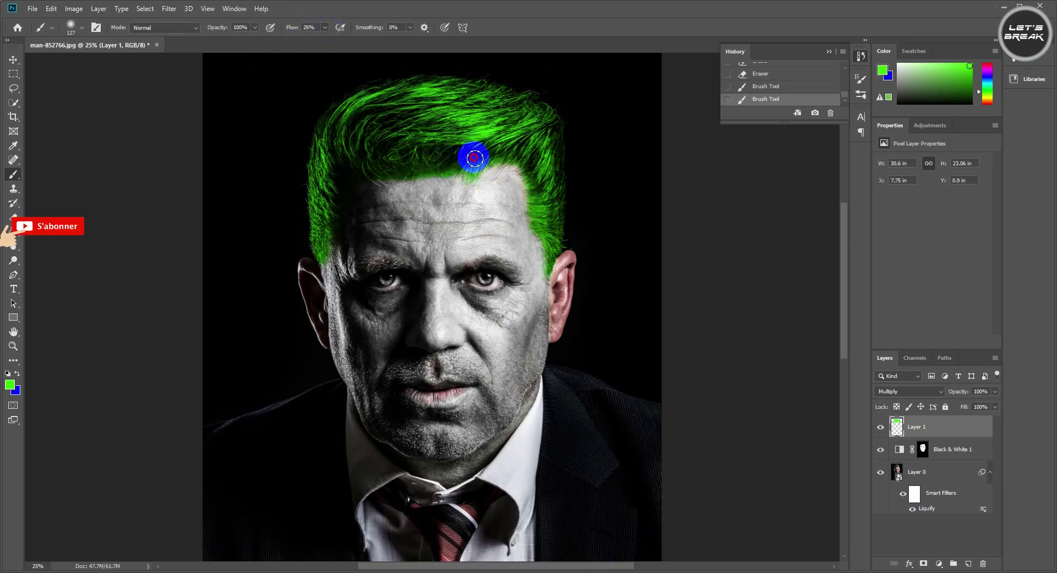
left_click(389, 160)
left_click_drag(310, 44, 306, 44)
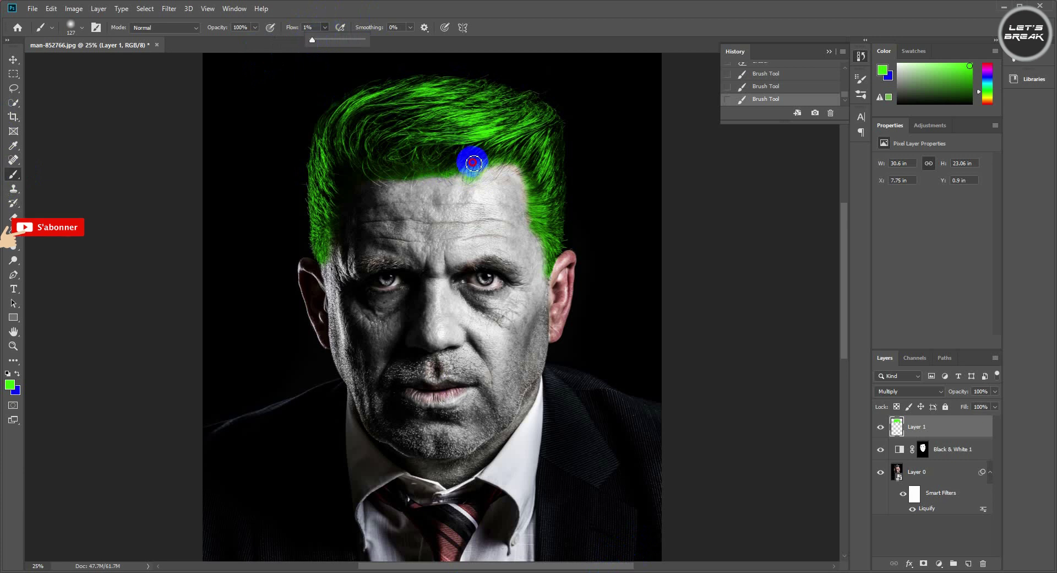
left_click(473, 159)
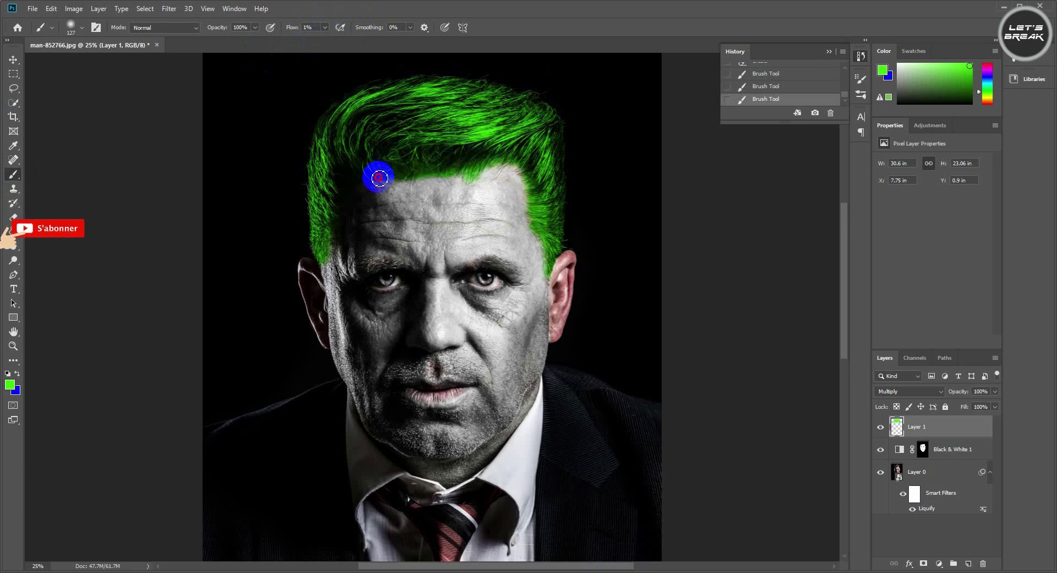
left_click(536, 194)
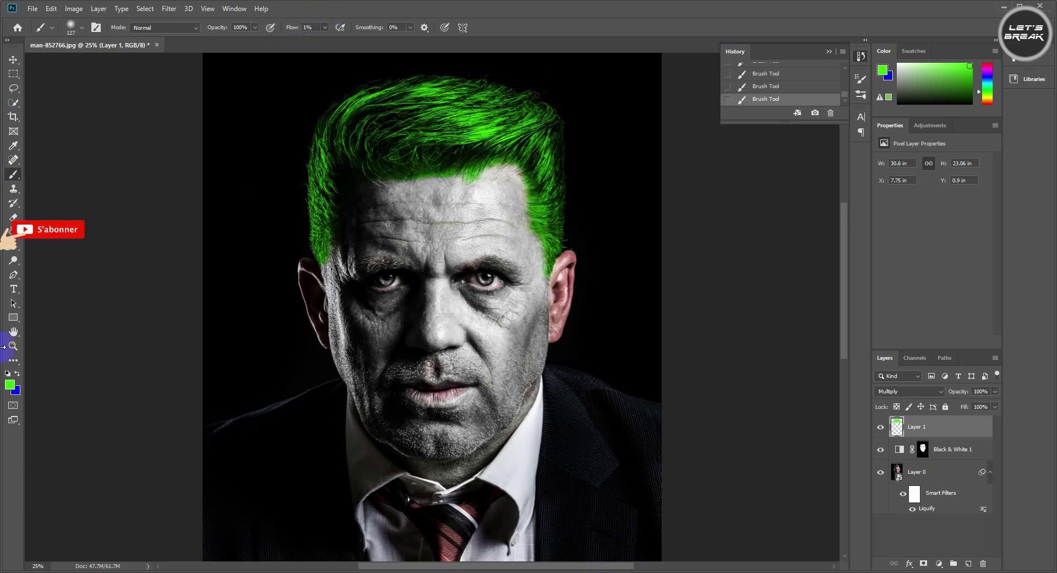
Step: Erase remaining green from the forehead at 100% eraser flow, toggling Black & White to compare
left_click(14, 216)
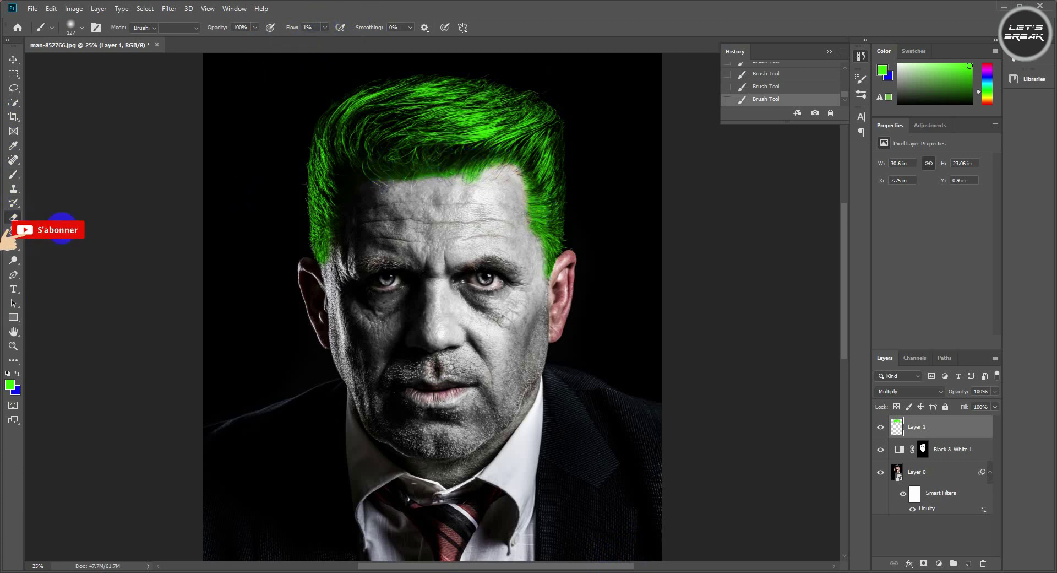
left_click(881, 450)
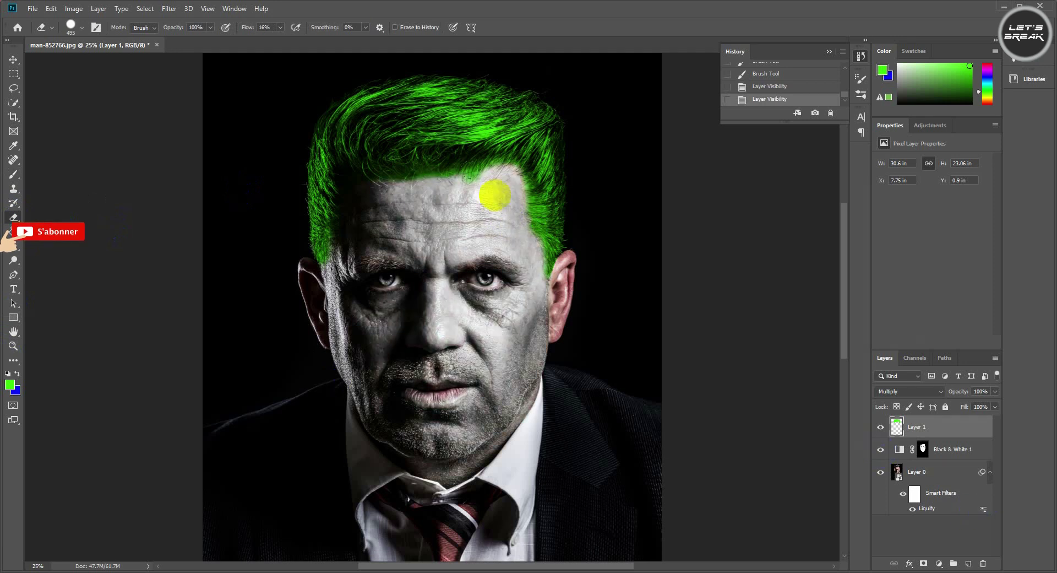
left_click_drag(496, 201, 479, 208)
left_click(384, 242)
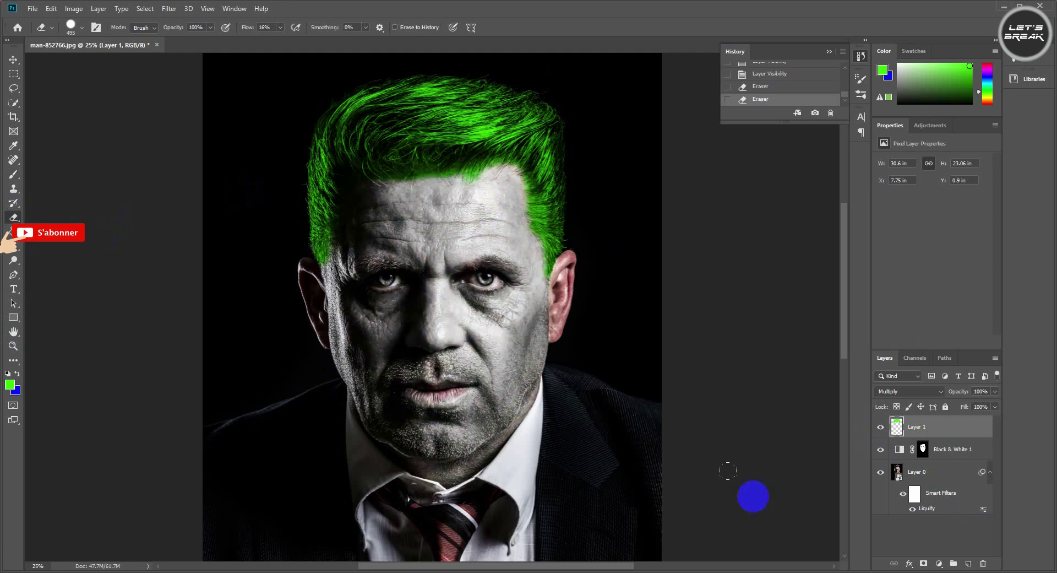
left_click_drag(276, 33, 331, 36)
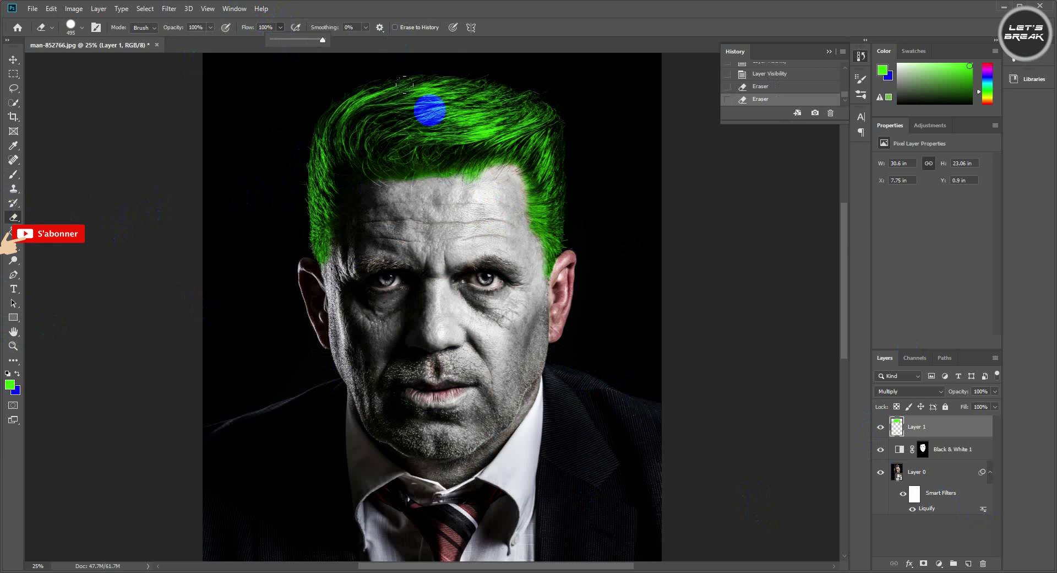
left_click_drag(430, 173, 423, 210)
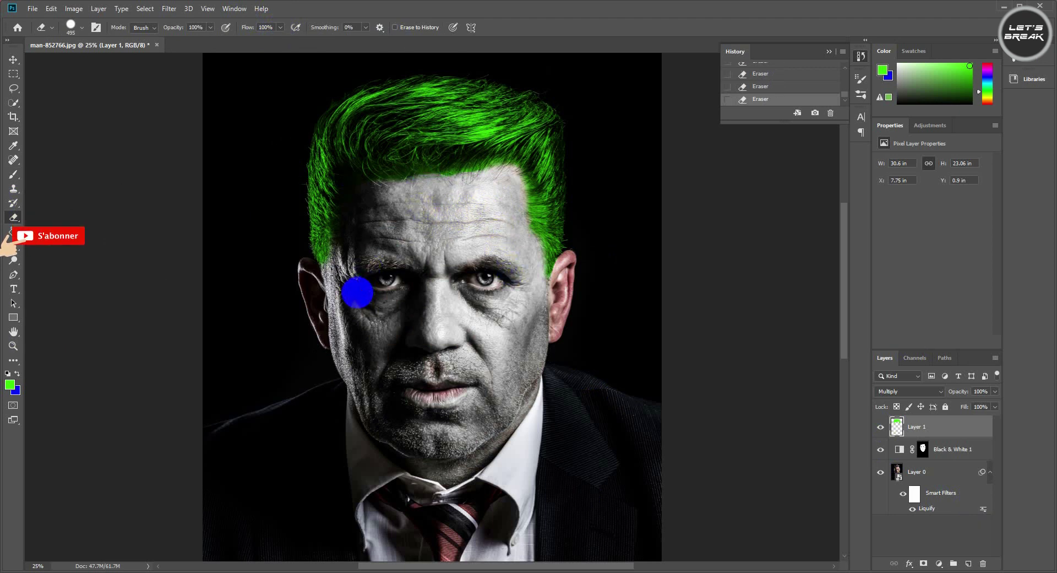
left_click(13, 175)
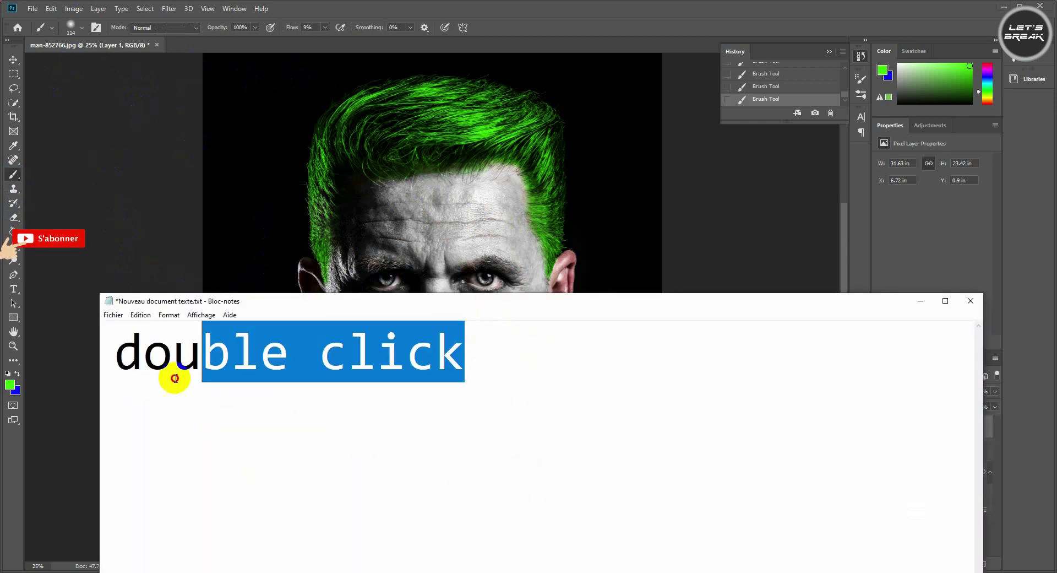
Step: Replace the Notepad note text with 'press ctrl +U' and minimize the window
left_click_drag(465, 355, 83, 381)
type("pr")
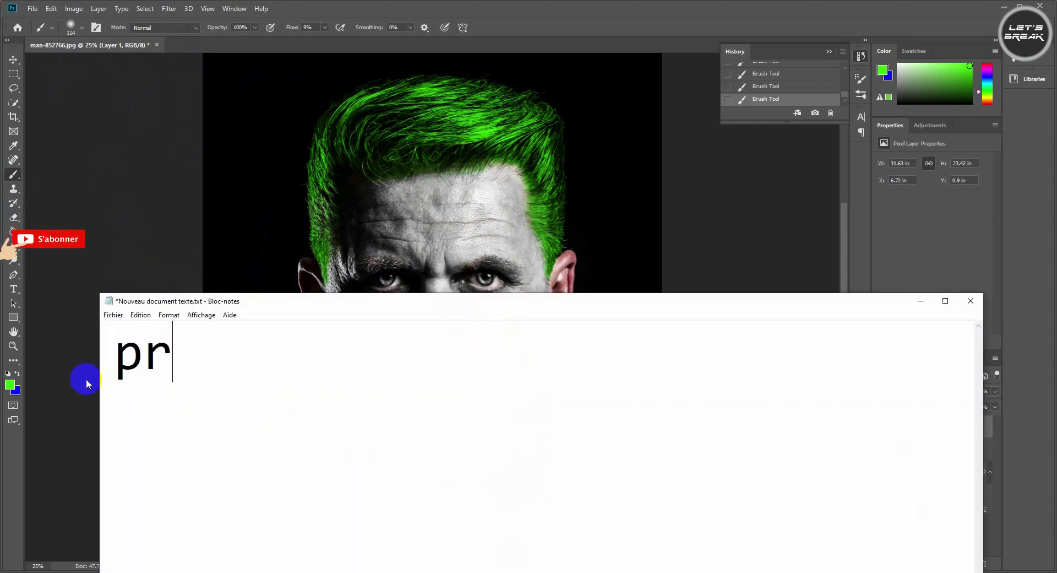
type("ess ct")
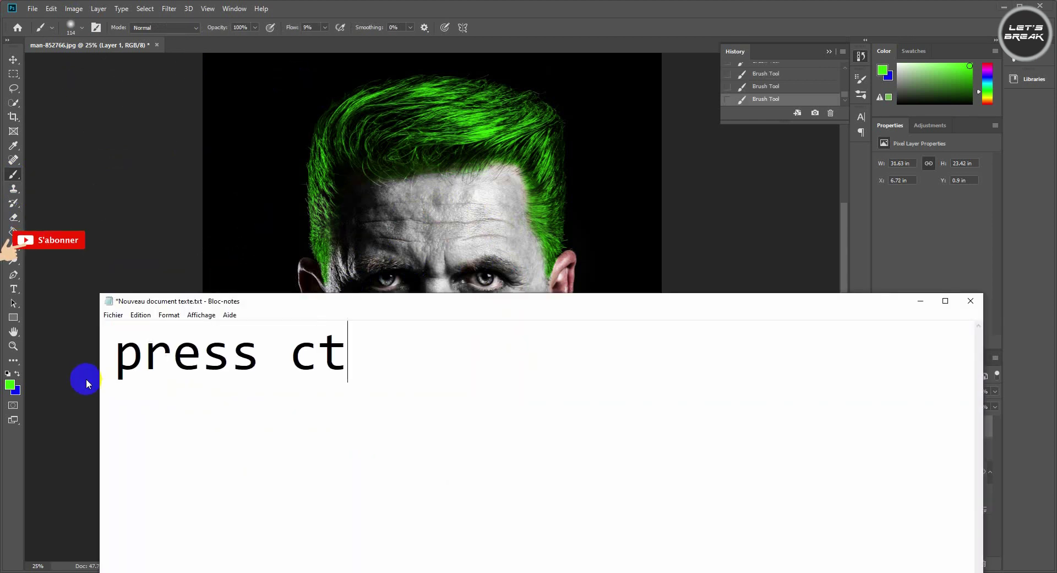
type("rl +U")
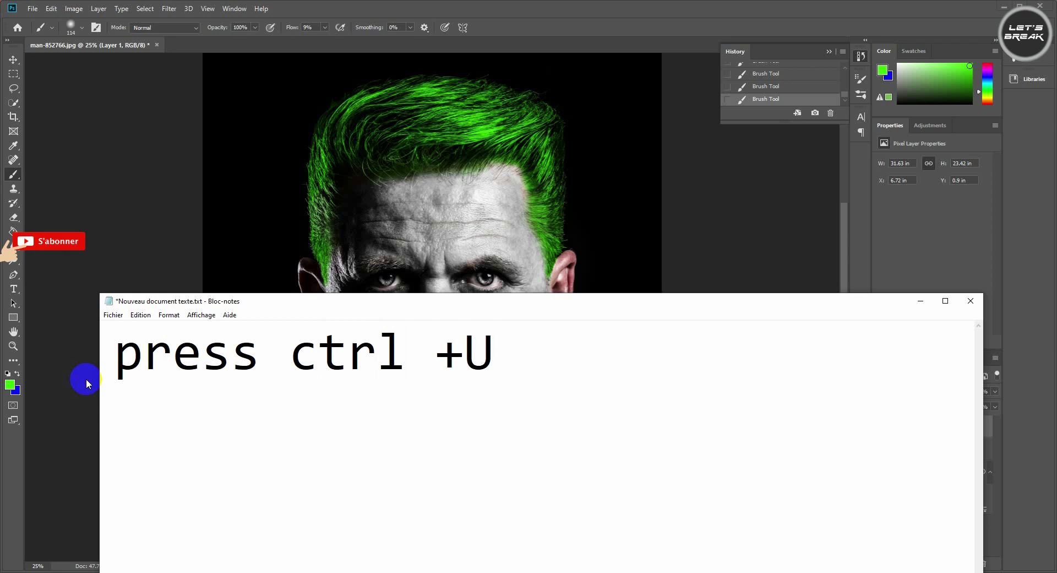
left_click(921, 300)
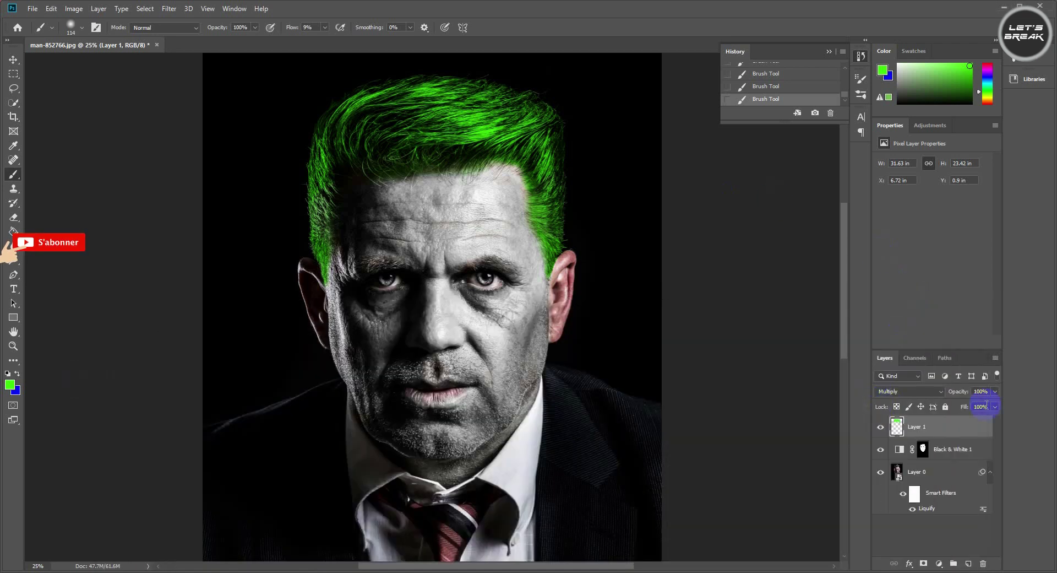
Step: Apply Hue/Saturation to the green hair layer: Hue +14, Saturation -46, Lightness +13
key("ctrl+u")
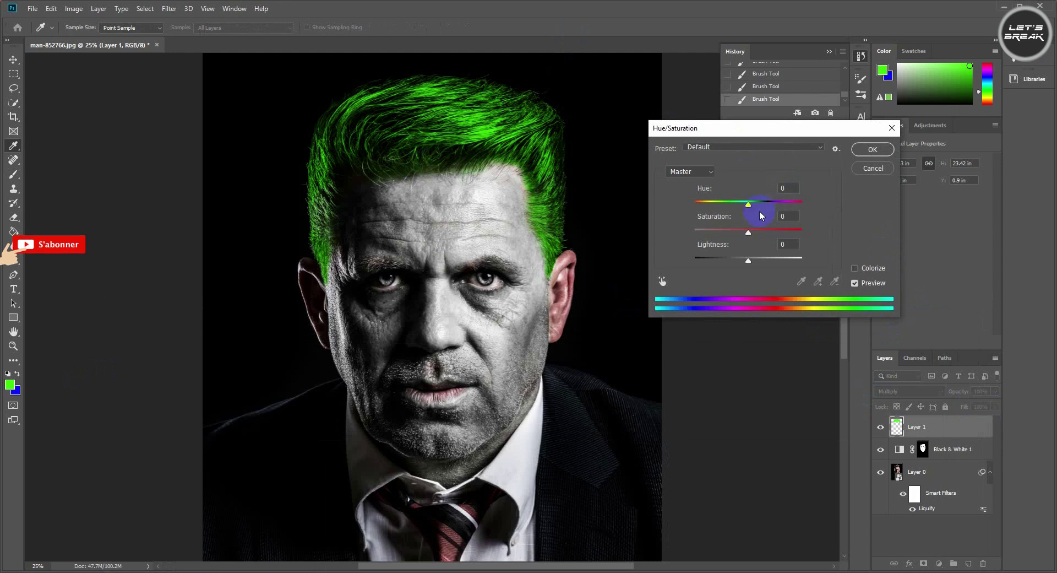
left_click_drag(749, 228, 730, 232)
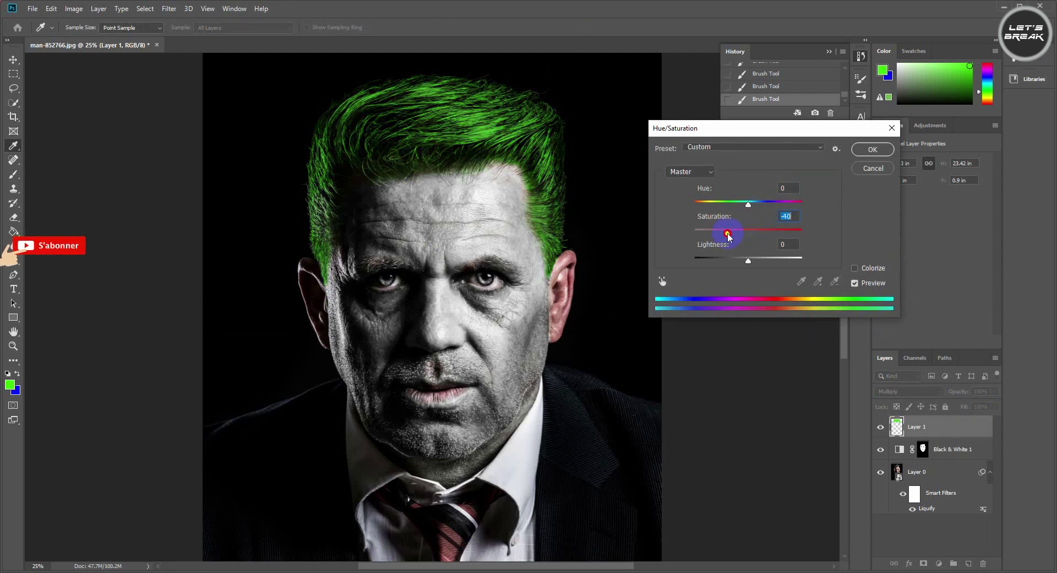
left_click_drag(756, 261, 754, 261)
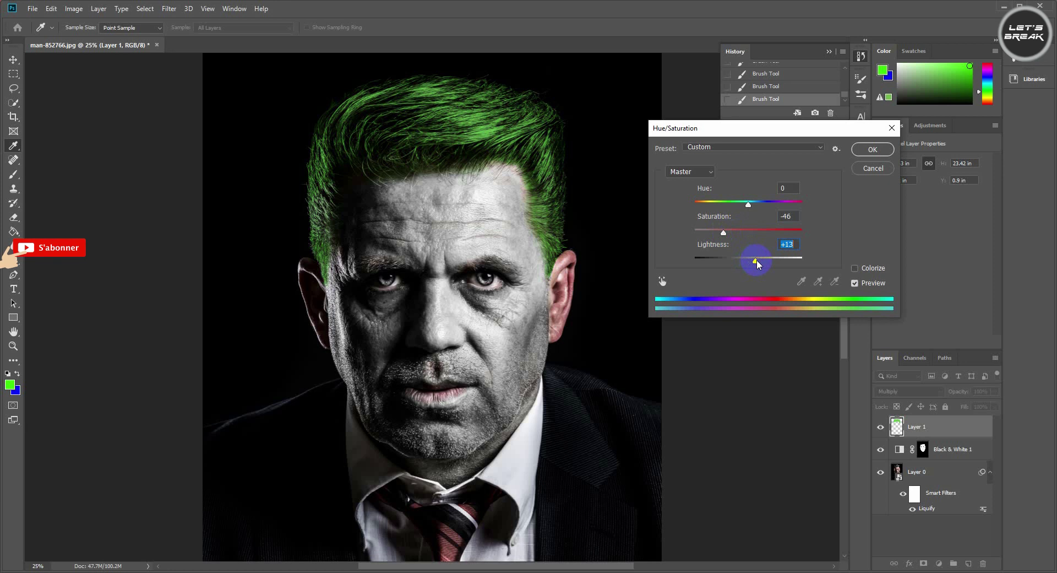
left_click_drag(748, 204, 753, 206)
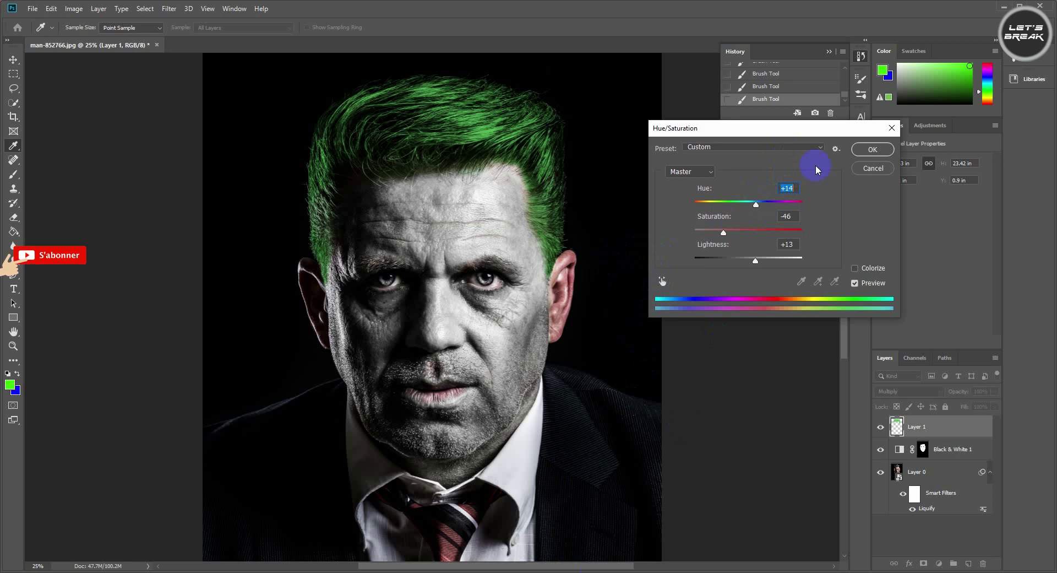
left_click(872, 149)
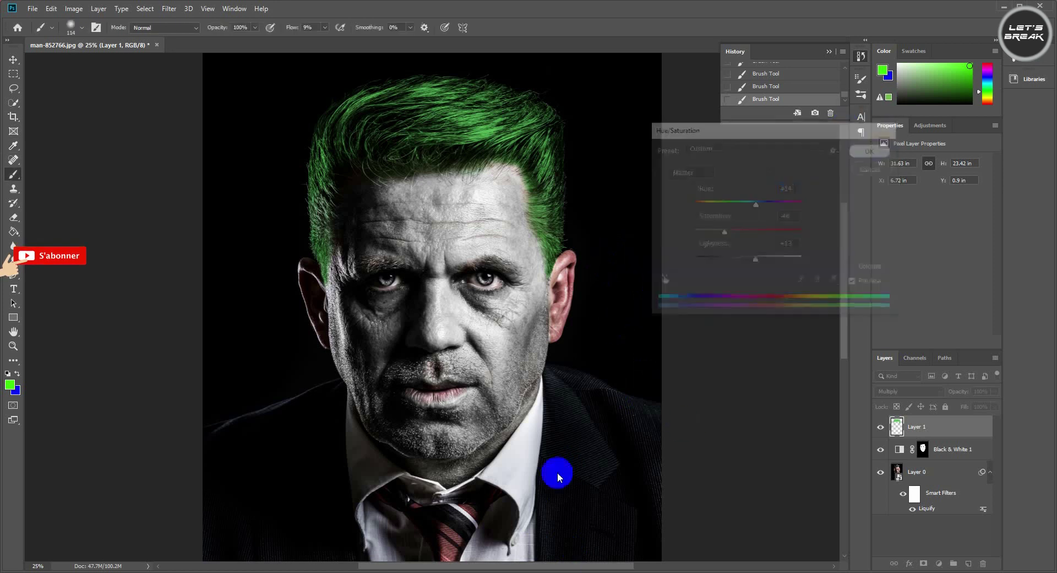
Step: Add a Curves 1 adjustment layer with the curve lowered to Input 119, Output 82
left_click(939, 563)
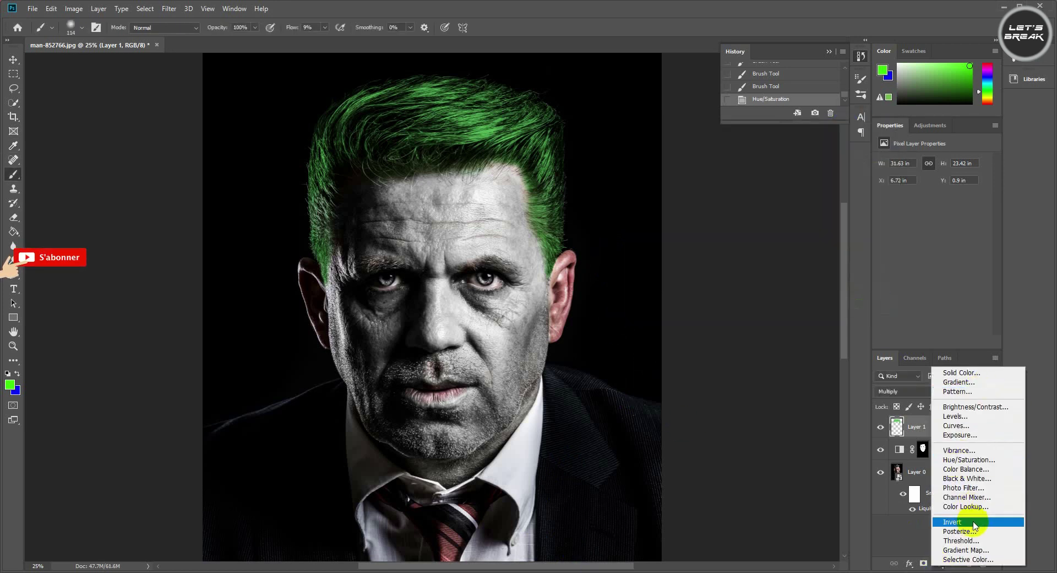
left_click(956, 425)
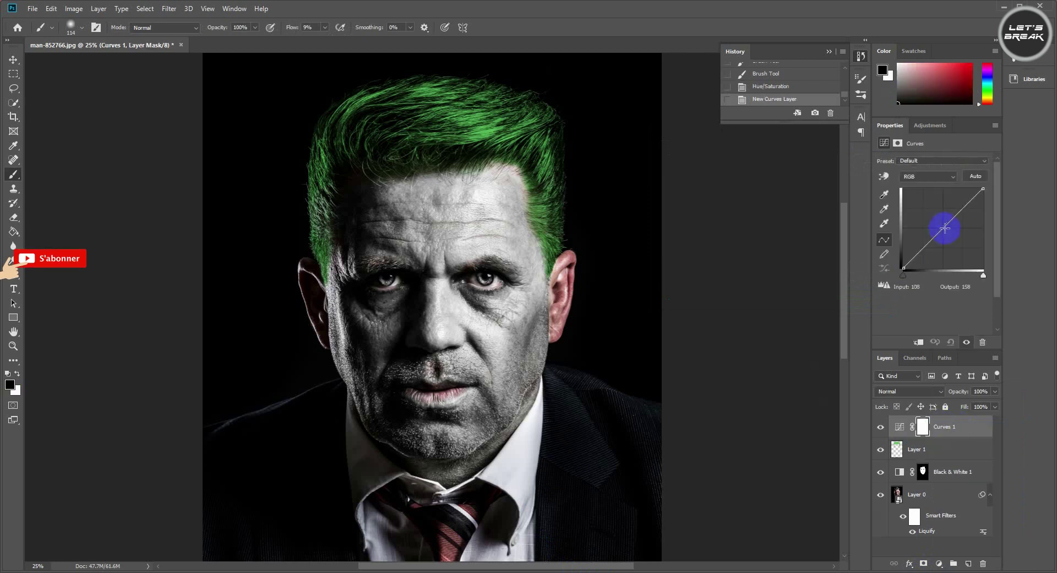
left_click_drag(936, 234, 940, 242)
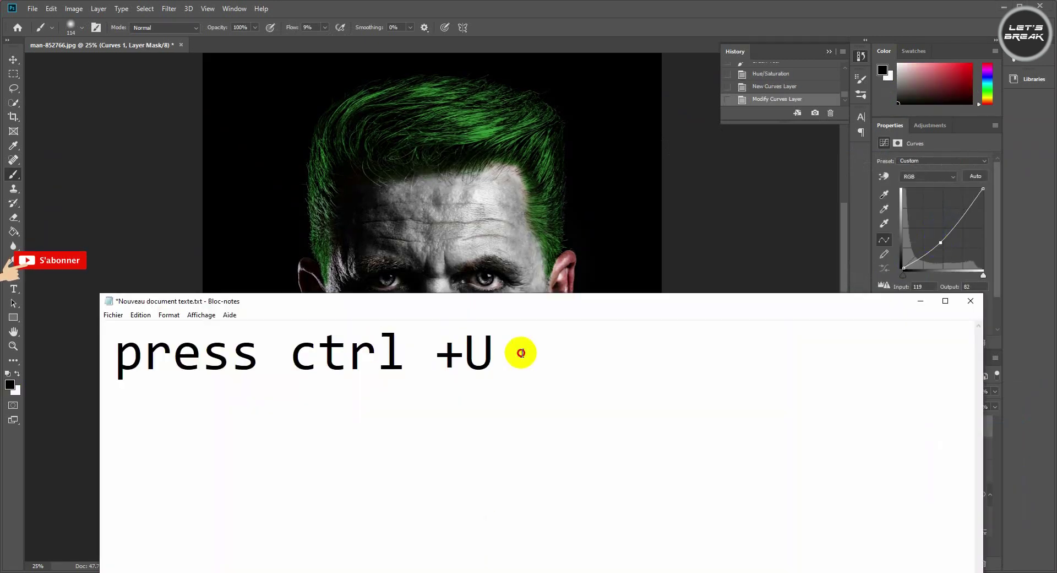
Step: Change the Notepad note to 'press ctrl +i' and hide it
double_click(478, 352)
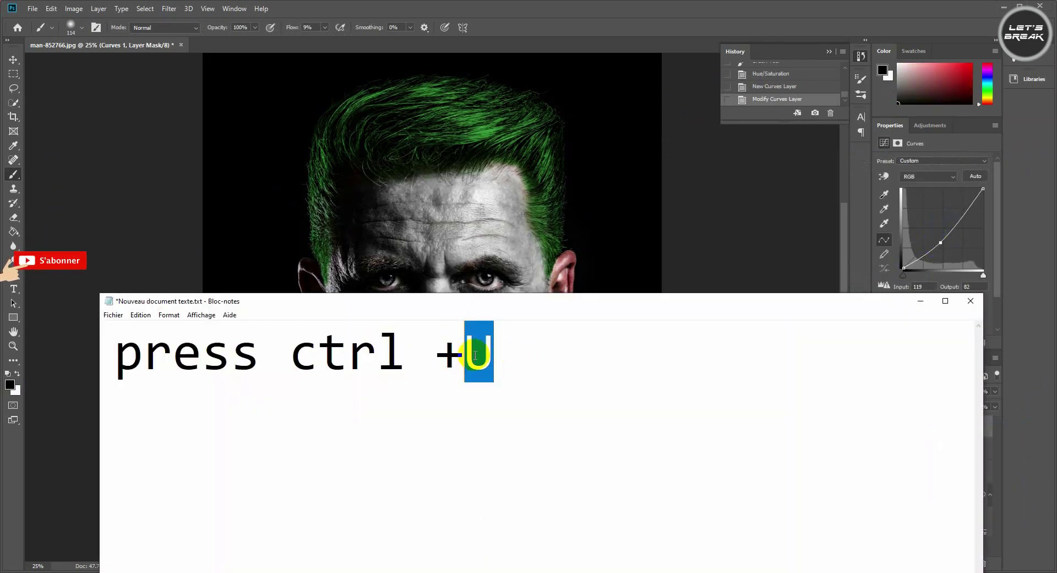
type("i")
left_click(921, 301)
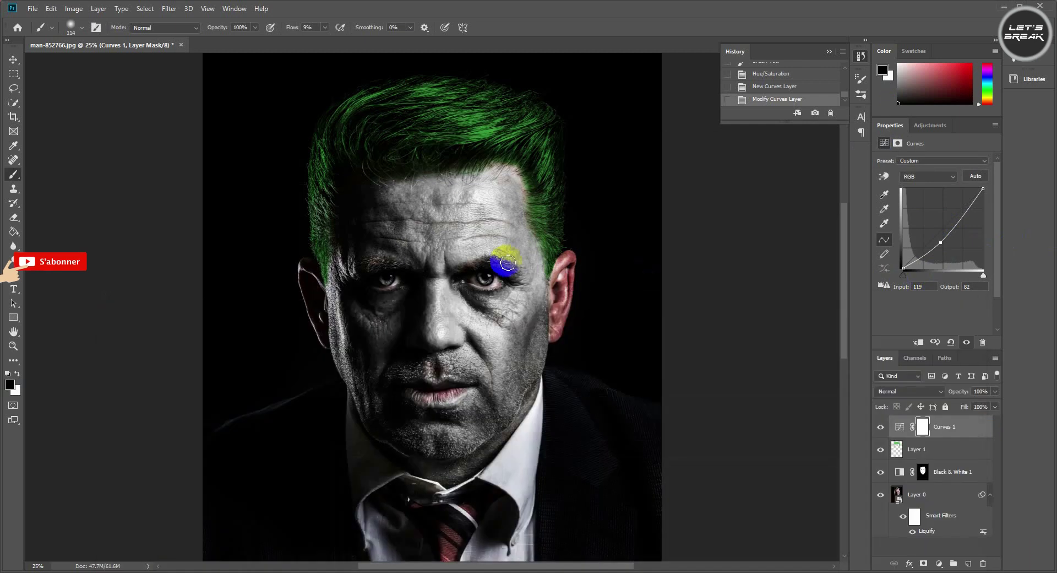
Step: Invert the Curves mask and paint darkening back in white near the nose and right eye
key("ctrl+i")
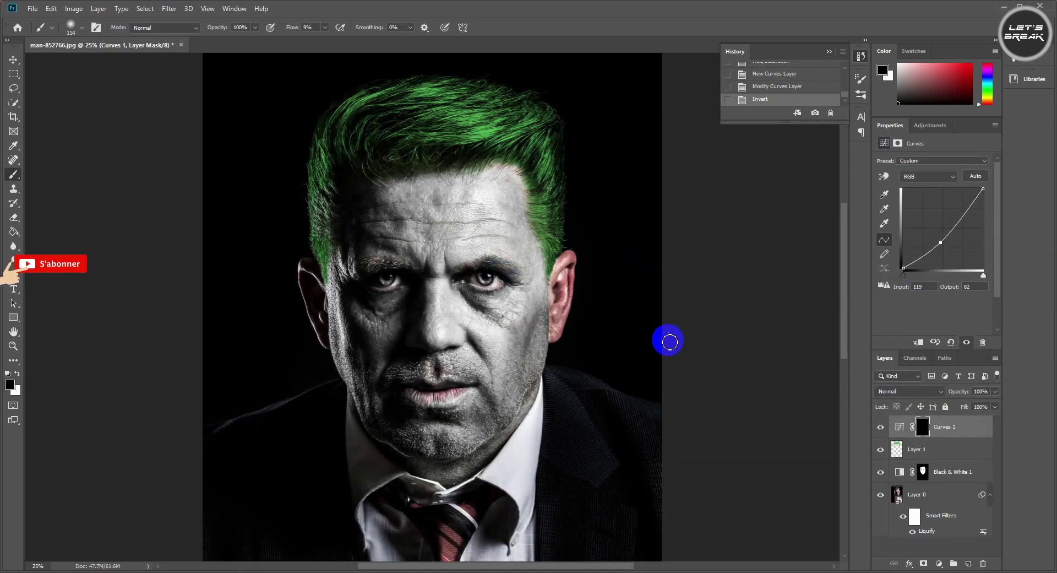
left_click(17, 375)
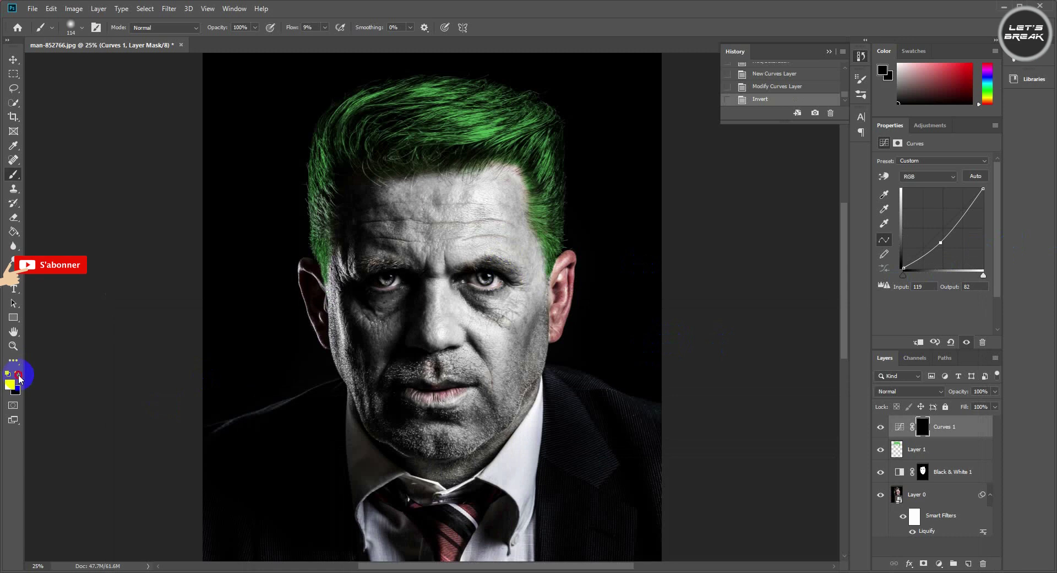
left_click(469, 341)
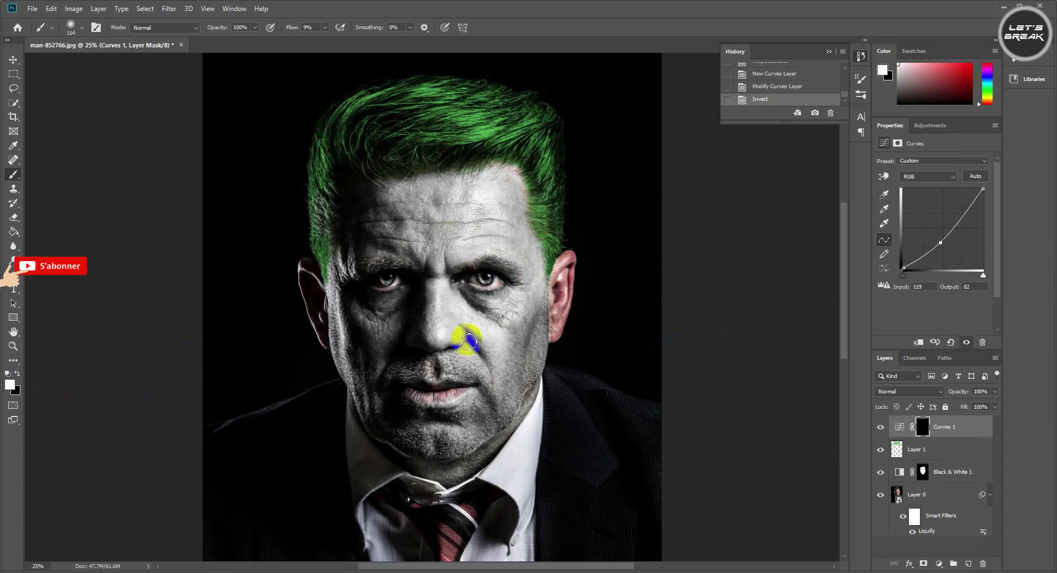
left_click(470, 337)
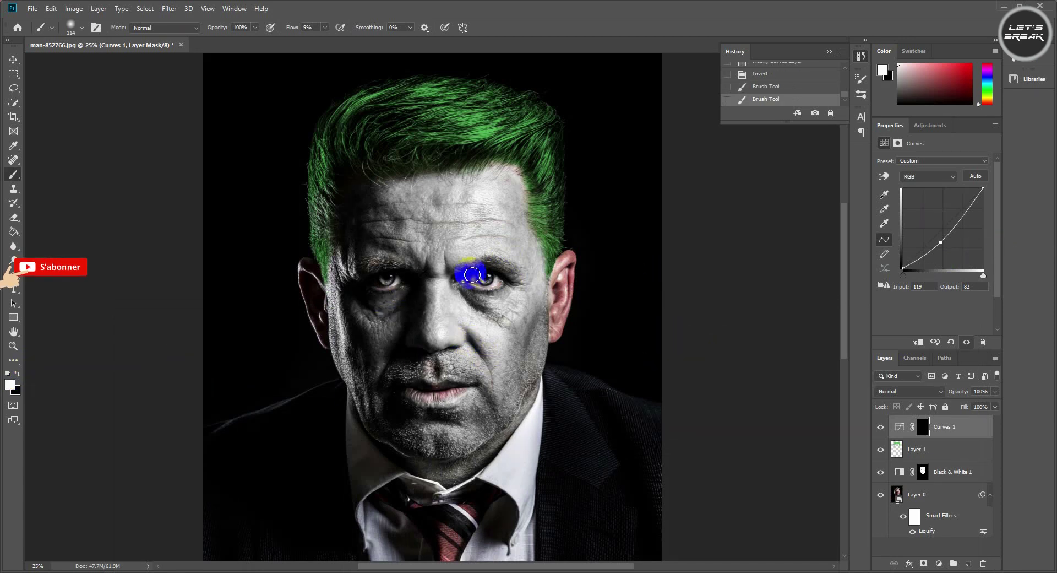
left_click(499, 267)
mouse_move(472, 299)
left_mouse_down()
mouse_move(505, 293)
mouse_move(474, 302)
left_mouse_up()
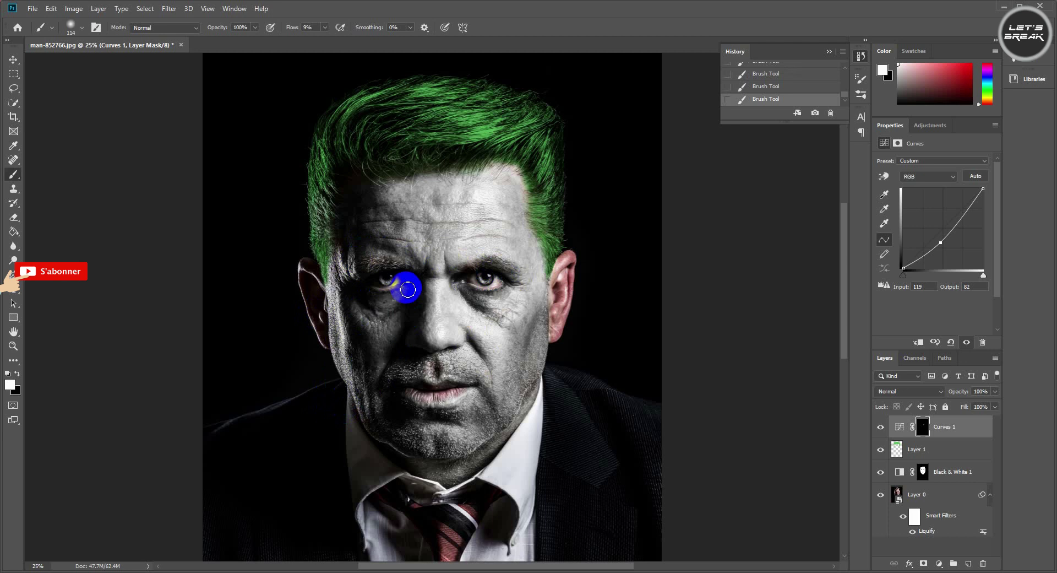
Step: At 100% flow, darken the left face edge, between the eyes and the left eye; add Layer 2
left_click(499, 271)
type("100")
key("Return")
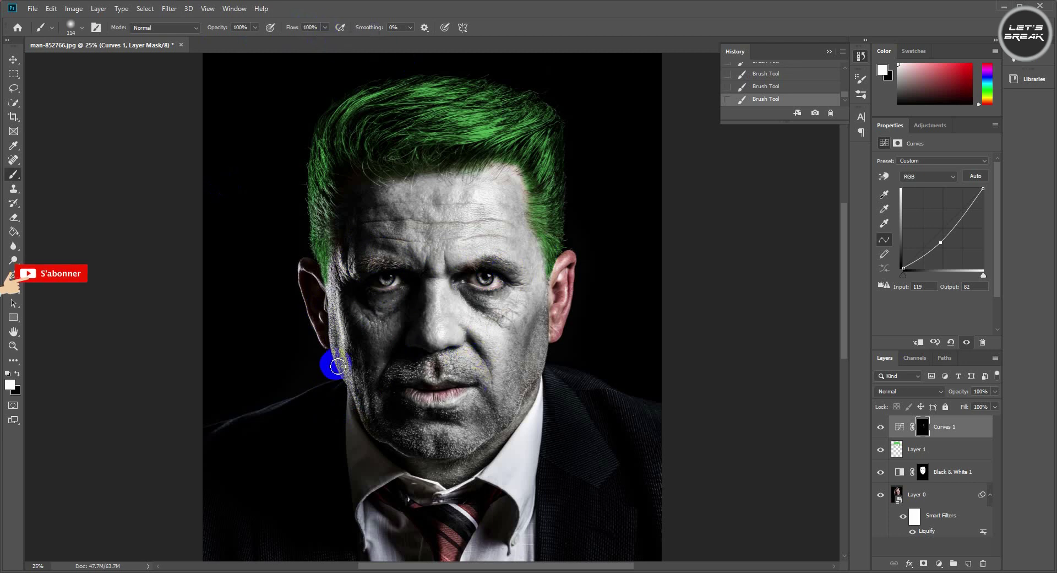
left_click_drag(329, 364, 315, 323)
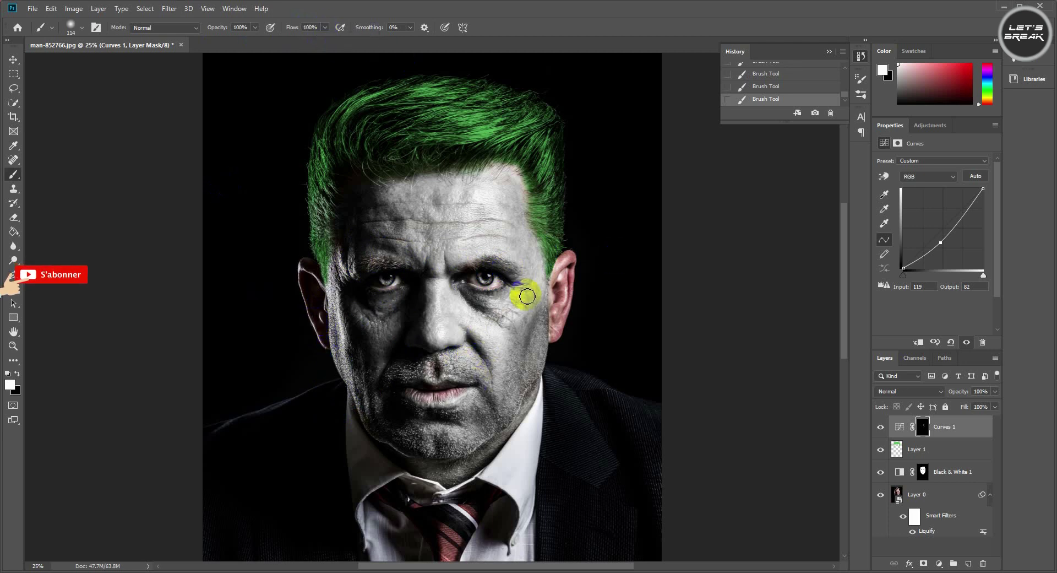
left_click_drag(518, 286, 456, 284)
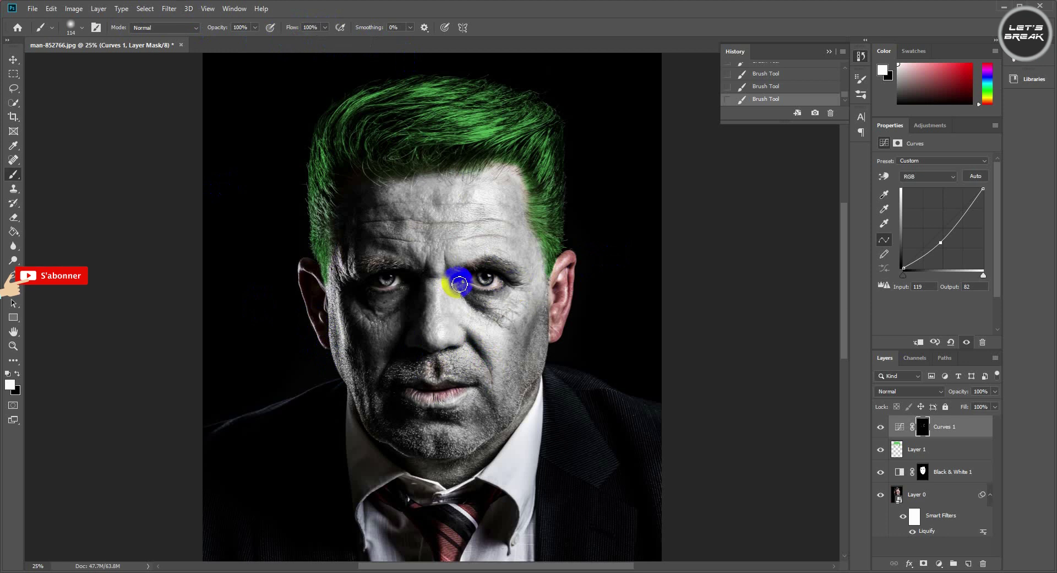
mouse_move(410, 291)
left_mouse_down()
mouse_move(408, 272)
mouse_move(365, 243)
mouse_move(386, 270)
left_mouse_up()
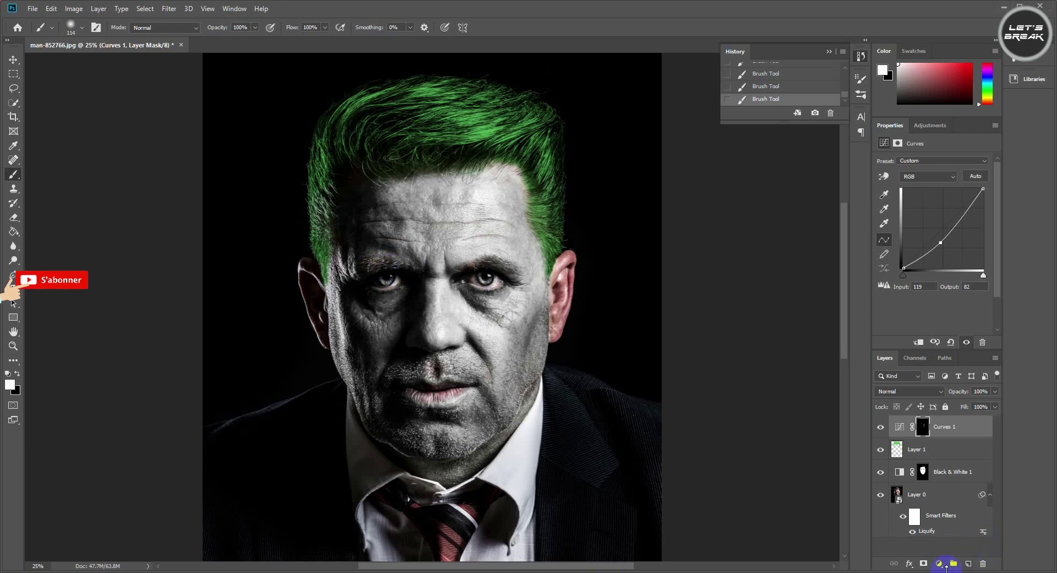
left_click(968, 563)
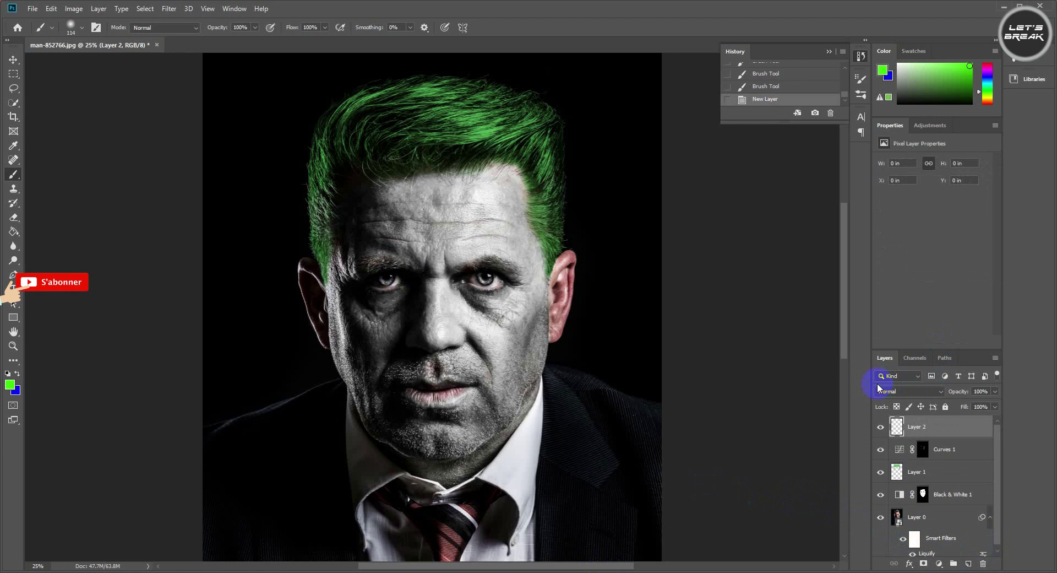
Step: Set Layer 2 blending to Linear Burn and zoom in on the face
left_click(931, 391)
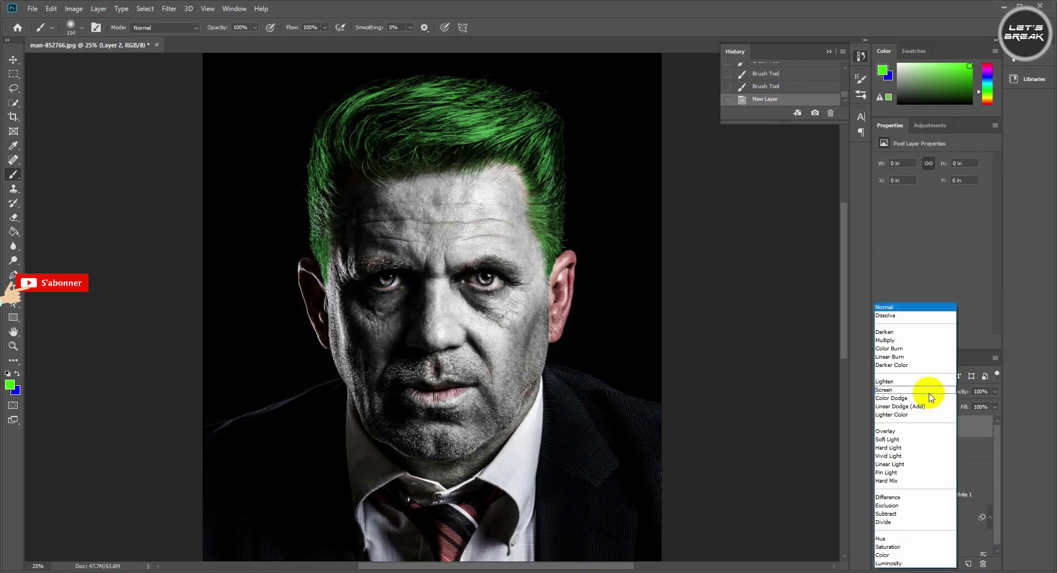
left_click(908, 357)
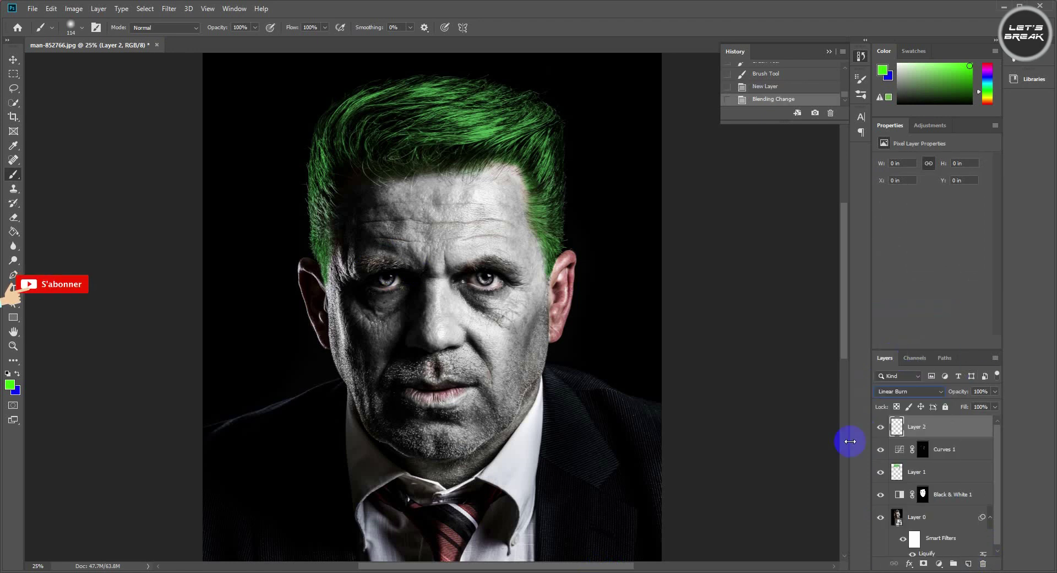
key("ctrl+plus")
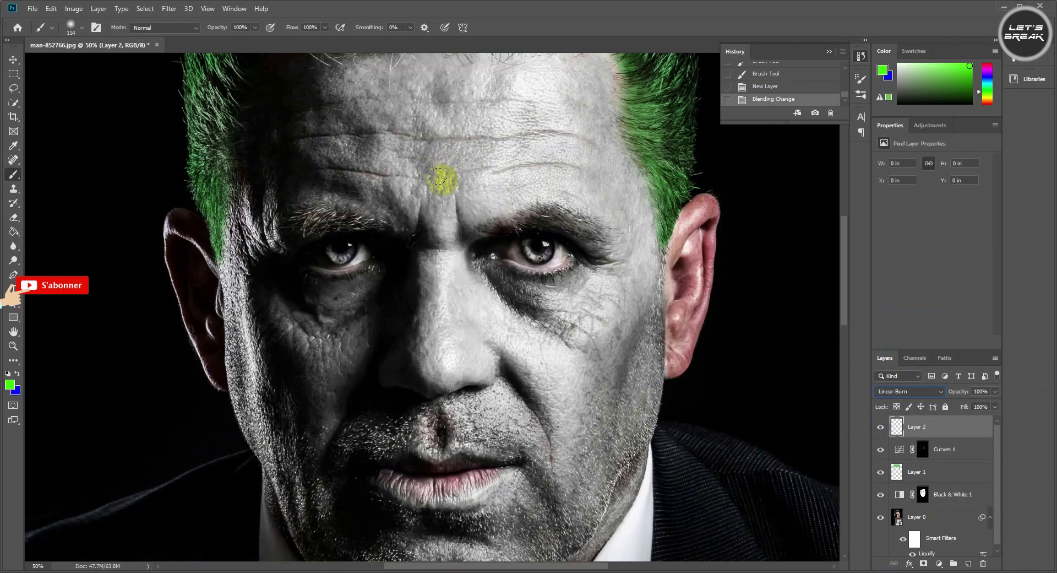
Step: Switch to blue and paint a V stroke under the right eye, filling it into a triangle
key("x")
left_click(493, 276)
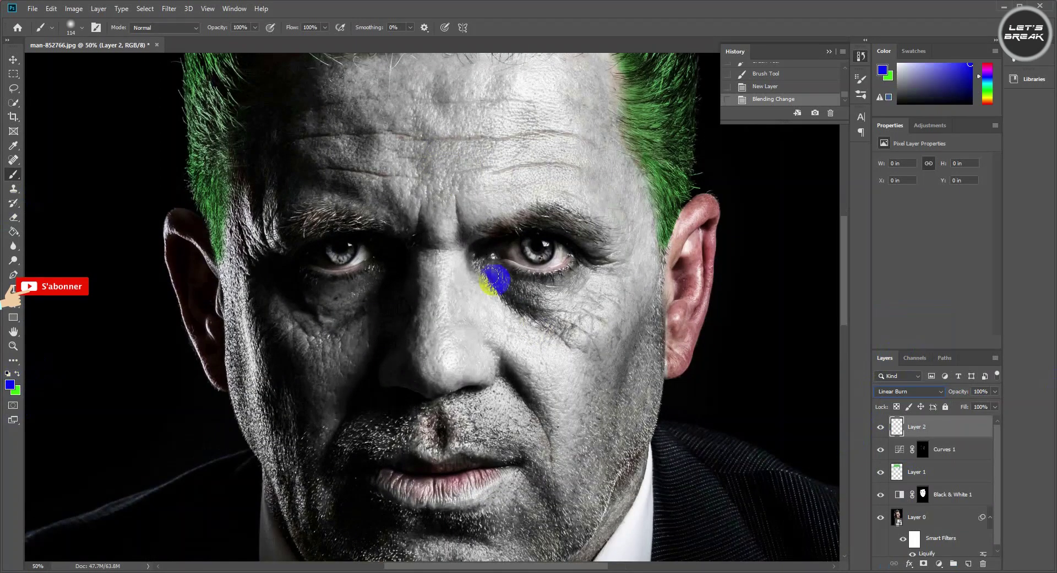
left_click_drag(487, 268, 556, 352)
left_click_drag(578, 269, 556, 355)
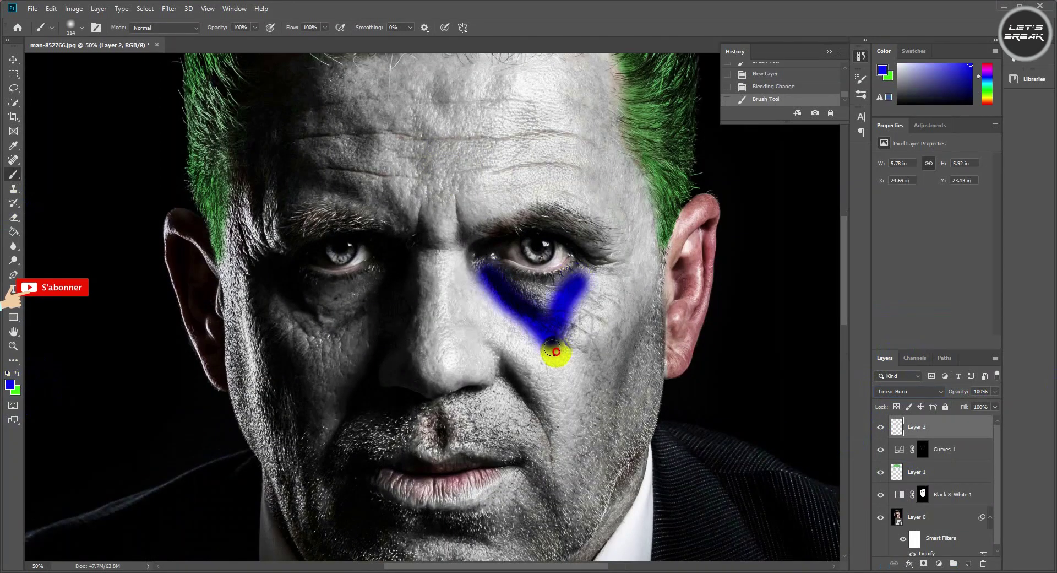
mouse_move(559, 296)
left_mouse_down()
mouse_move(528, 289)
mouse_move(543, 322)
mouse_move(583, 278)
mouse_move(561, 363)
left_mouse_up()
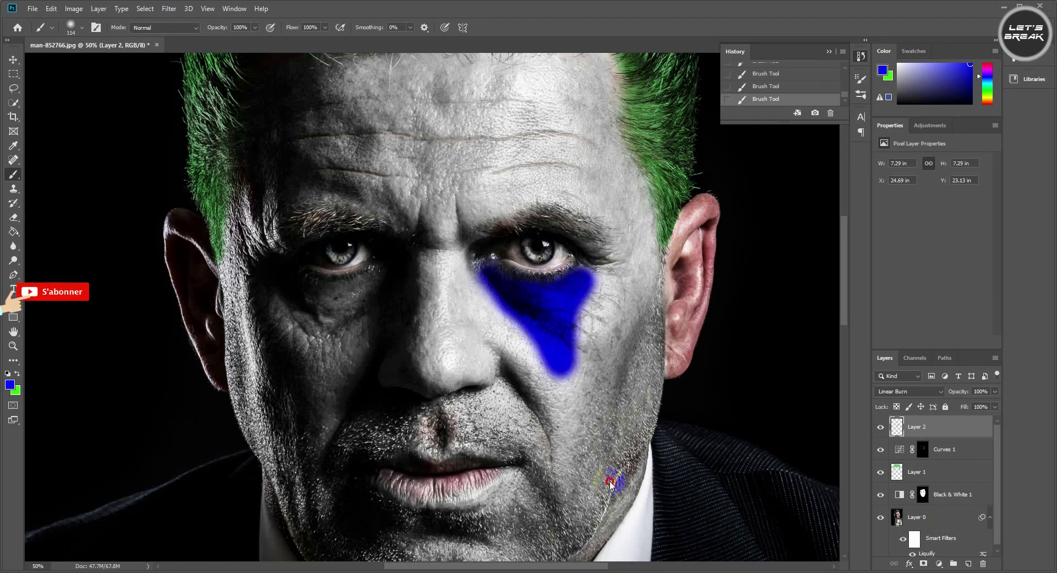
Step: Change the Notepad note back to 'ctrl +u' and hide Notepad
key("BackSpace")
type("u")
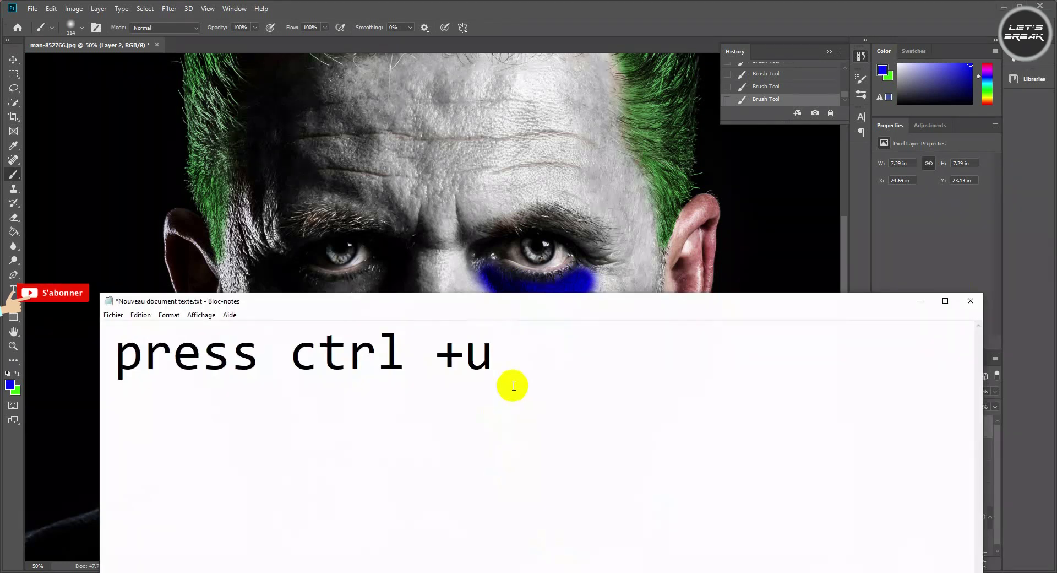
left_click(923, 301)
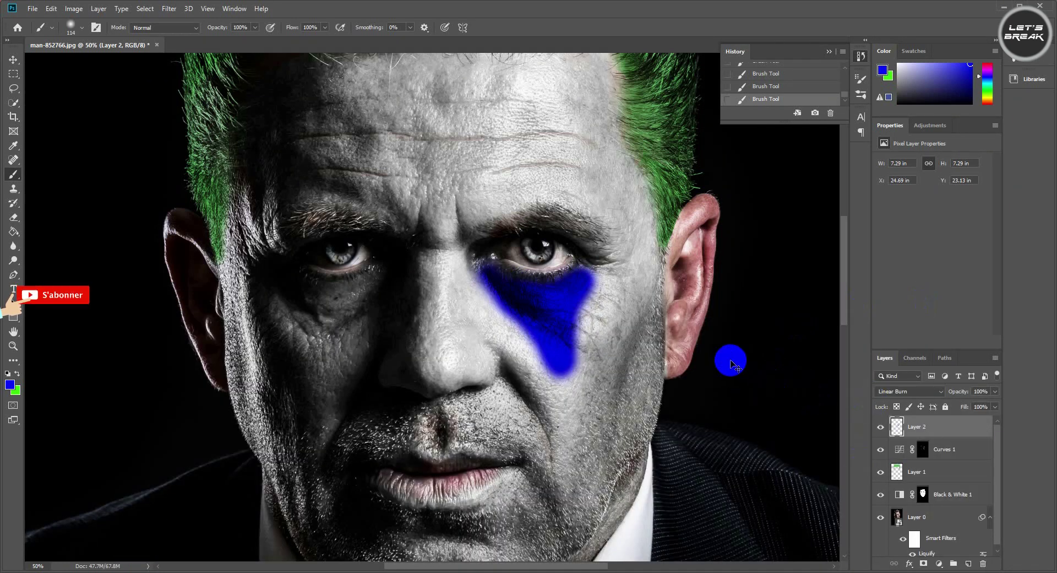
Step: Apply Hue/Saturation to the blue patch: Hue -8, Saturation -27, Lightness +48
key("ctrl+u")
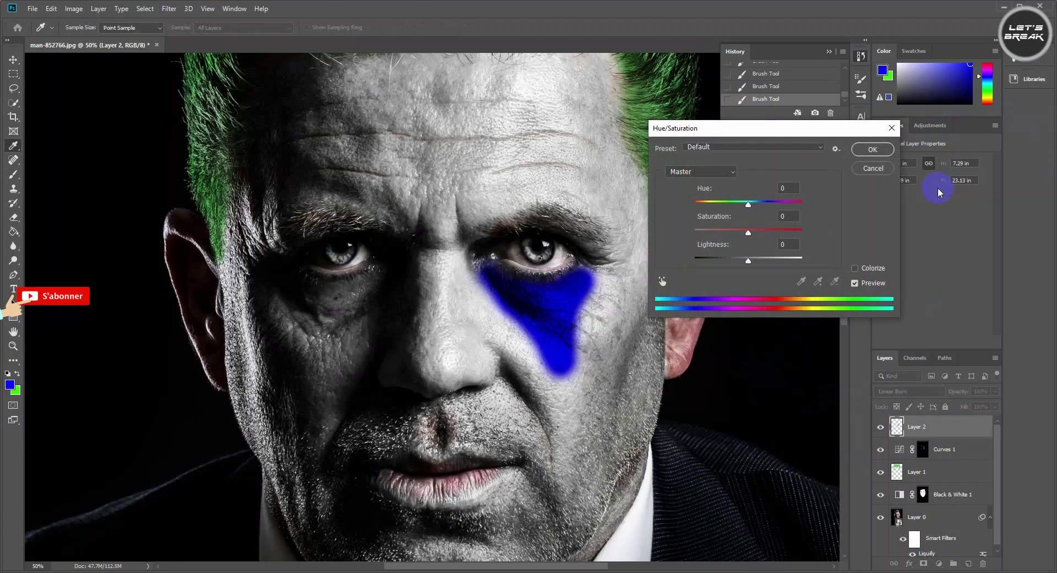
mouse_move(748, 261)
left_mouse_down()
mouse_move(763, 261)
mouse_move(734, 233)
mouse_move(770, 266)
left_mouse_up()
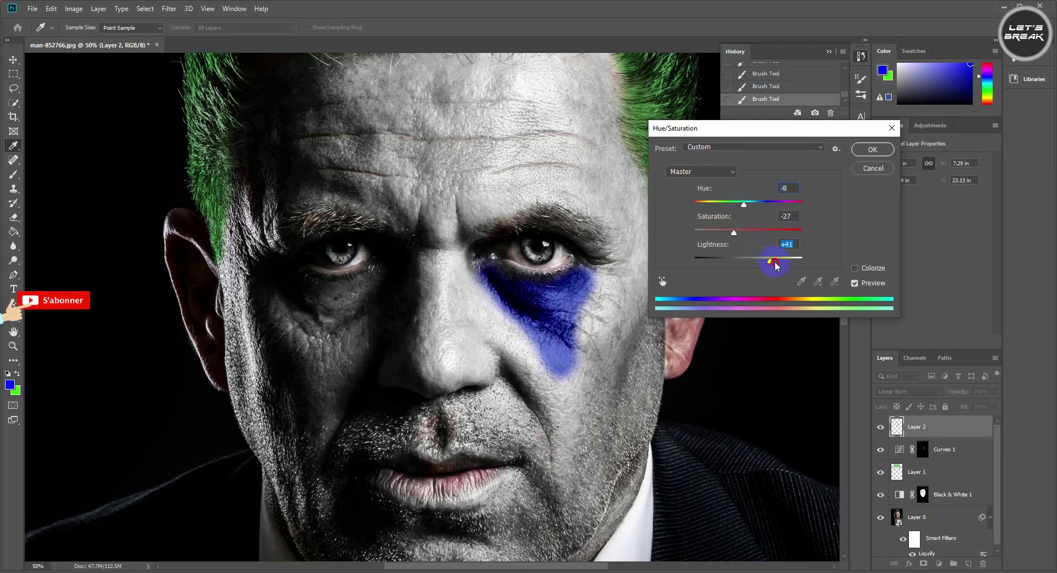
left_click_drag(774, 261, 774, 262)
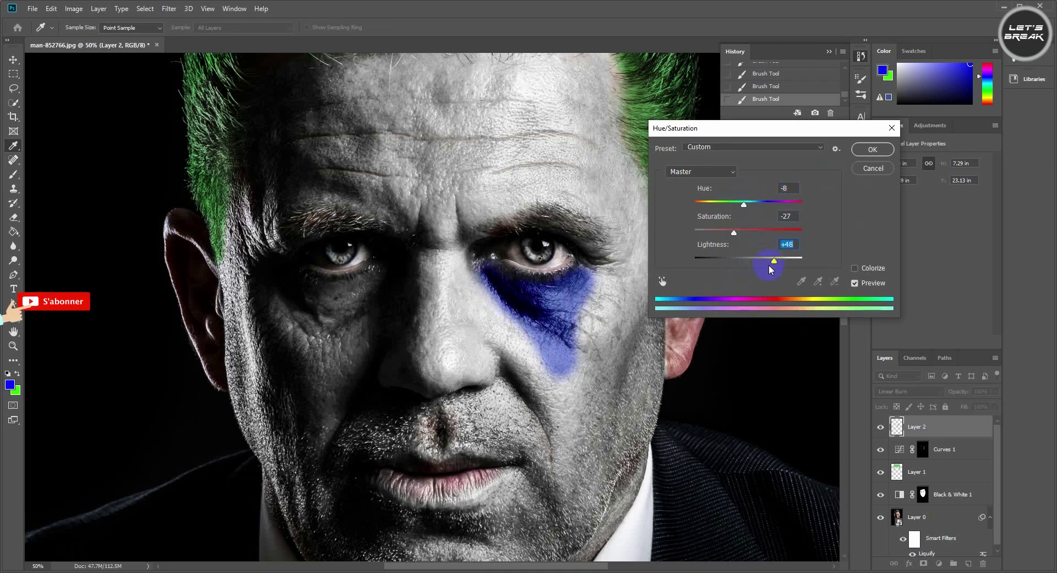
left_click(871, 151)
Step: Switch to the Brush tool, choose textured brush preset 33 and shrink its size
key("b")
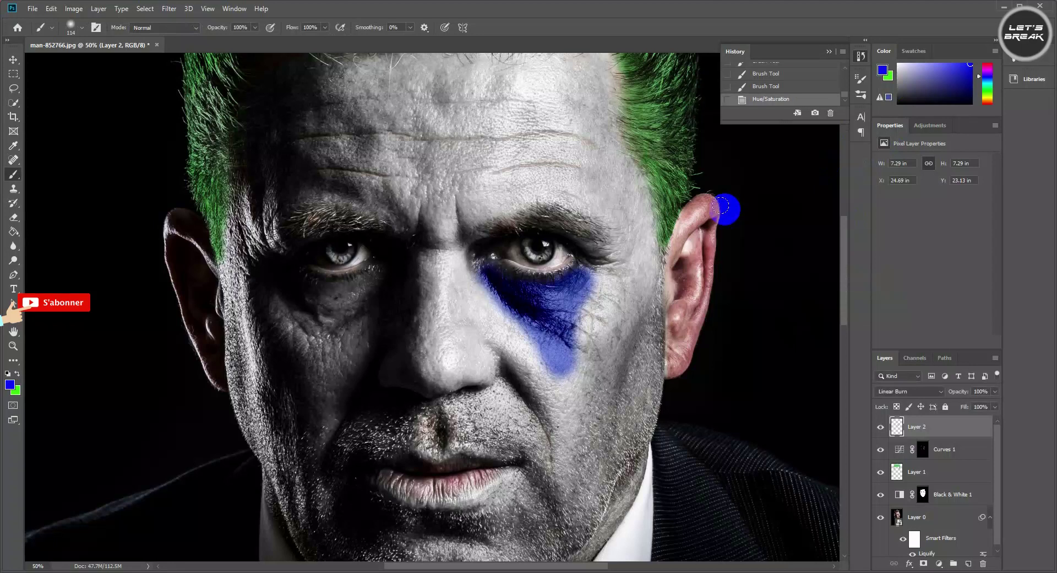
left_click(860, 96)
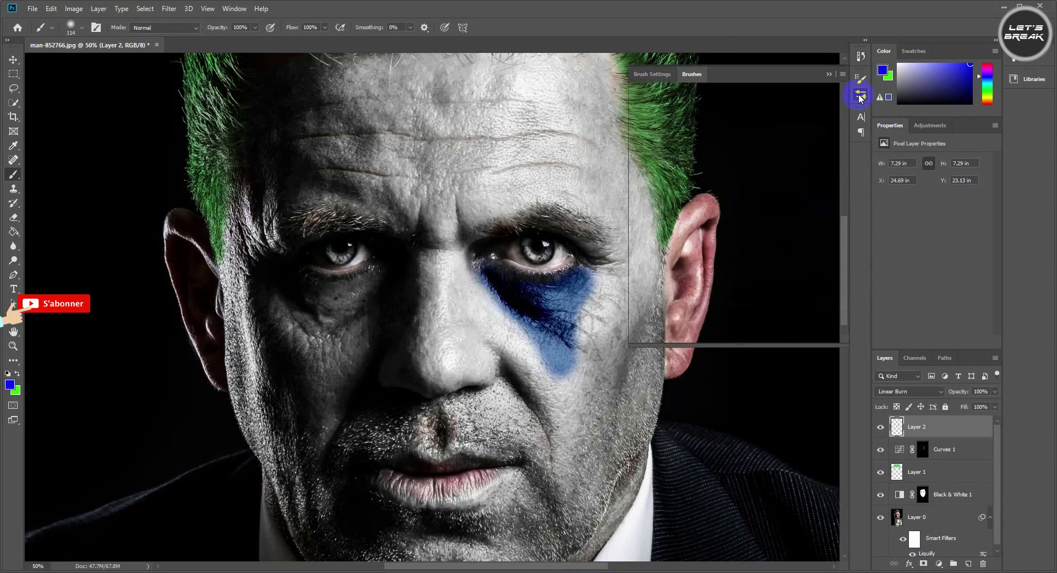
left_click(793, 254)
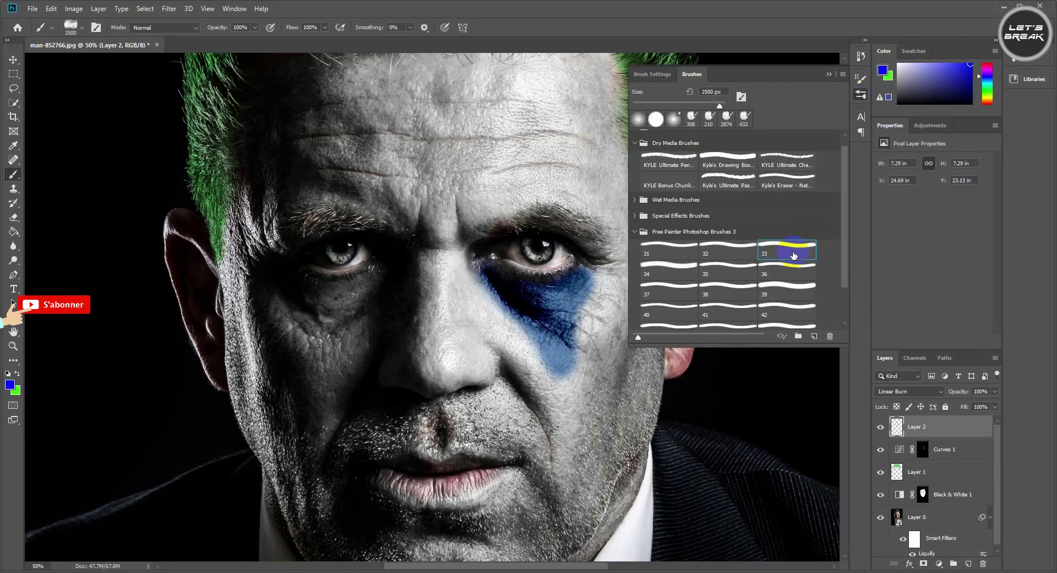
left_click(82, 29)
mouse_move(115, 67)
left_mouse_down()
mouse_move(88, 65)
mouse_move(110, 64)
left_mouse_up()
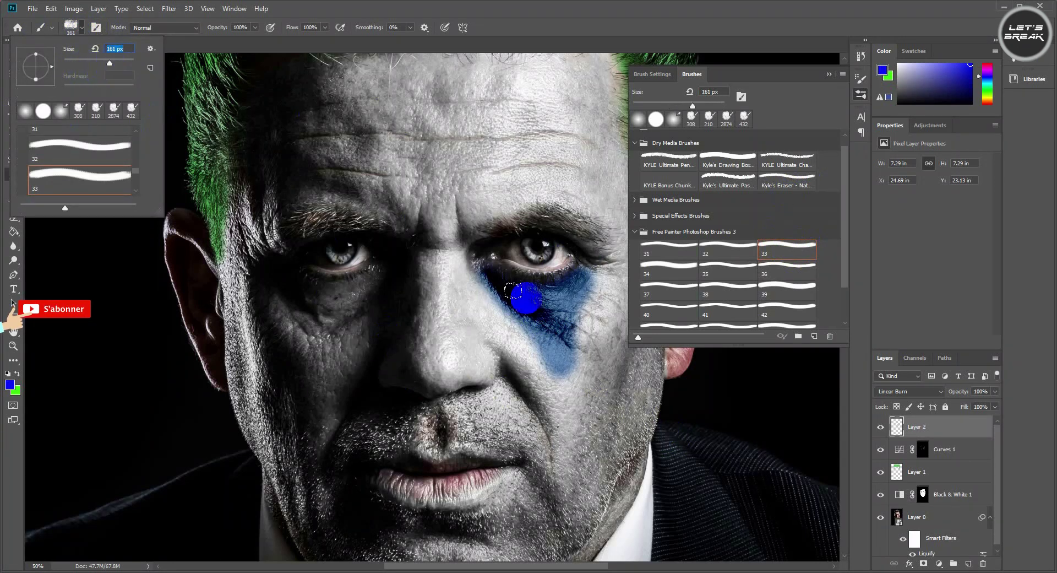
scroll(684, 163, "up", 1)
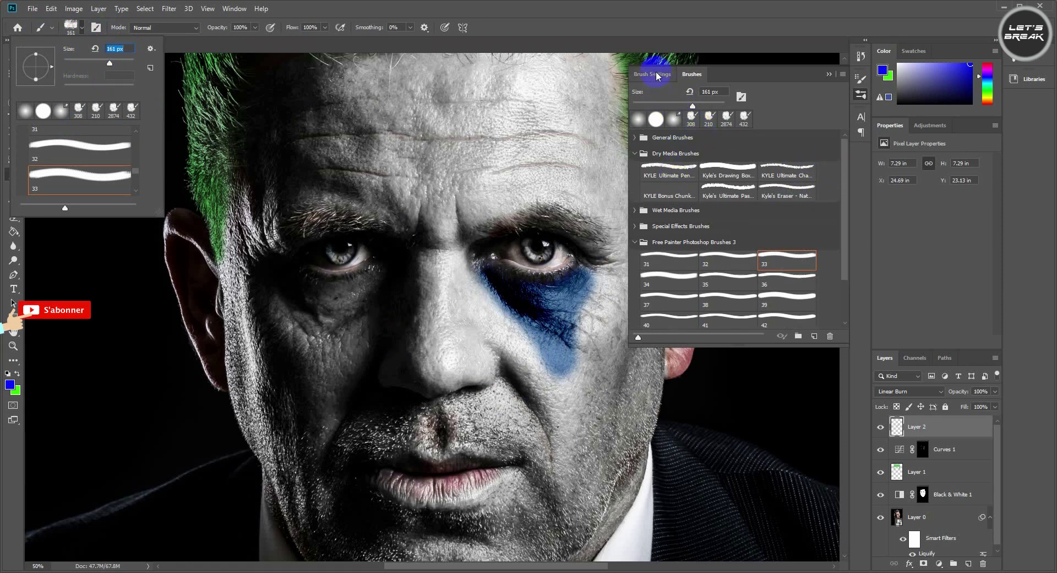
left_click(653, 63)
left_click(661, 83)
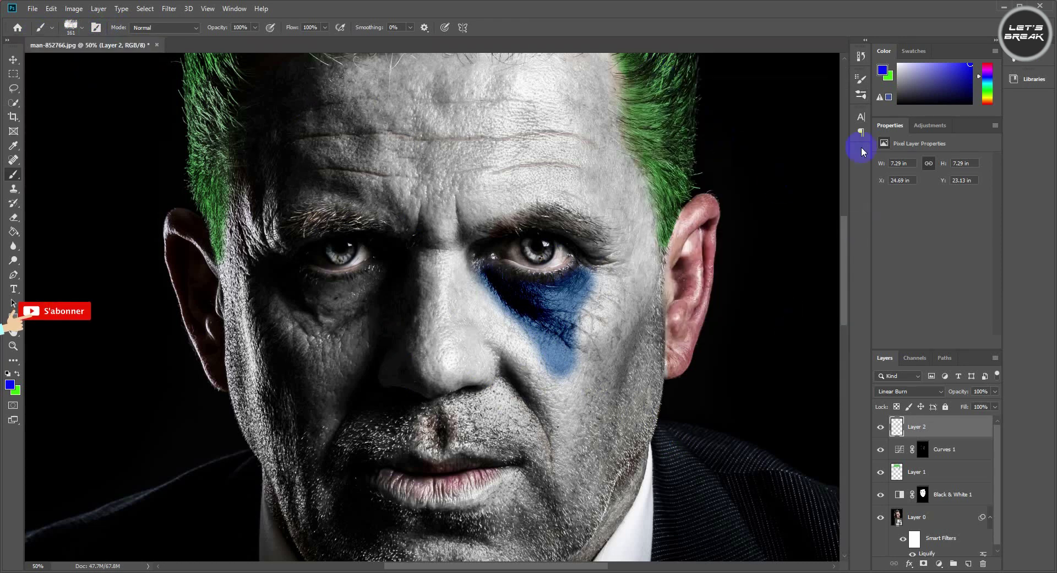
Step: Angle the brush tip to 70° at 176 px with 18% flow, then undo a test stroke
left_click(860, 118)
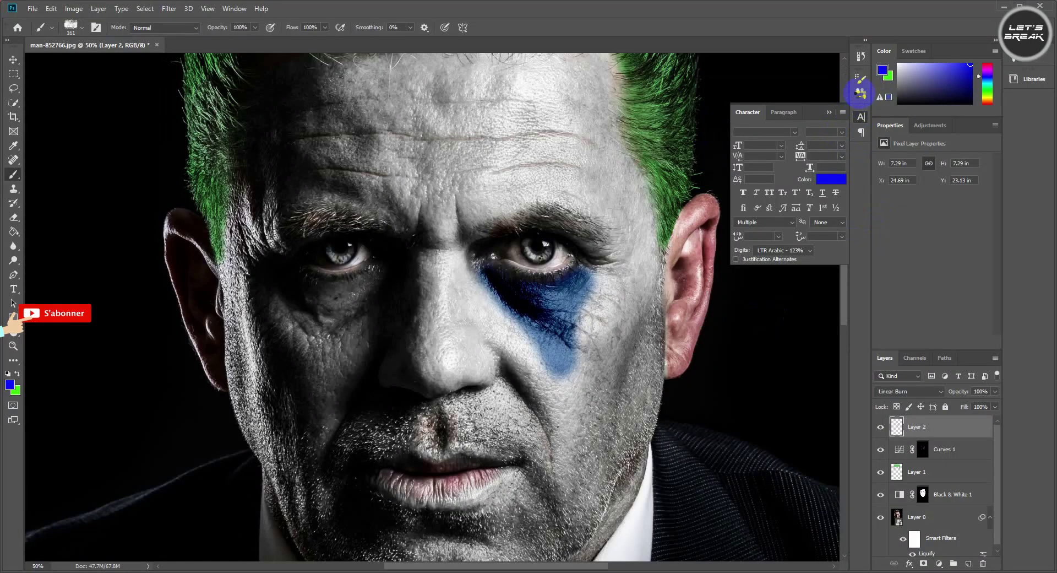
left_click(860, 93)
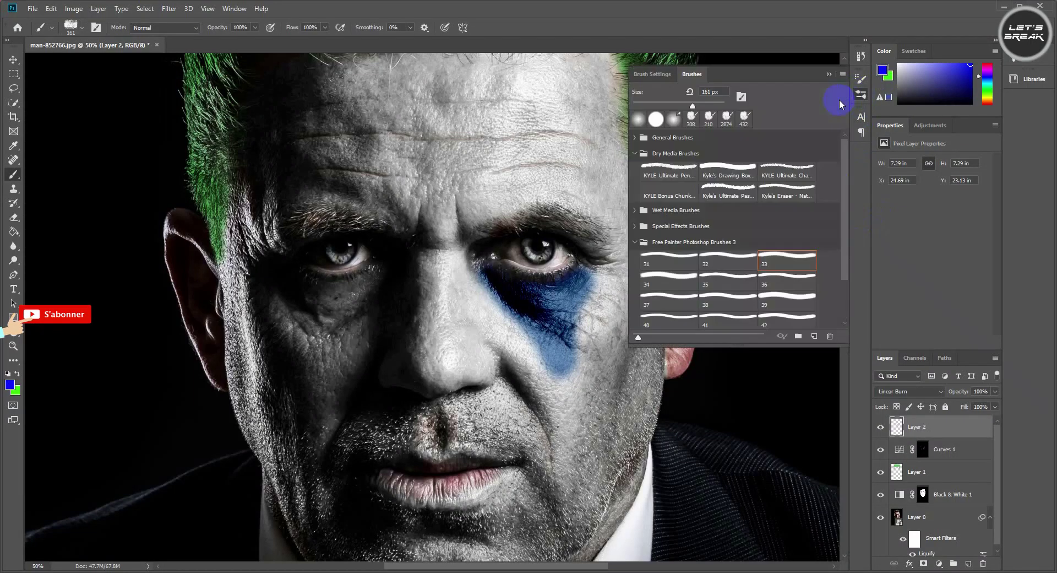
left_click(664, 79)
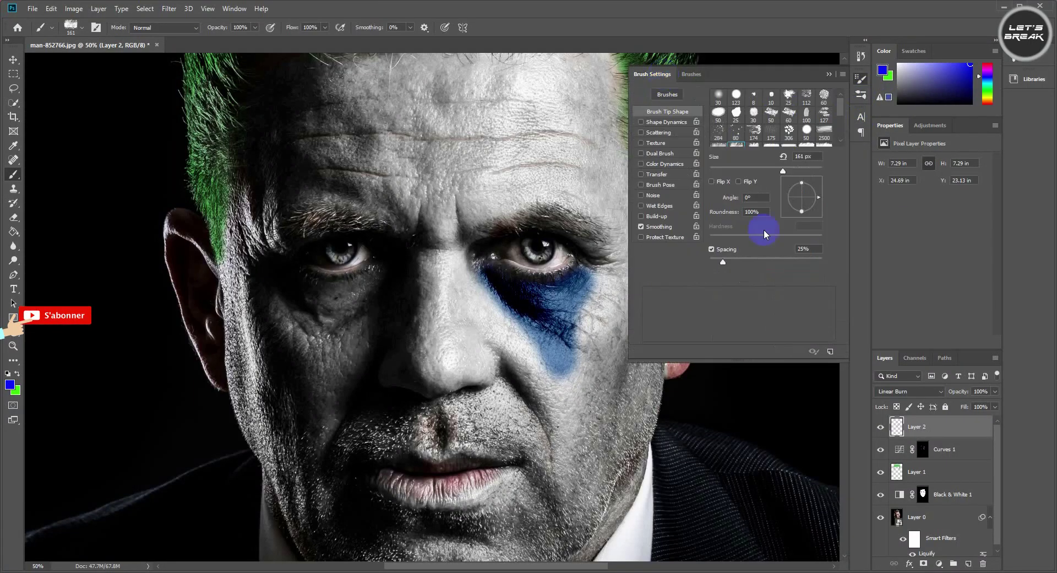
left_click_drag(821, 196, 809, 182)
left_click_drag(324, 27, 283, 45)
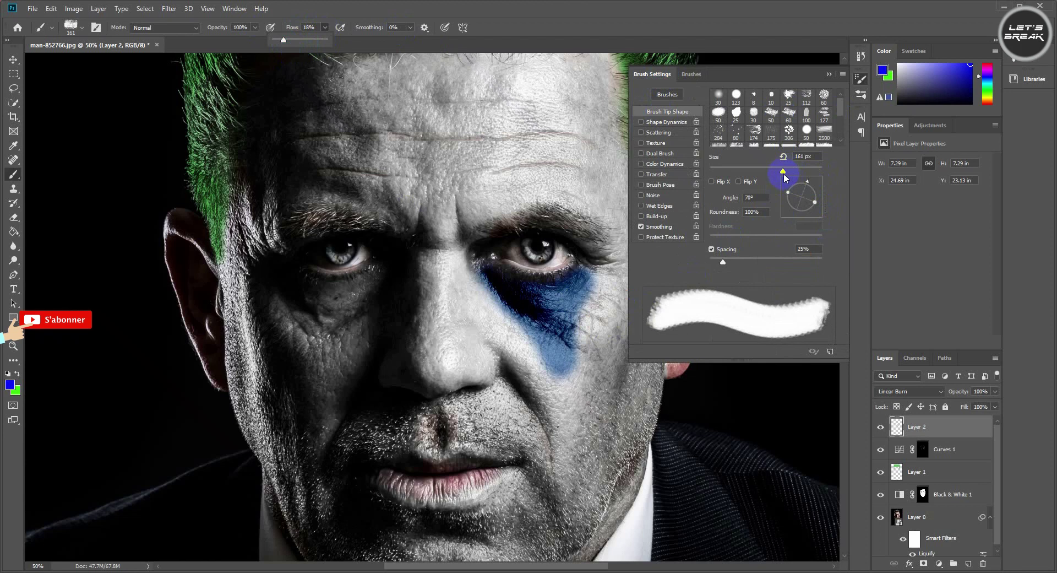
left_click_drag(784, 175, 788, 173)
left_click_drag(602, 303, 576, 339)
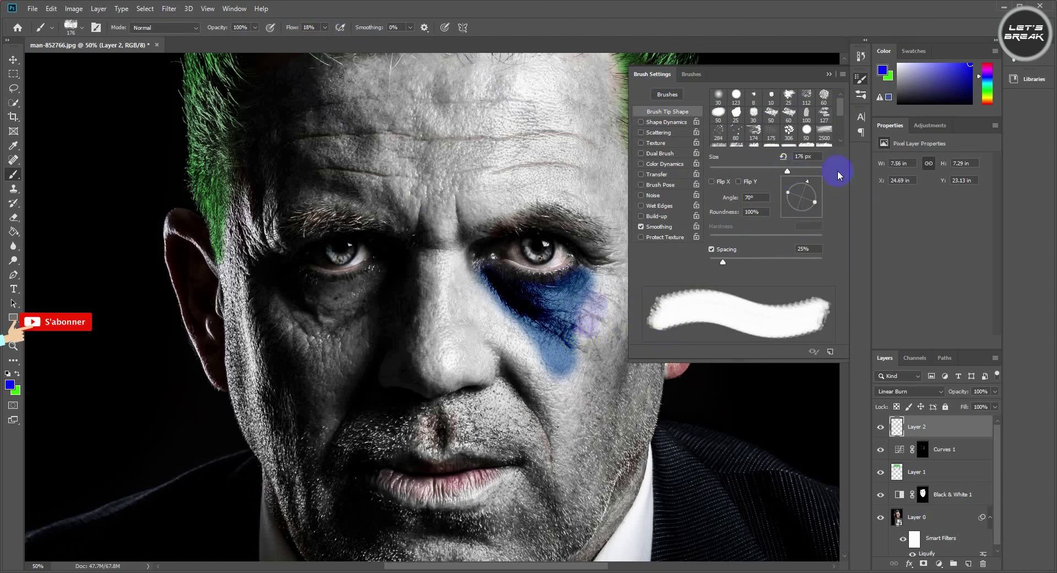
key("ctrl+z")
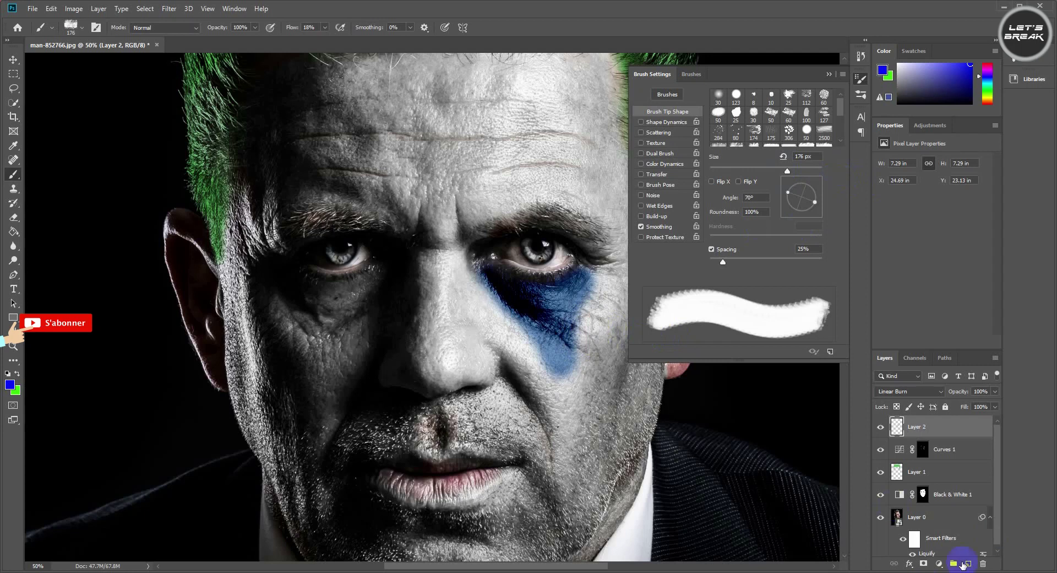
Step: Add a layer mask to Layer 2 and hide blue paint along the cheek with black
left_click(925, 565)
left_click_drag(599, 291, 575, 380)
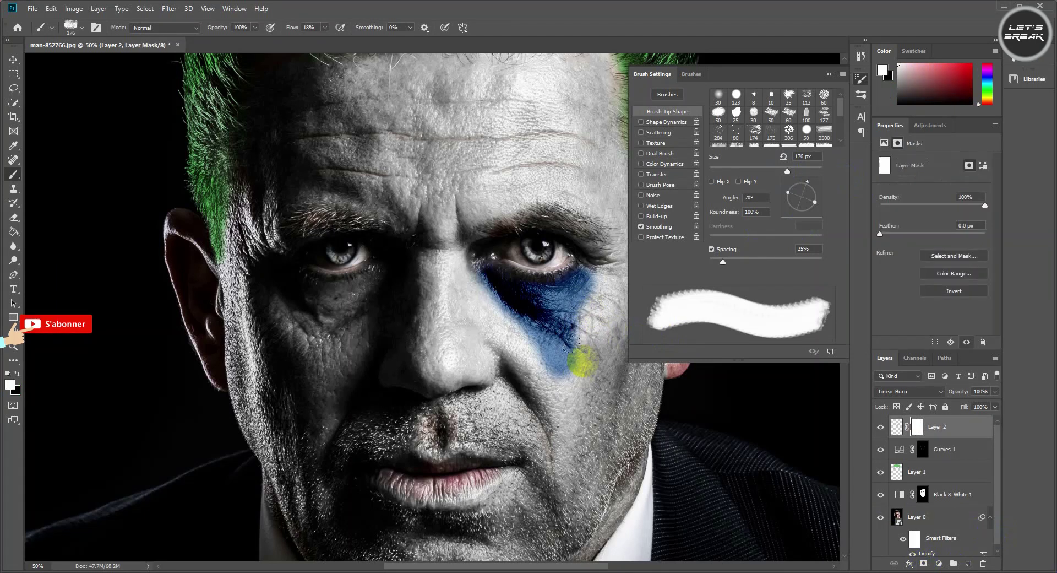
key("x")
mouse_move(576, 303)
left_mouse_down()
mouse_move(555, 282)
mouse_move(613, 290)
left_mouse_up()
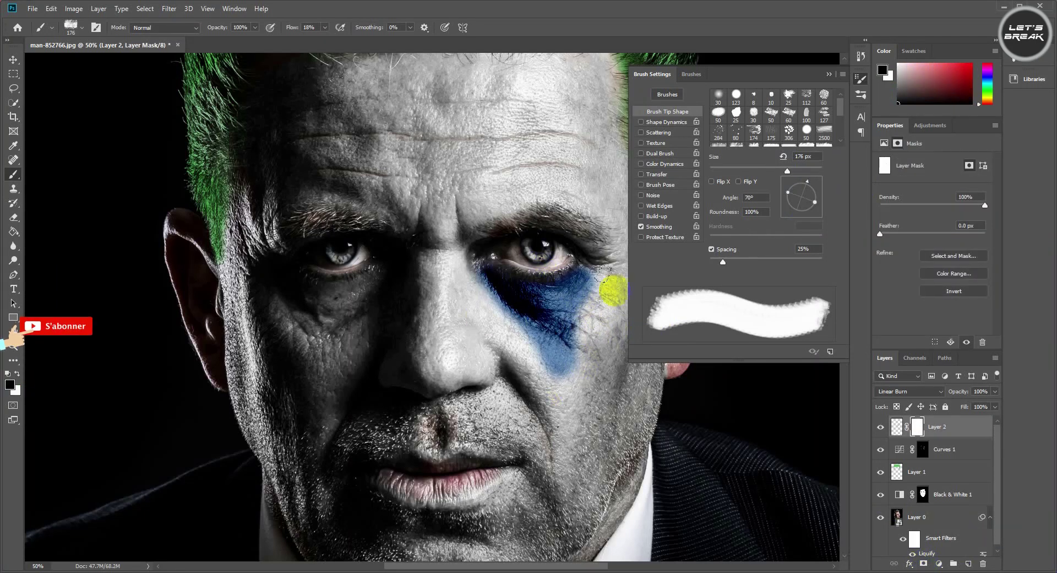
Step: Blend the eye paint's inner and nose-side edges with a −45° brush, then target the layer's paint
left_click_drag(819, 199, 813, 209)
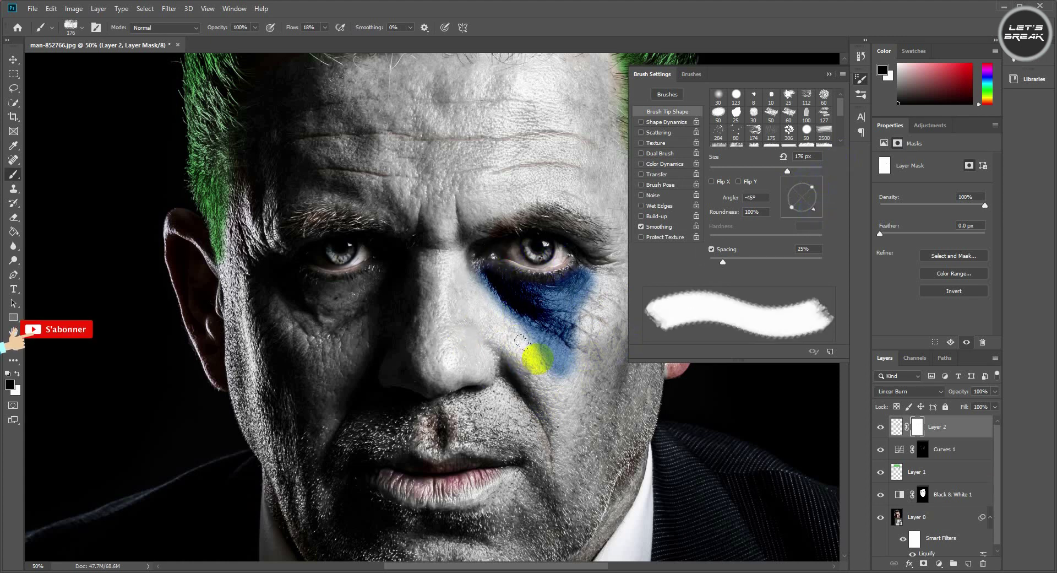
left_click(430, 399)
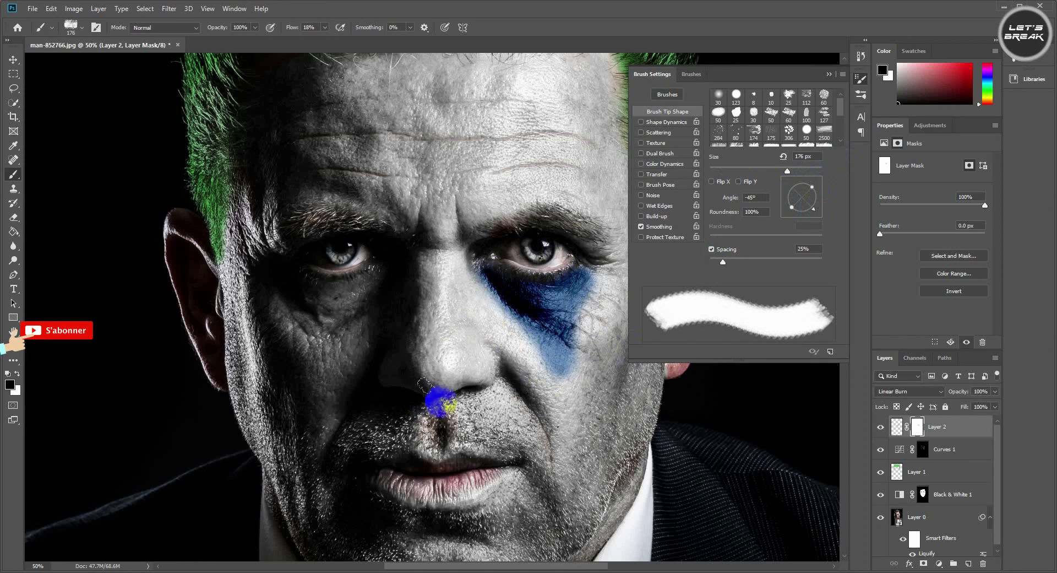
left_click_drag(538, 284, 502, 309)
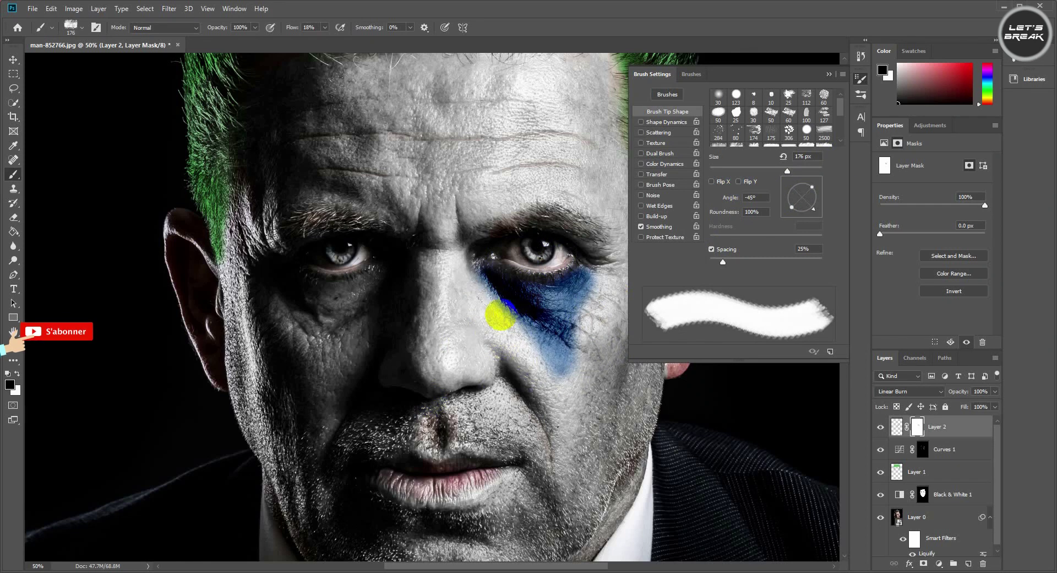
left_click(358, 394)
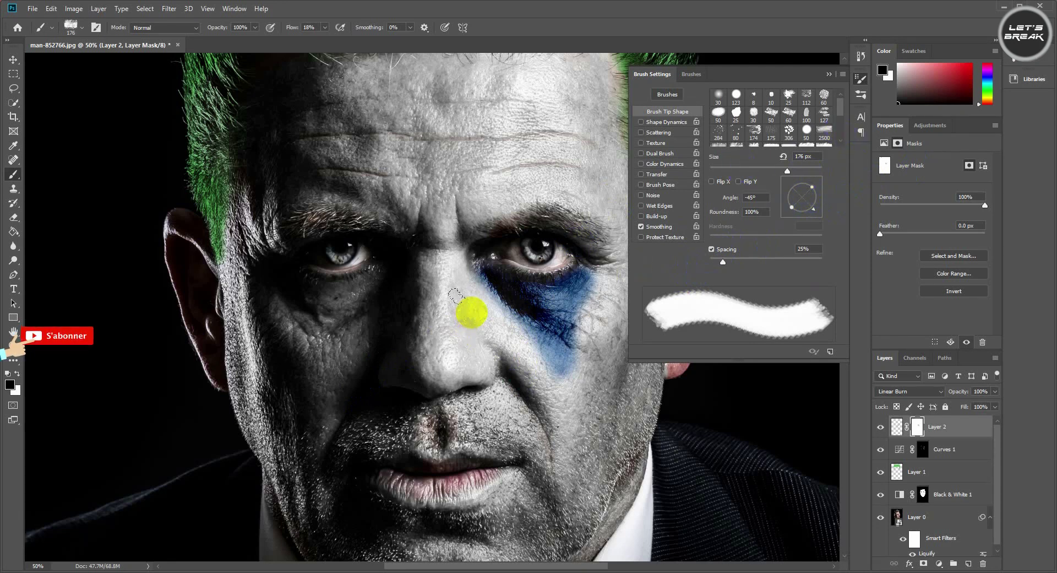
left_click_drag(472, 311, 648, 282)
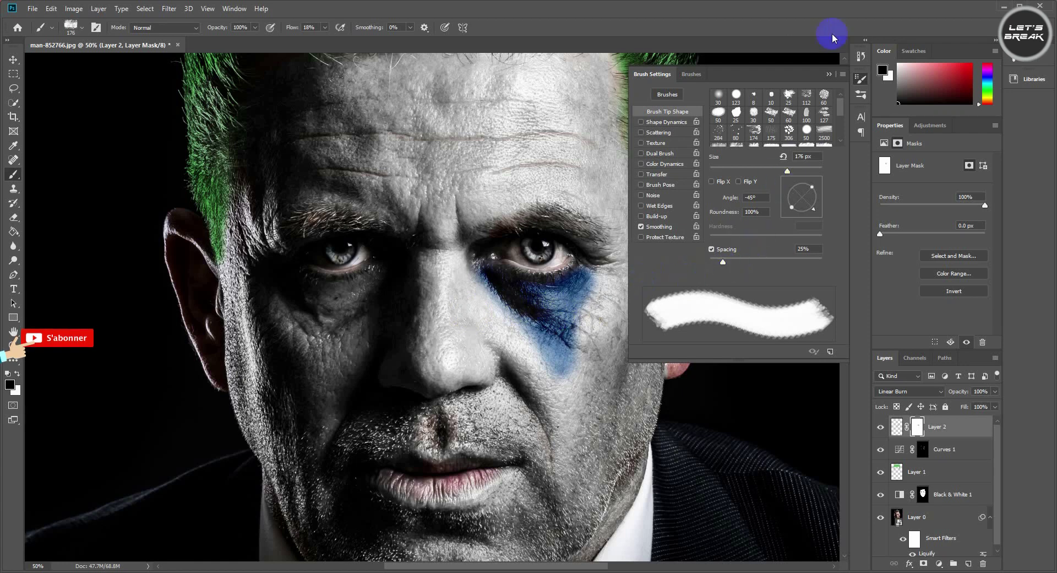
left_click(828, 73)
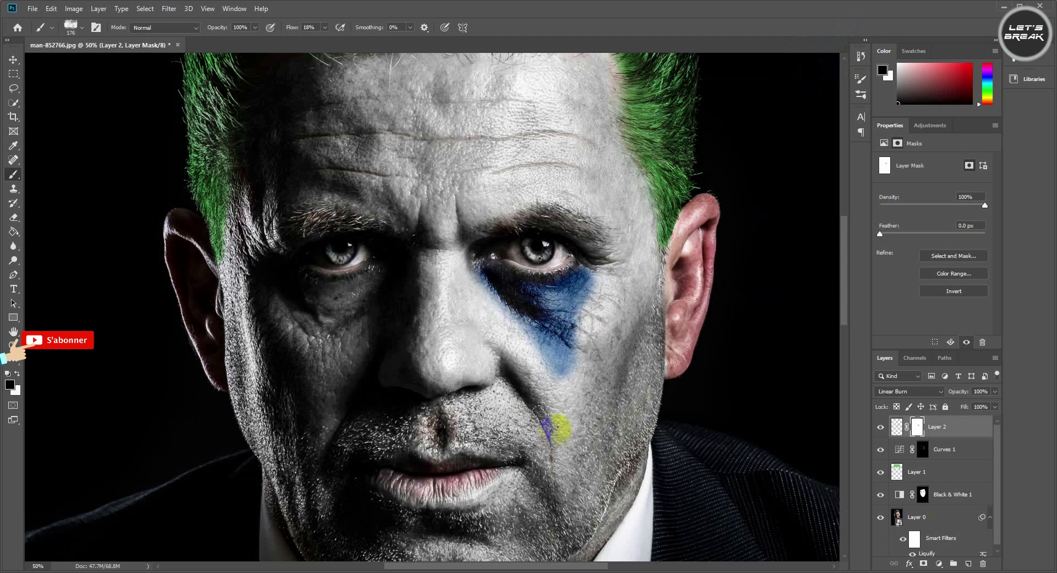
left_click(895, 433)
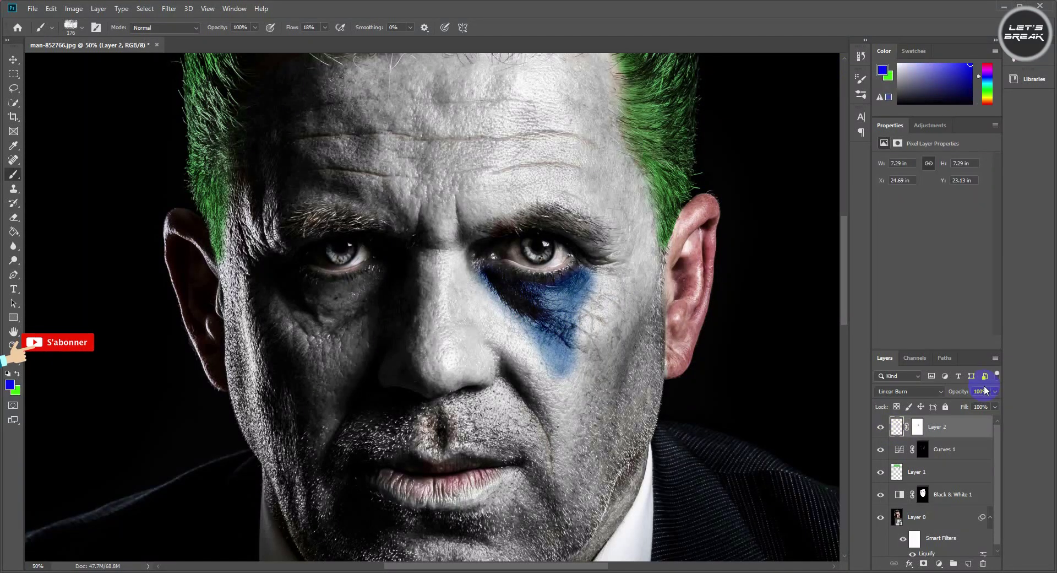
Step: Duplicate the blue eye-paint layer and move the copy under the other eye
key("ctrl+j")
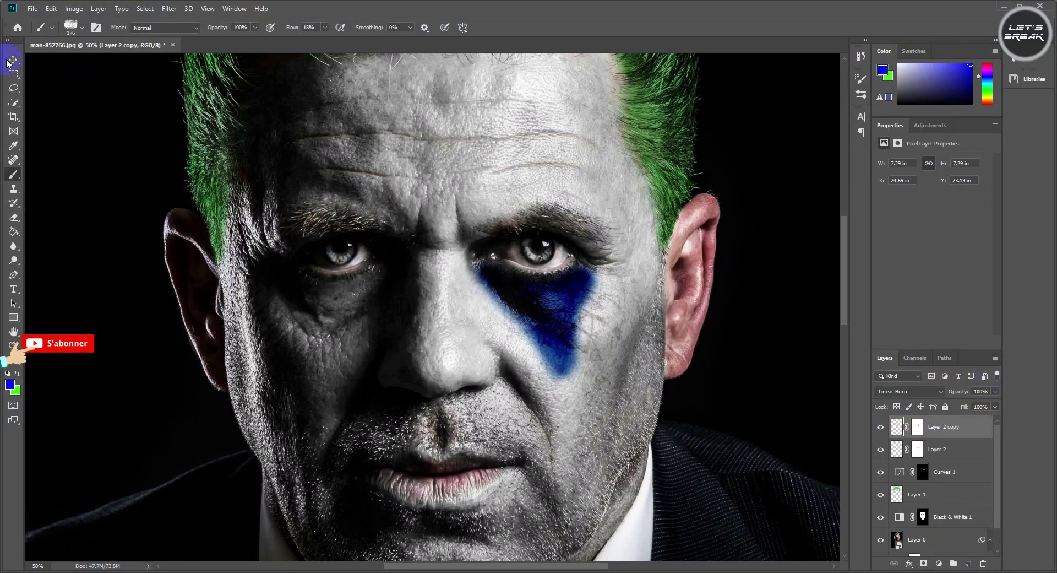
left_click(9, 61)
left_click_drag(543, 296, 338, 300)
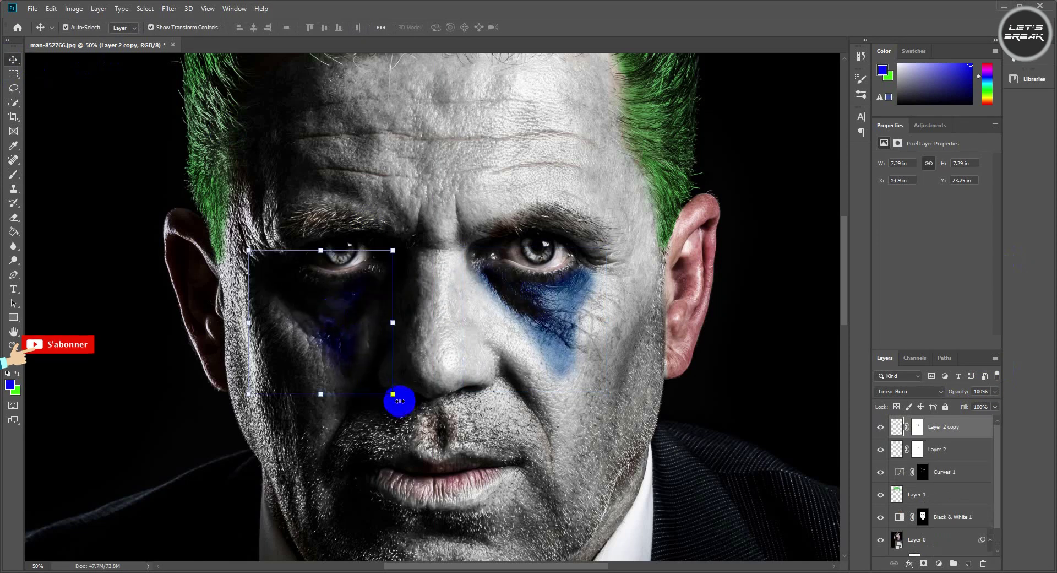
right_click(355, 319)
left_click(389, 245)
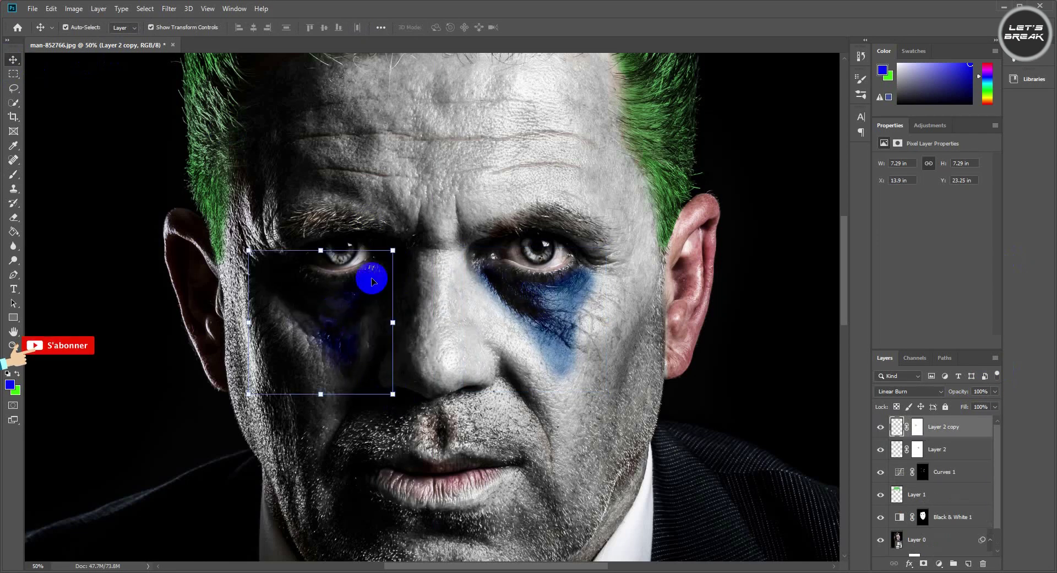
Step: Flip the copied paint vertically and horizontally and position it under the left eye
key("ctrl+t")
right_click(372, 281)
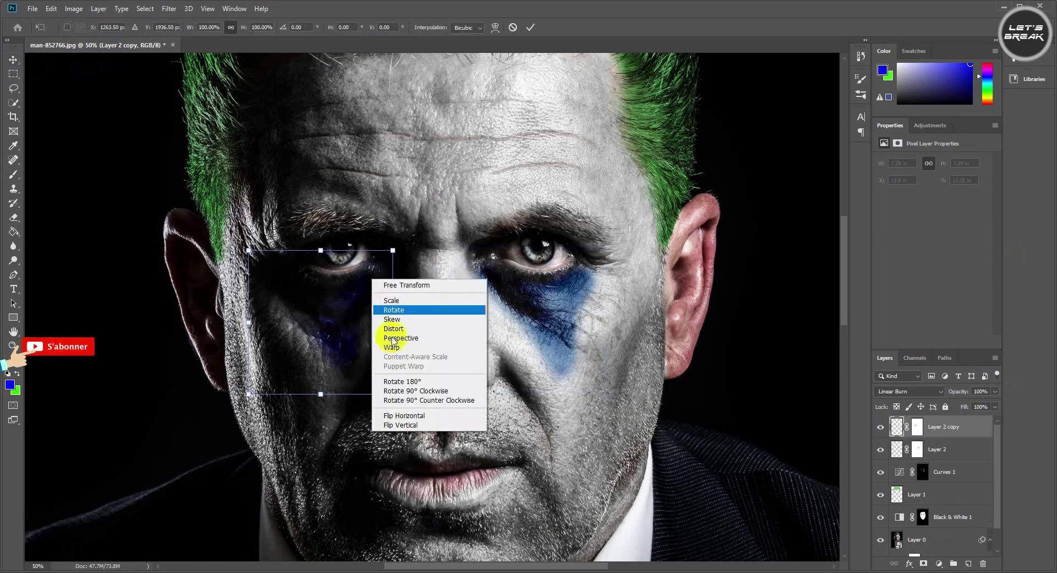
left_click(401, 425)
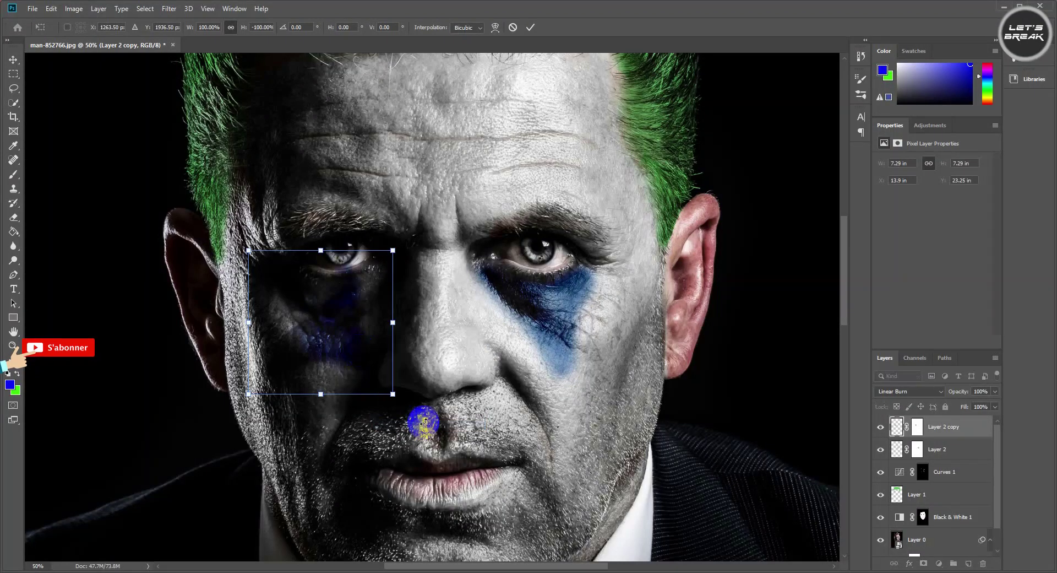
right_click(344, 326)
left_click(392, 461)
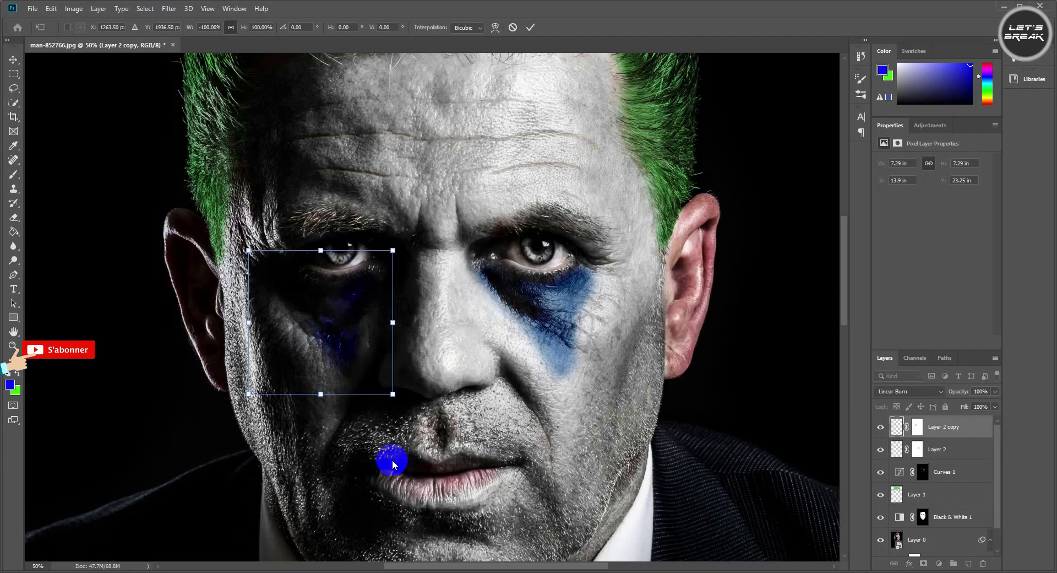
left_click_drag(315, 325, 337, 317)
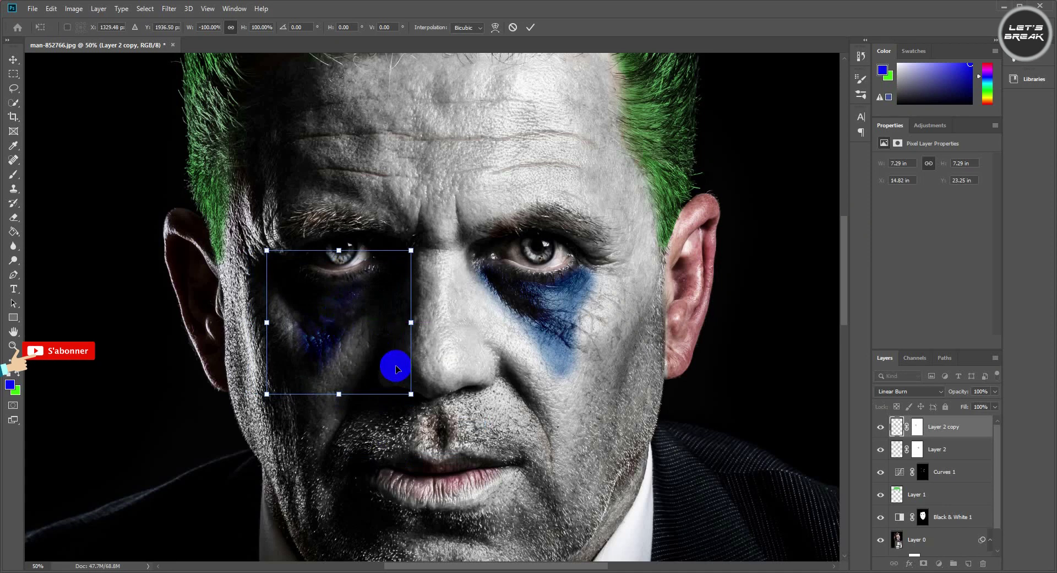
Step: Warp the mirrored paint's corners to fit the left eye and commit the transform
right_click(376, 335)
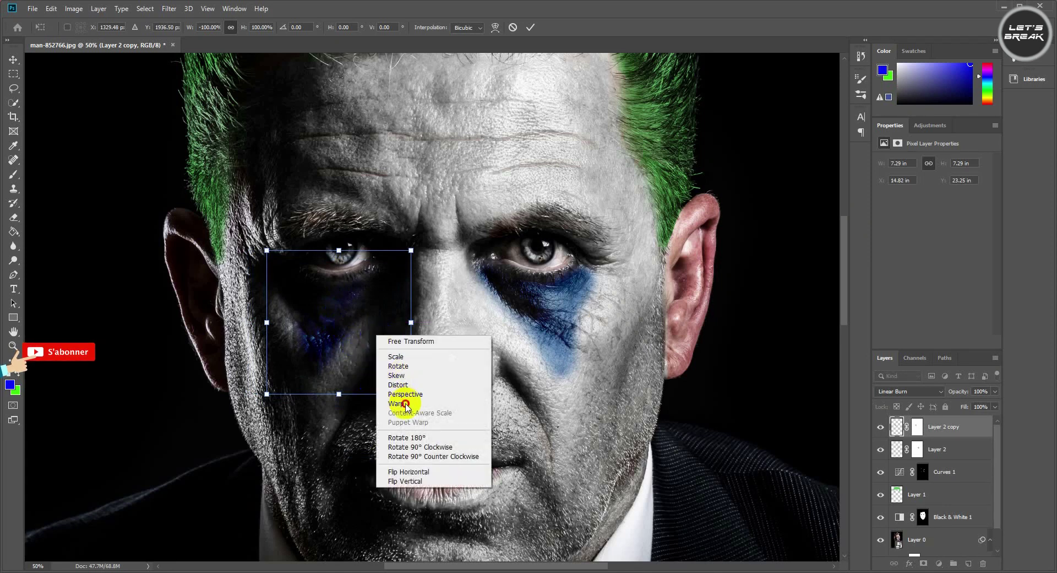
left_click(397, 403)
mouse_move(268, 393)
left_mouse_down()
mouse_move(271, 372)
mouse_move(278, 378)
left_mouse_up()
left_click_drag(412, 394, 396, 370)
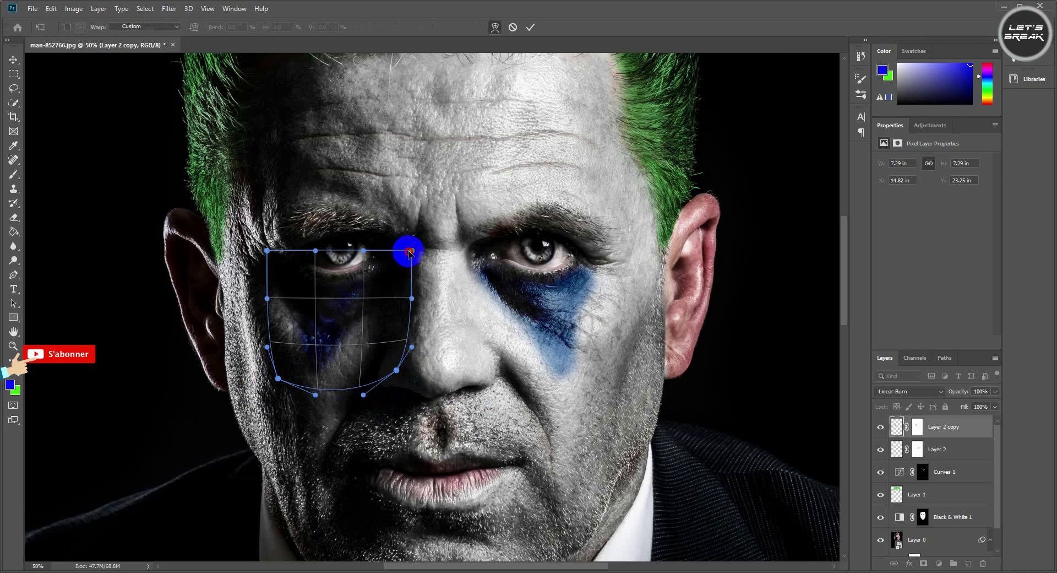
left_click_drag(409, 252, 396, 249)
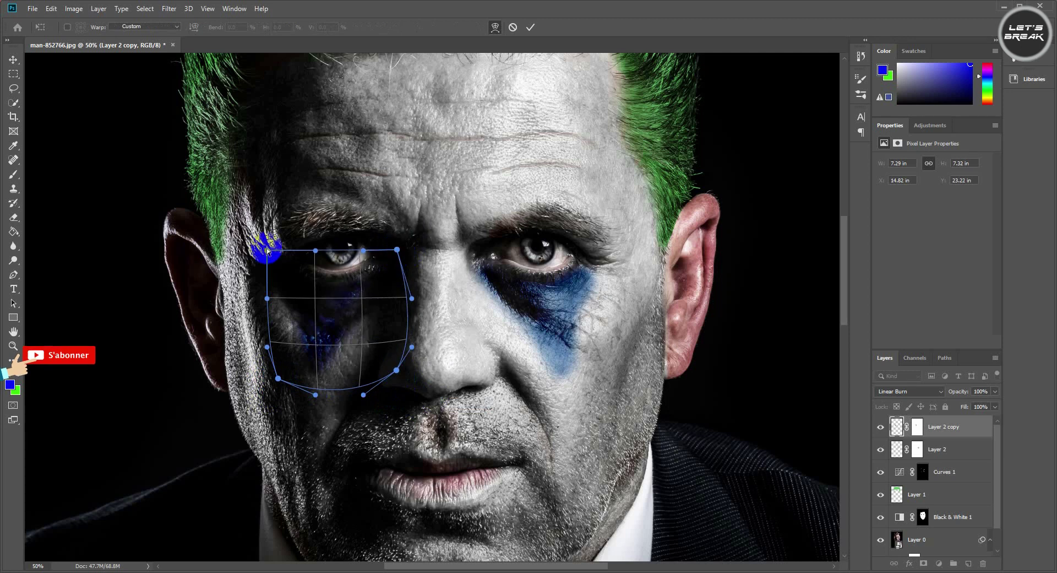
left_click(530, 27)
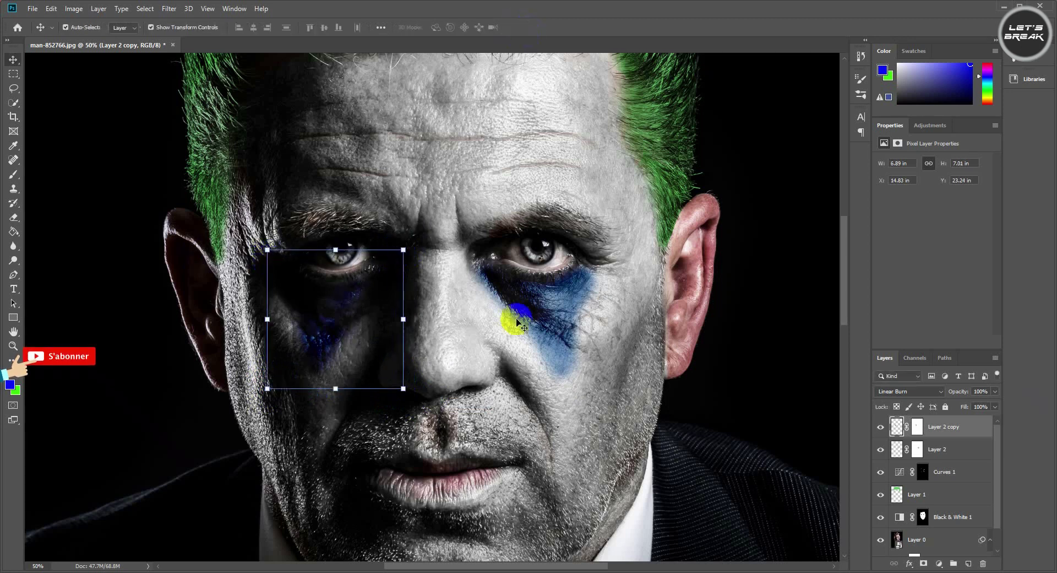
Step: Reselect Layer 2, the original eye-paint layer, after updating the side note
left_click(612, 362)
left_click(896, 449)
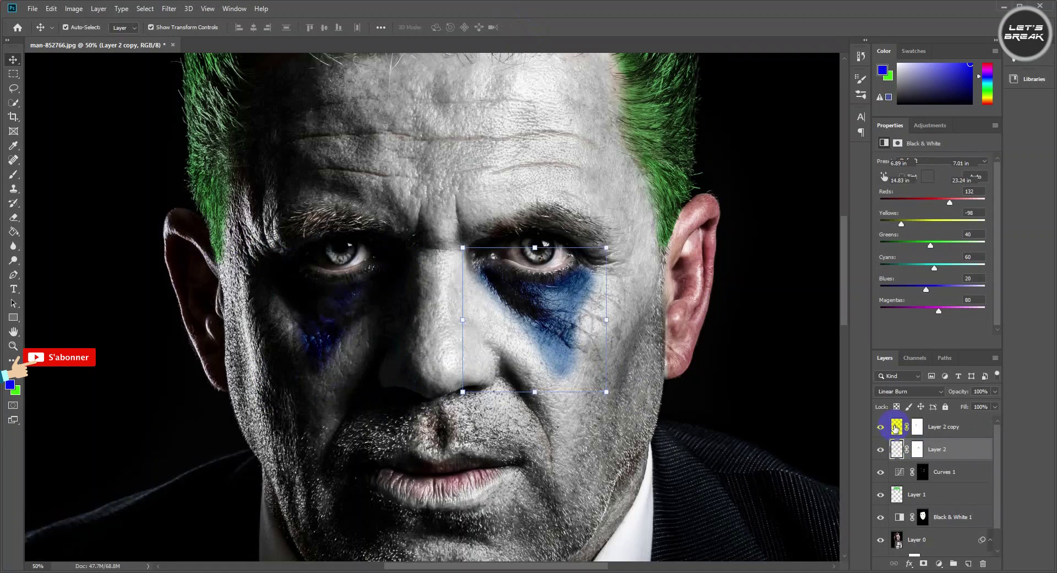
left_click(896, 428)
key("BackSpace")
type("j")
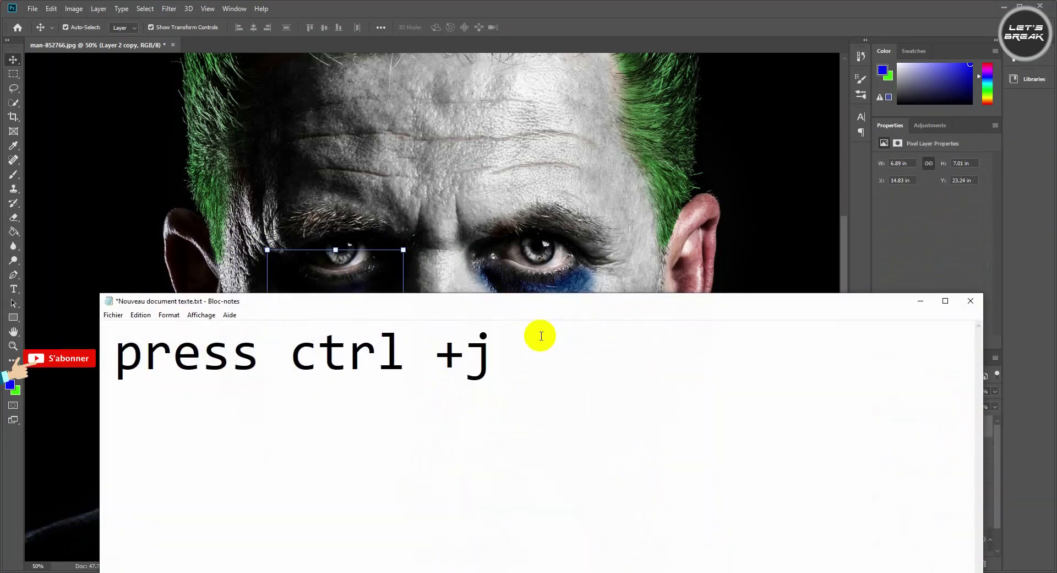
left_click(920, 301)
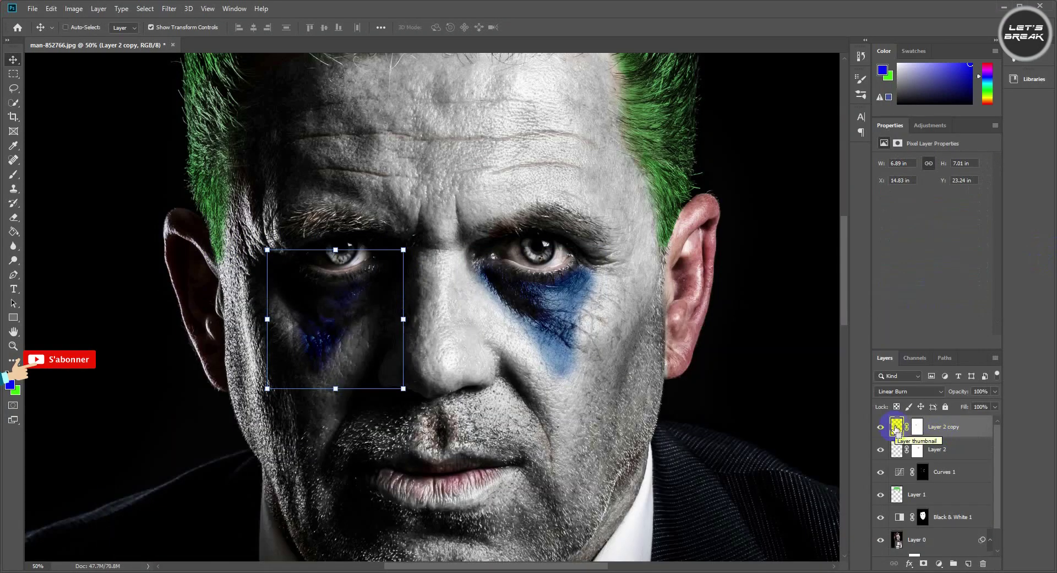
left_click(884, 441, "ctrl")
Step: Duplicate Layer 2, flip the copy vertically, move it onto the forehead and rotate it slightly
key("ctrl+j")
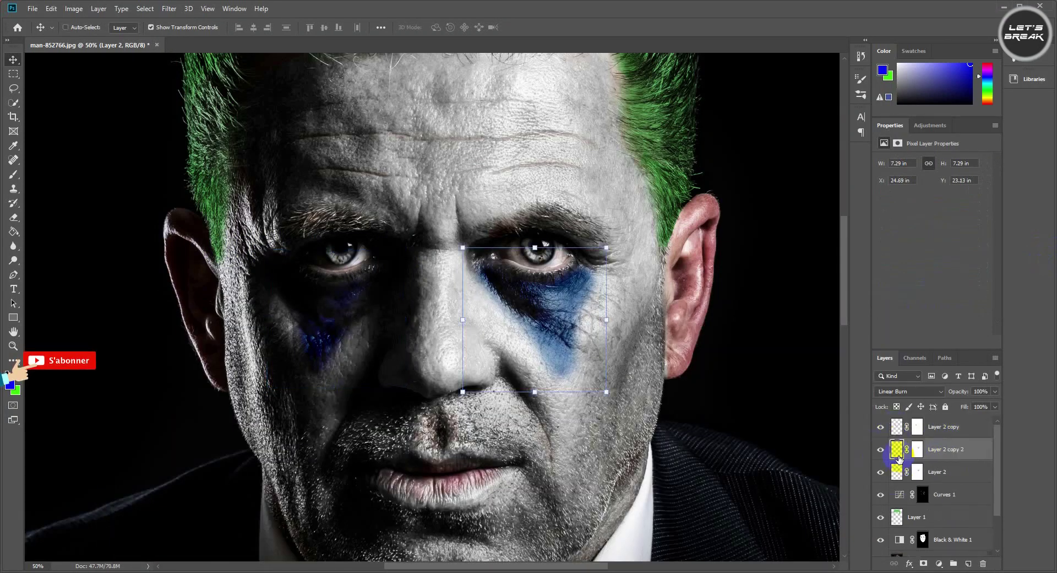
right_click(529, 312)
left_click(528, 308)
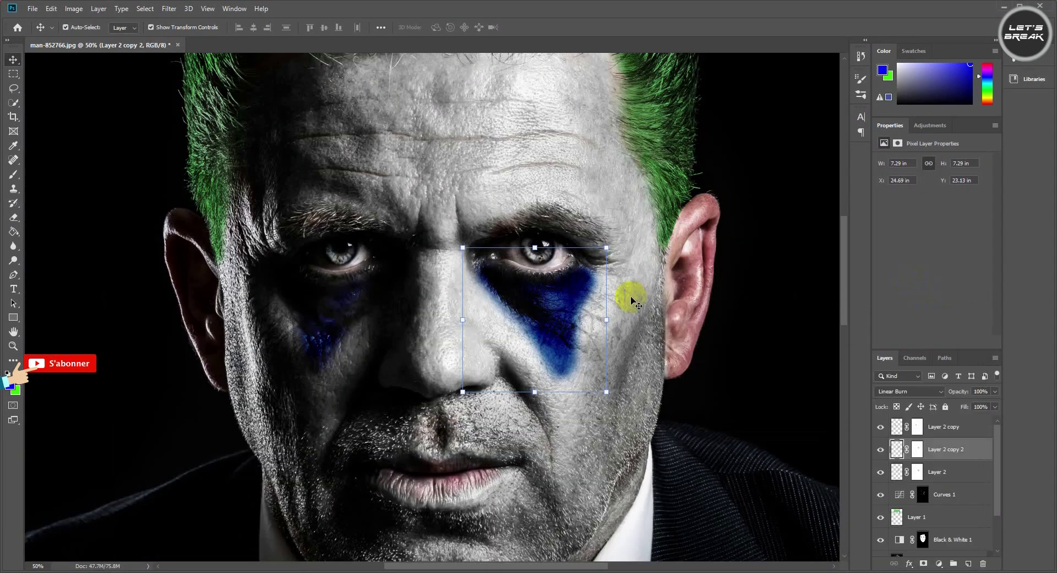
left_click(568, 298)
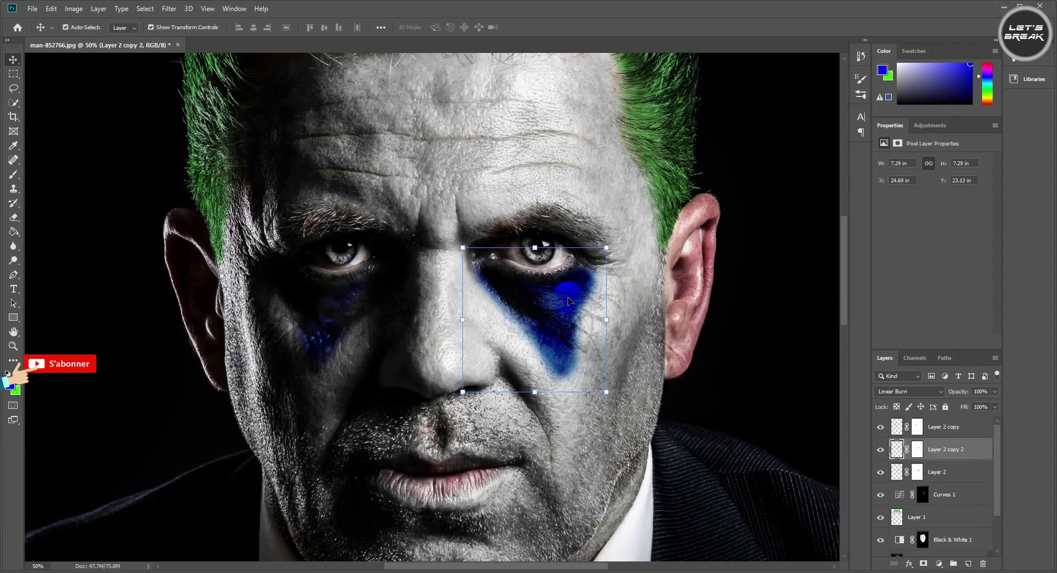
right_click(568, 297)
left_click(602, 446)
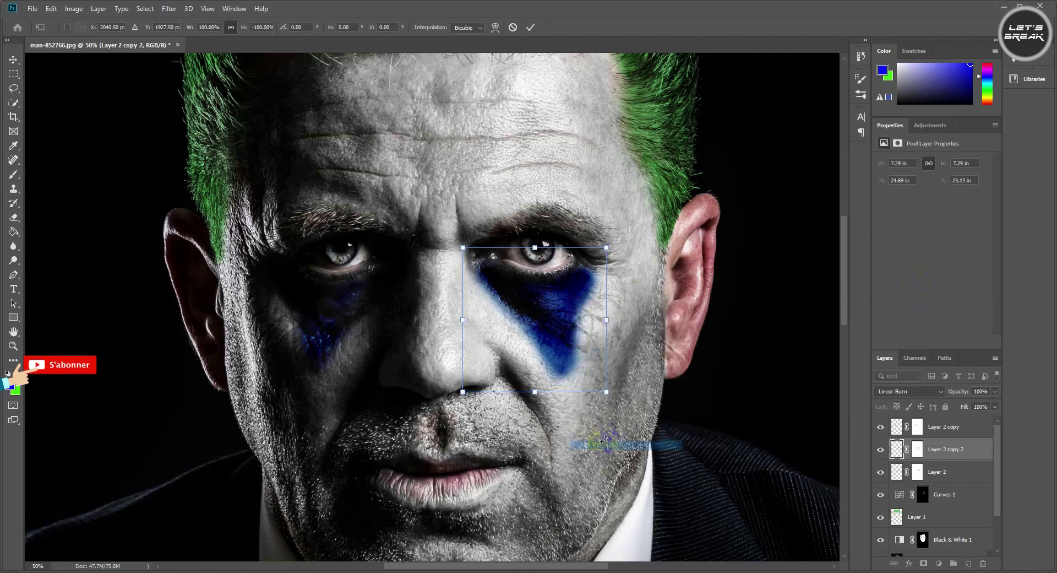
left_click_drag(529, 352, 534, 194)
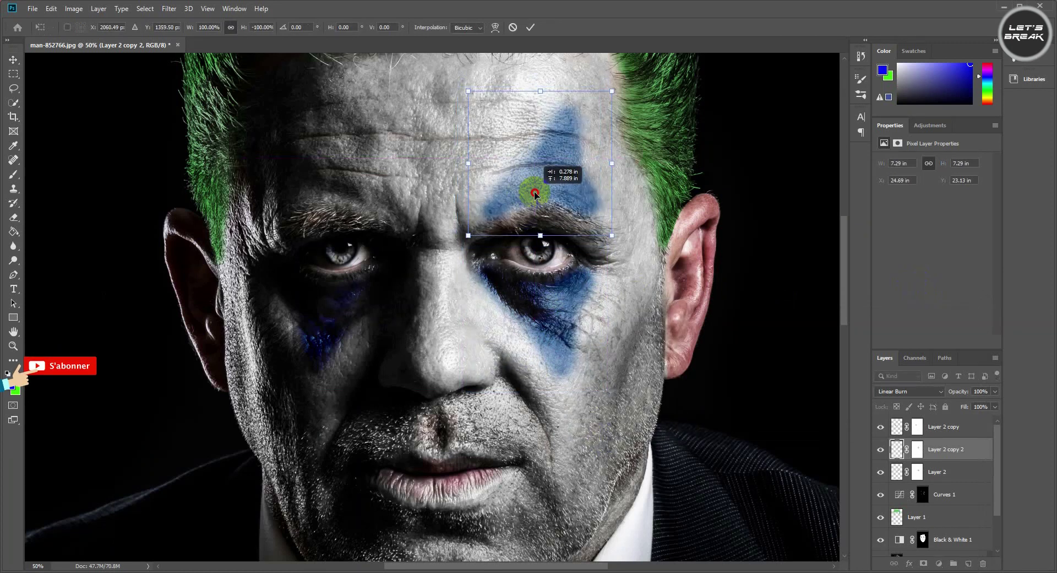
left_click_drag(579, 119, 573, 119)
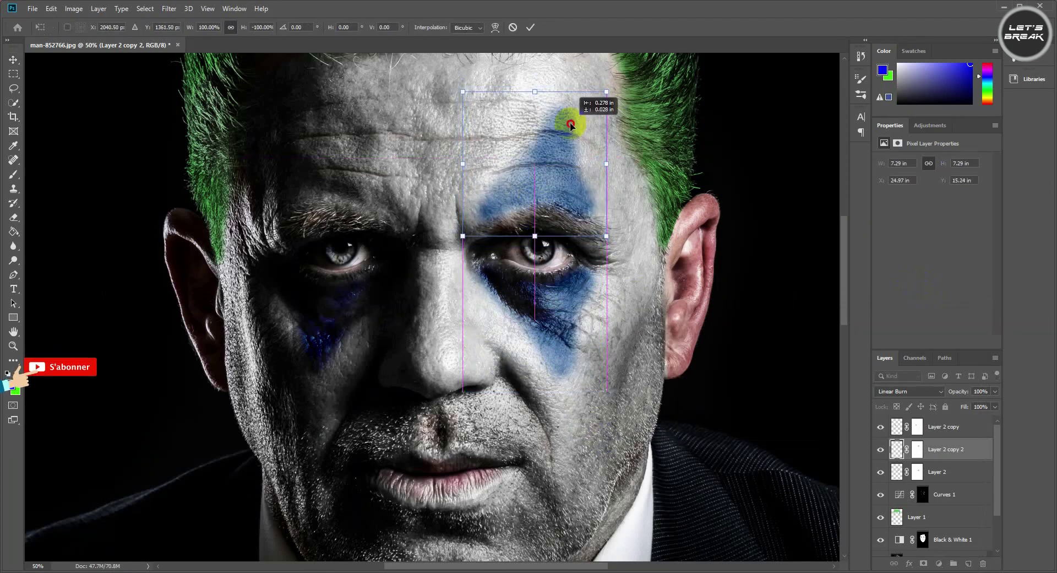
left_click_drag(616, 83, 602, 96)
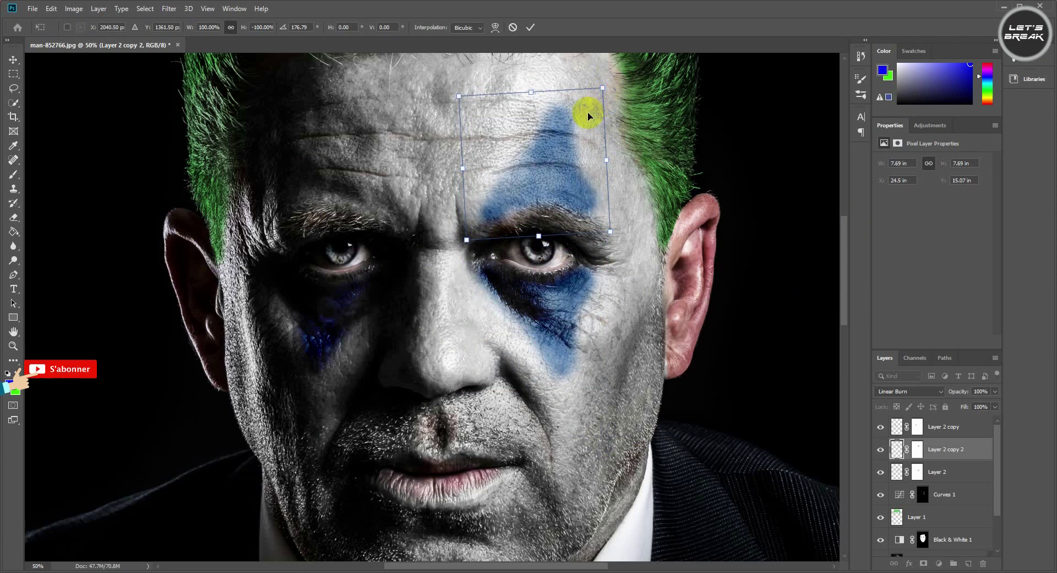
Step: Warp the forehead triangle's corners to fit above the eye and commit
right_click(556, 123)
left_click(574, 190)
left_click_drag(601, 88, 600, 107)
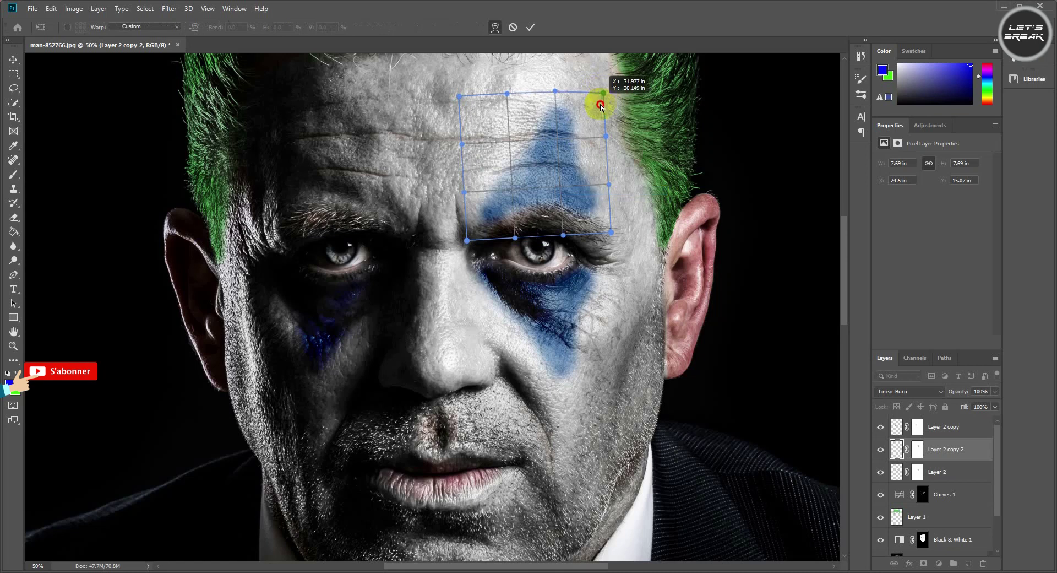
left_click_drag(609, 238, 613, 231)
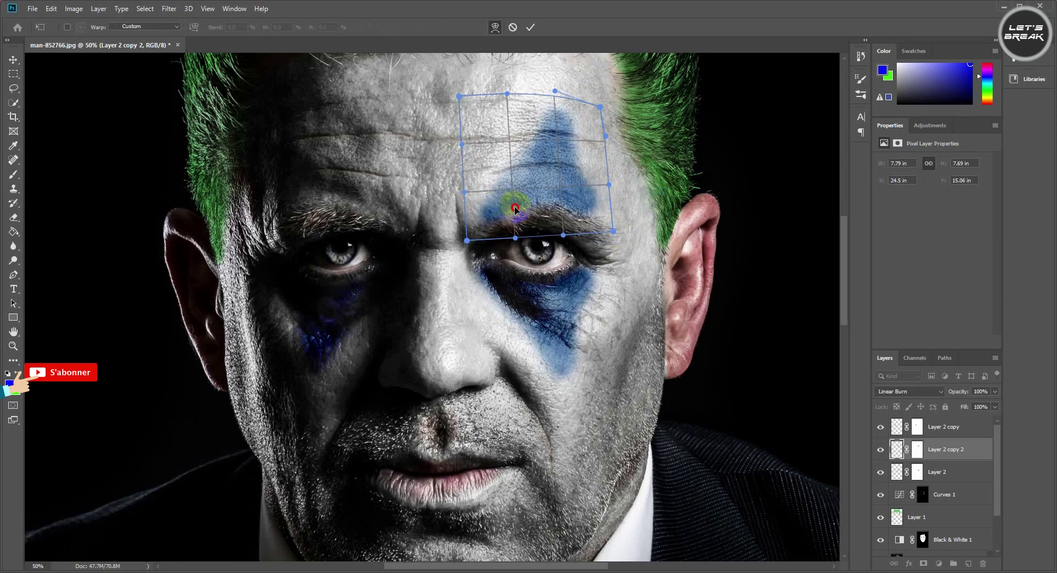
left_click_drag(503, 201, 500, 205)
left_click_drag(598, 110, 599, 113)
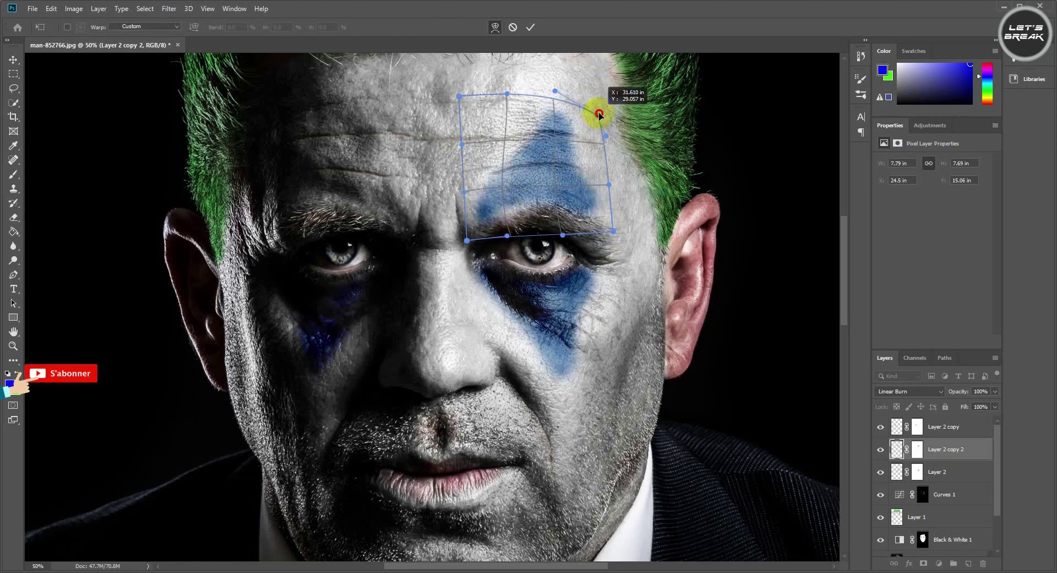
left_click_drag(613, 229, 609, 225)
left_click_drag(521, 199, 524, 201)
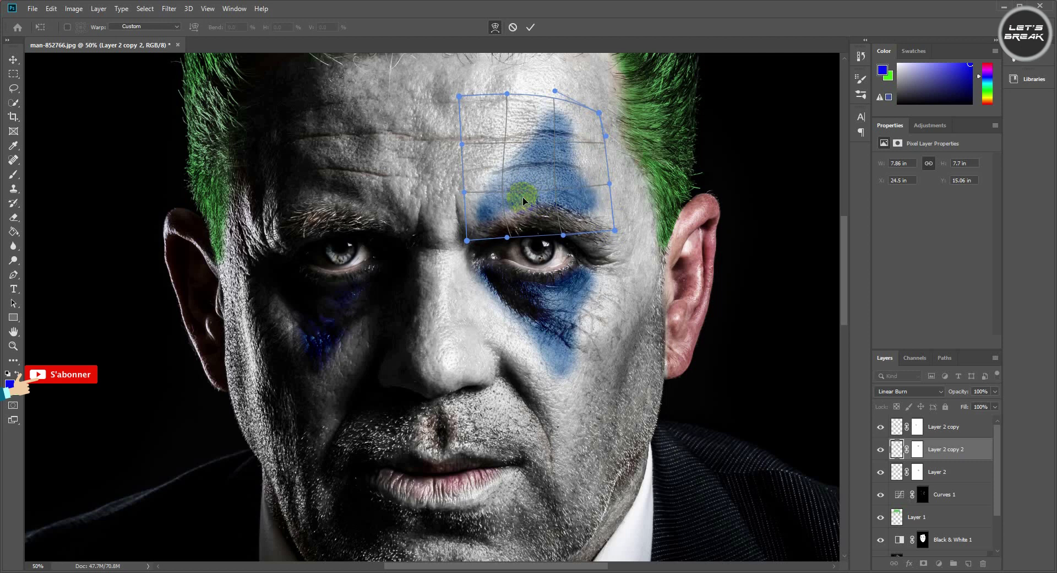
left_click(530, 28)
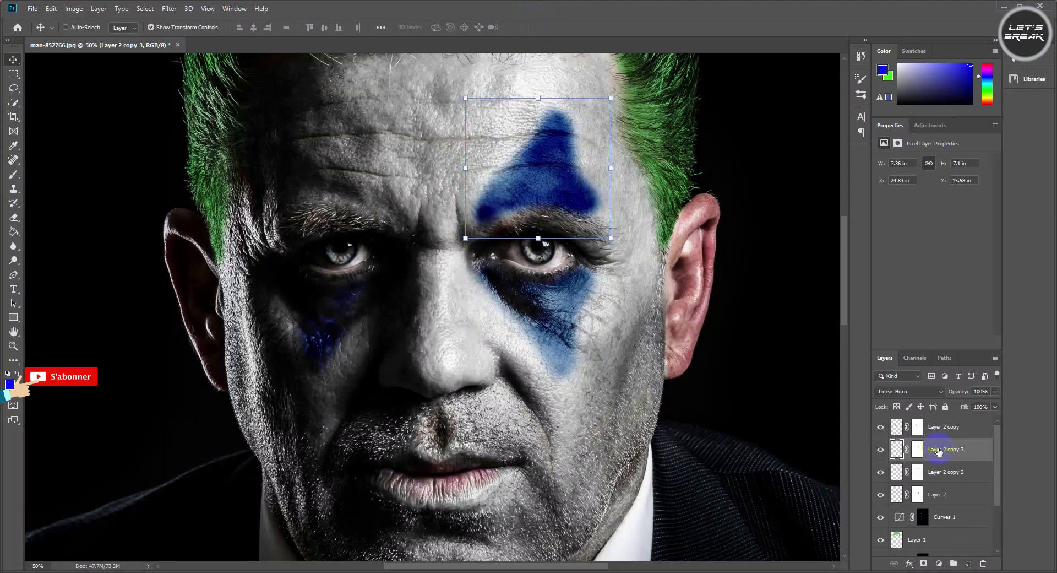
Step: Copy the forehead paint over the left eyebrow and mirror it horizontally
left_click_drag(543, 183, 339, 173)
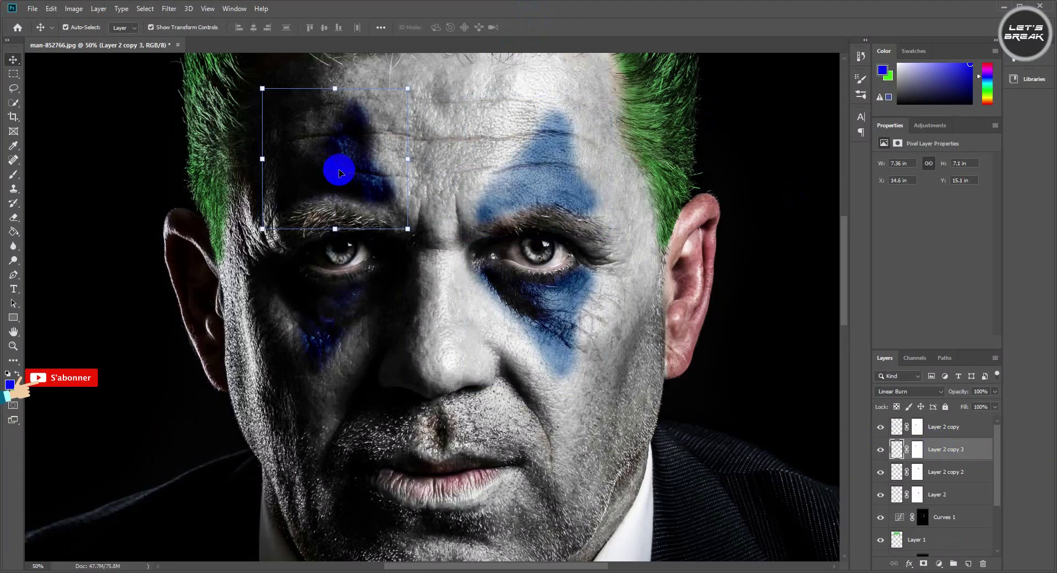
right_click(340, 173)
key("Escape")
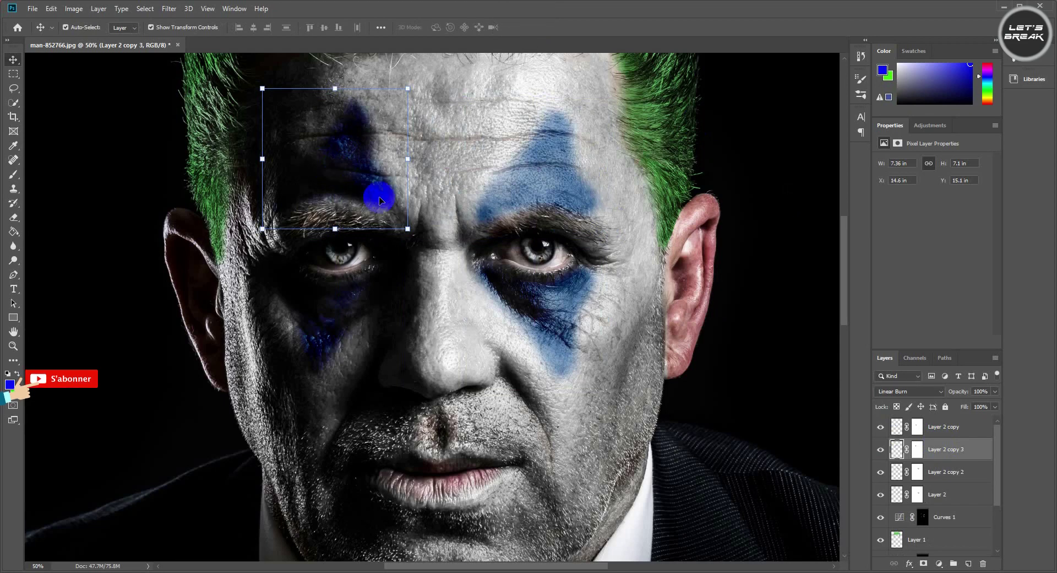
key("ctrl+t")
right_click(366, 173)
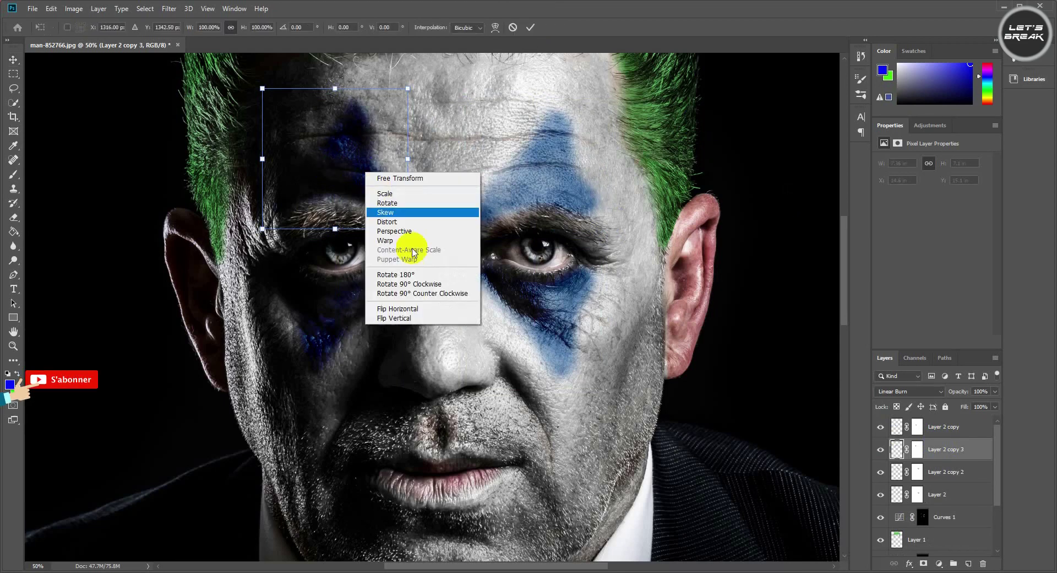
left_click(410, 319)
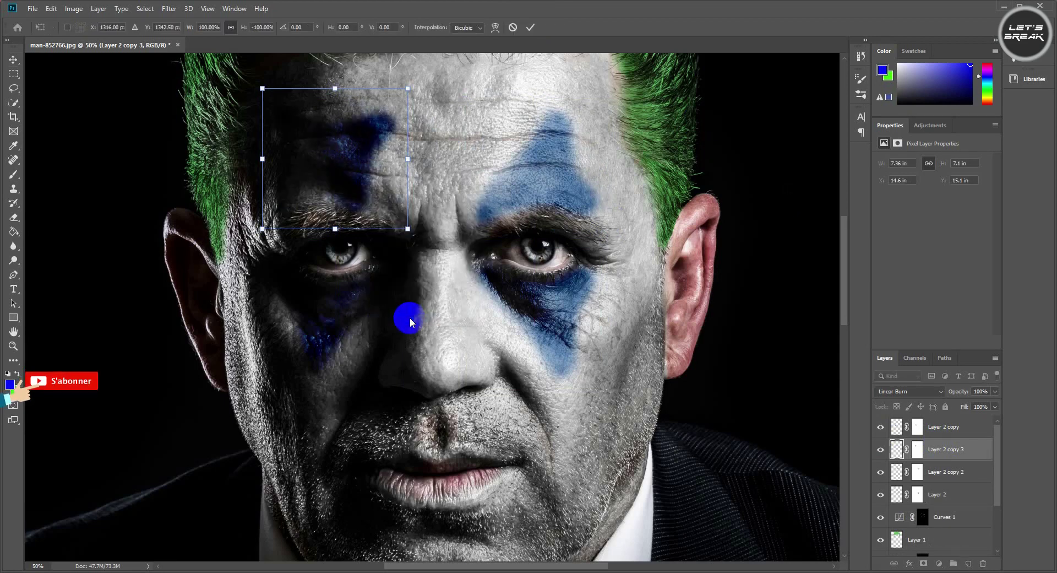
key("ctrl+z")
right_click(352, 201)
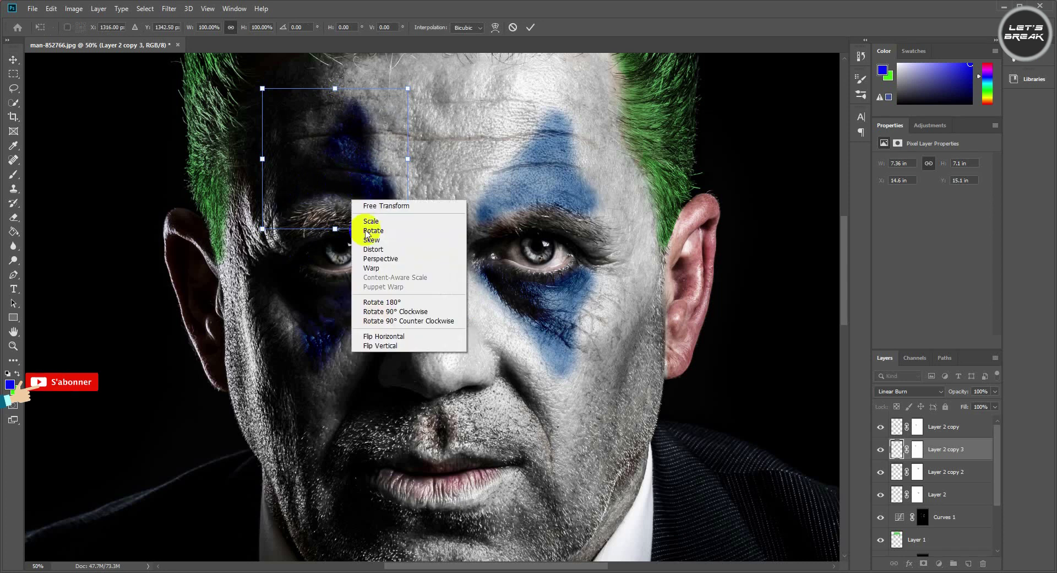
left_click(385, 336)
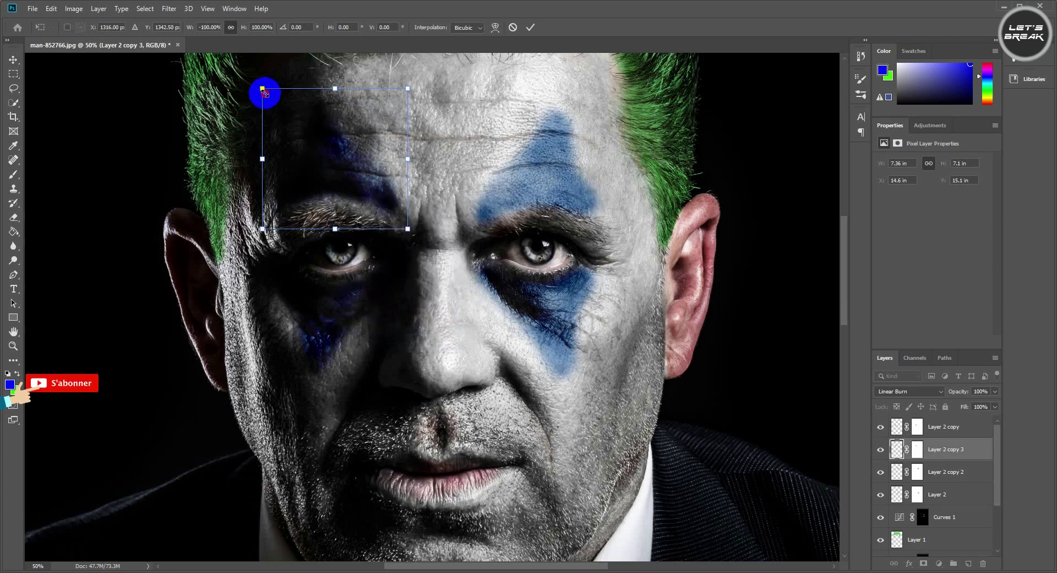
Step: Scale the left forehead patch to 82% and rotate it -1.5°
left_click_drag(262, 88, 274, 102)
left_click_drag(407, 164, 393, 164)
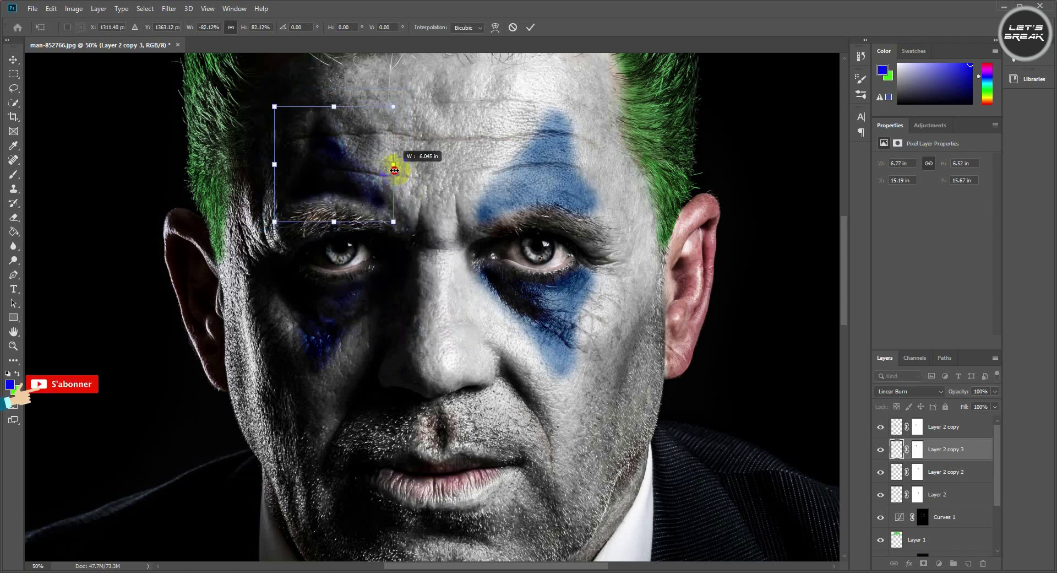
left_click_drag(271, 99, 266, 104)
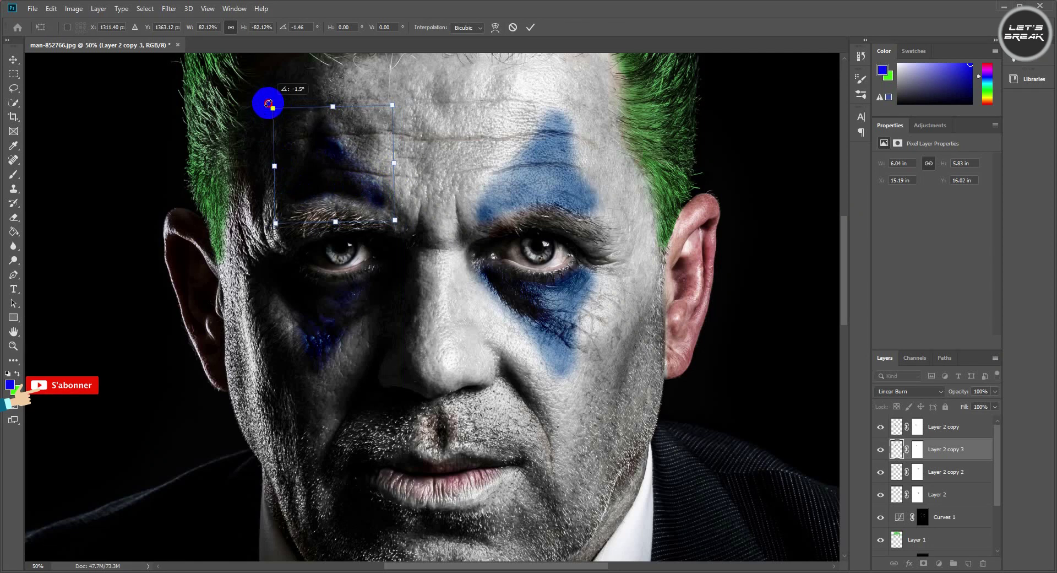
left_click(530, 27)
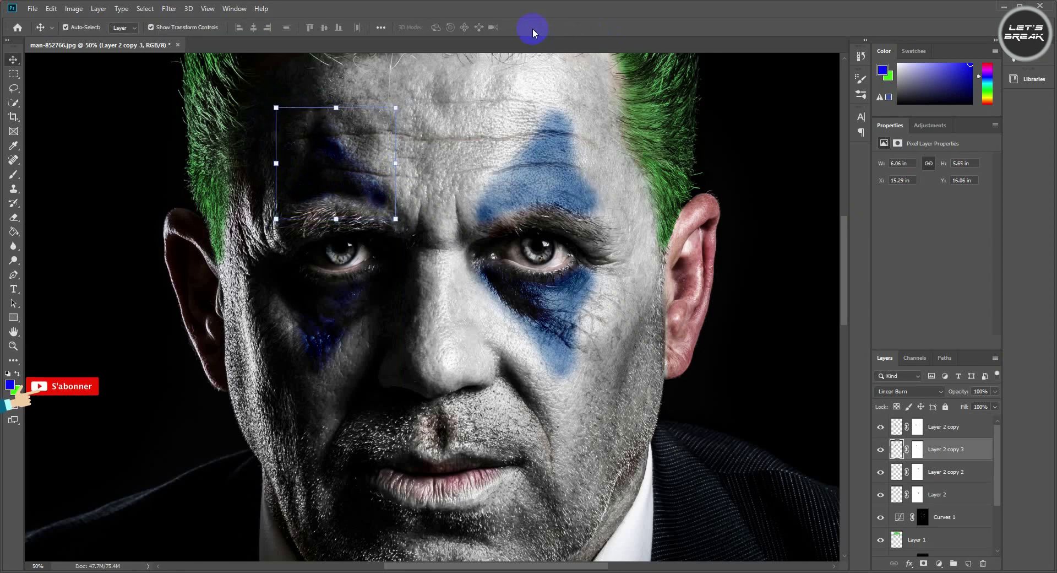
left_click(955, 435)
Step: Select all the Layer 2 blue paint layers and group them into Group 1
left_click(943, 472, "shift")
left_click(943, 494, "shift")
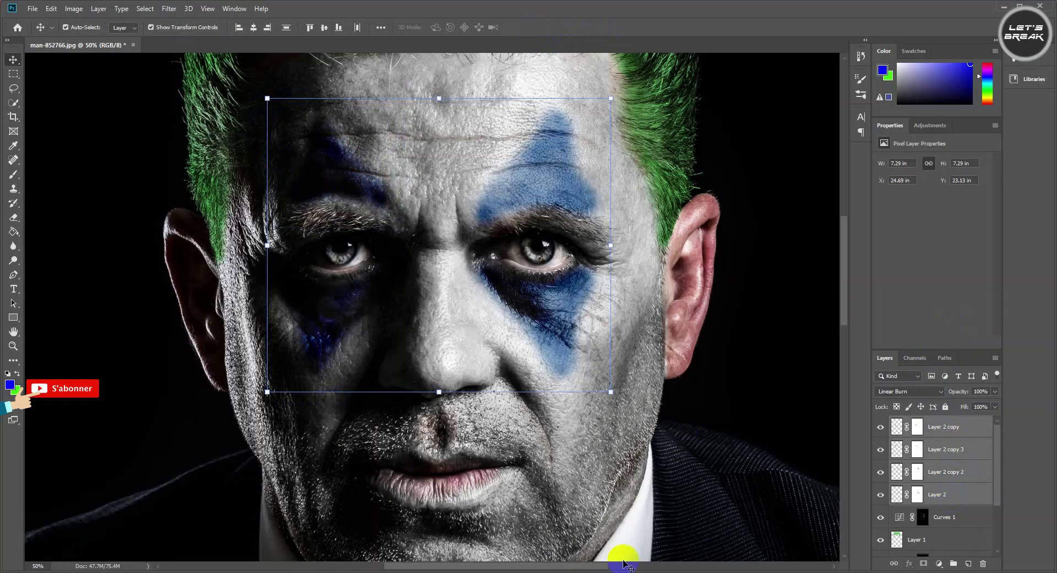
left_click(548, 570)
key("BackSpace")
type("g")
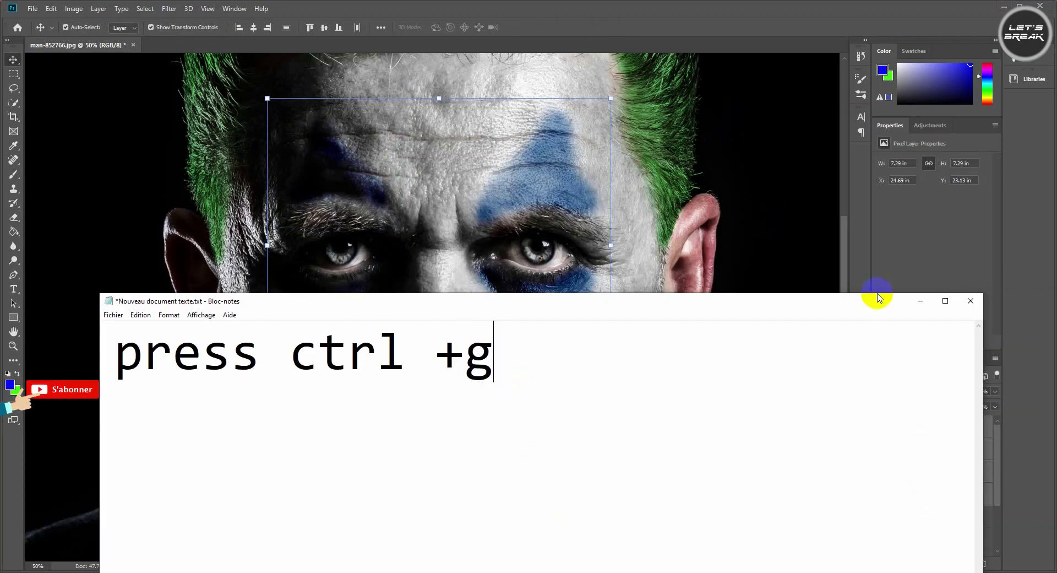
left_click(920, 301)
key("ctrl+g")
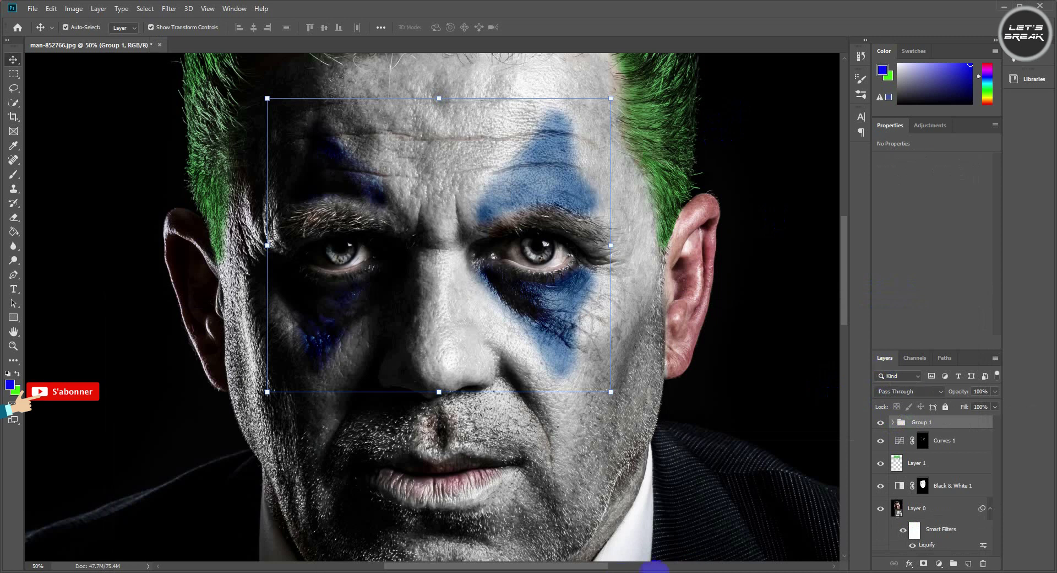
Step: Add a Hue/Saturation layer clipped to Group 1: Hue -8, Saturation -21, Lightness -12
left_click(538, 258)
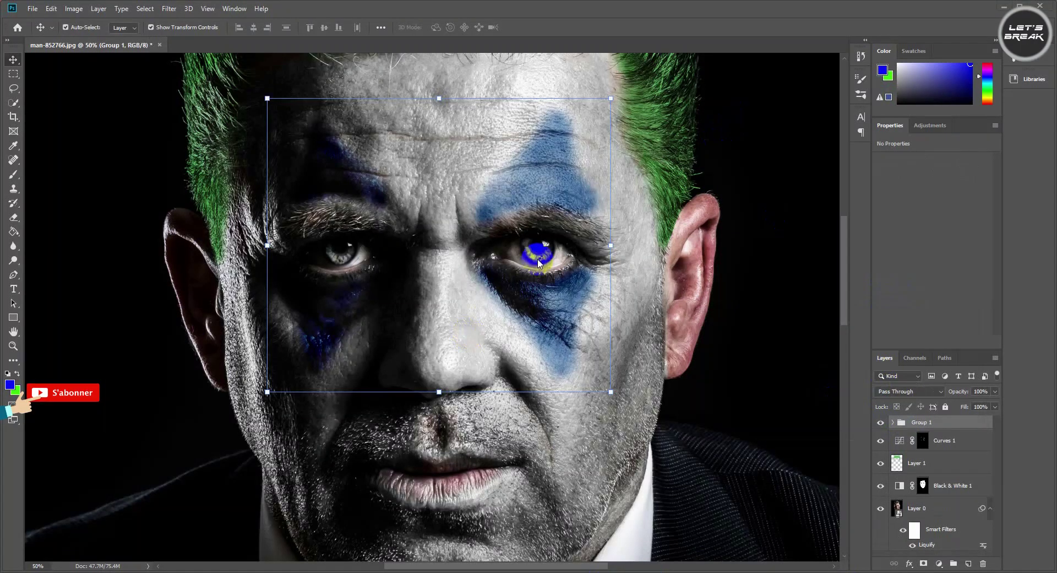
left_click(943, 566)
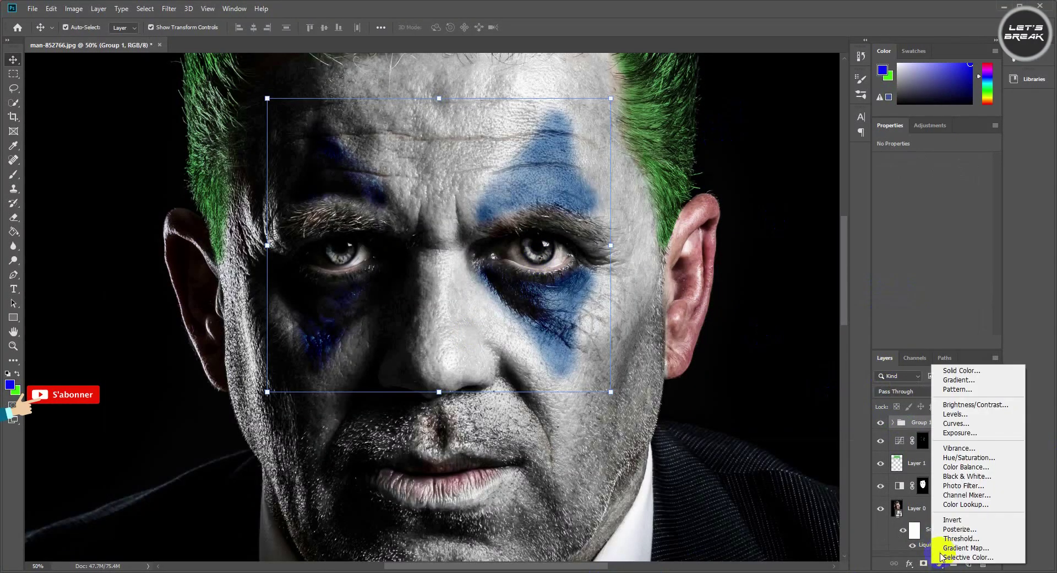
left_click(963, 461)
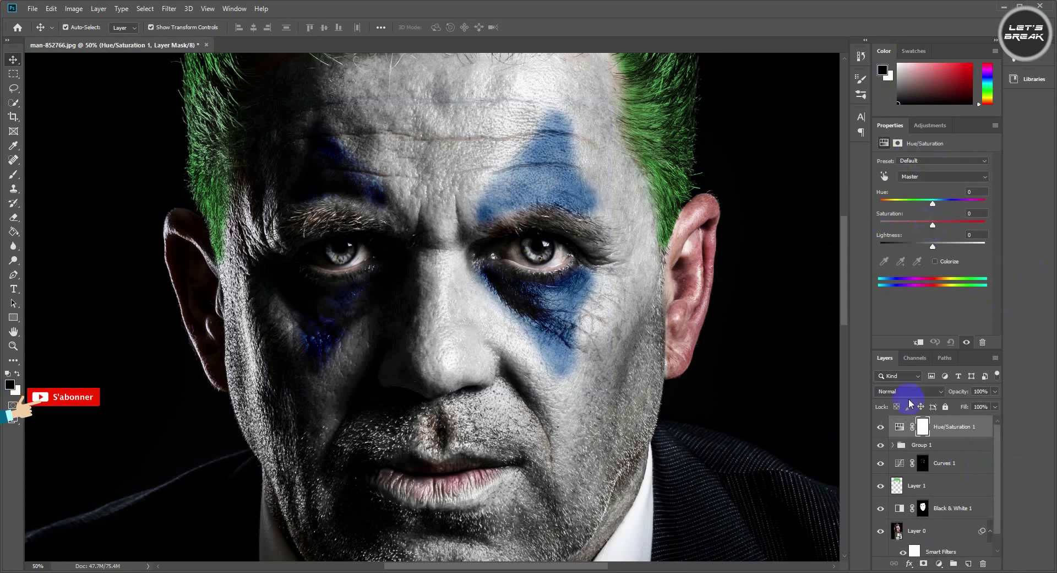
left_click(918, 341)
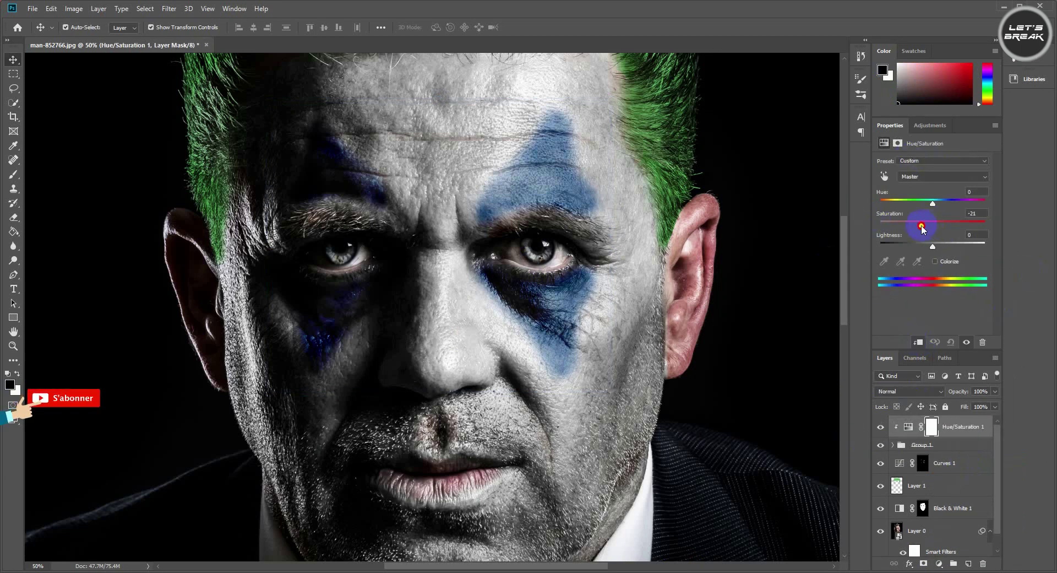
left_click_drag(929, 245, 925, 246)
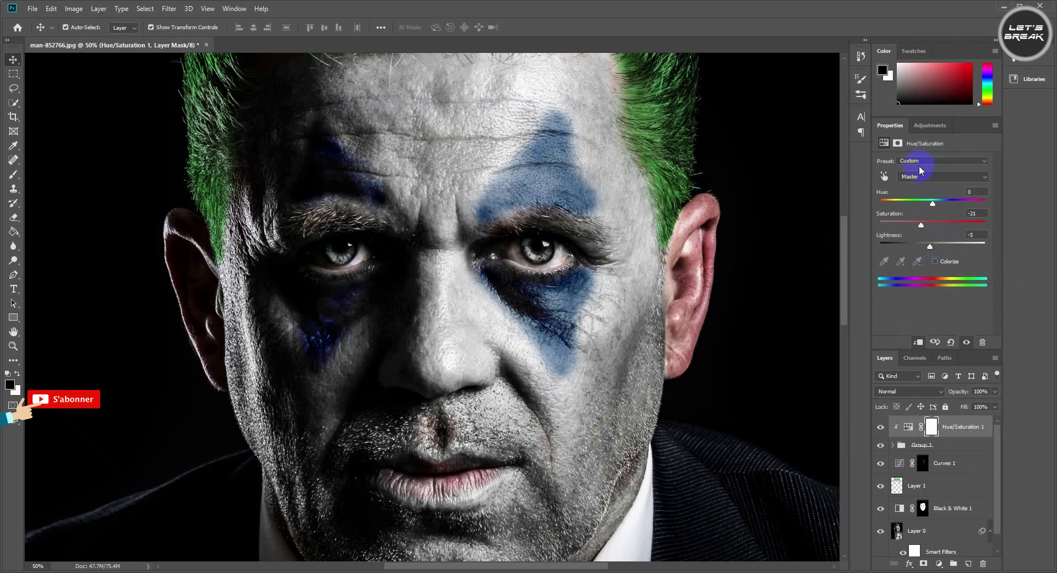
left_click_drag(938, 207, 935, 207)
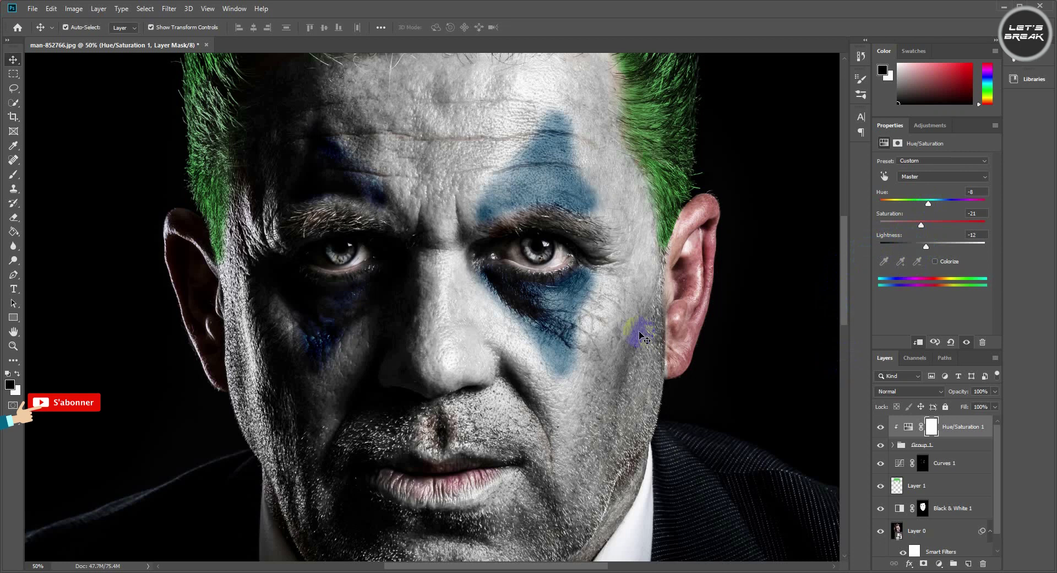
left_click(881, 426)
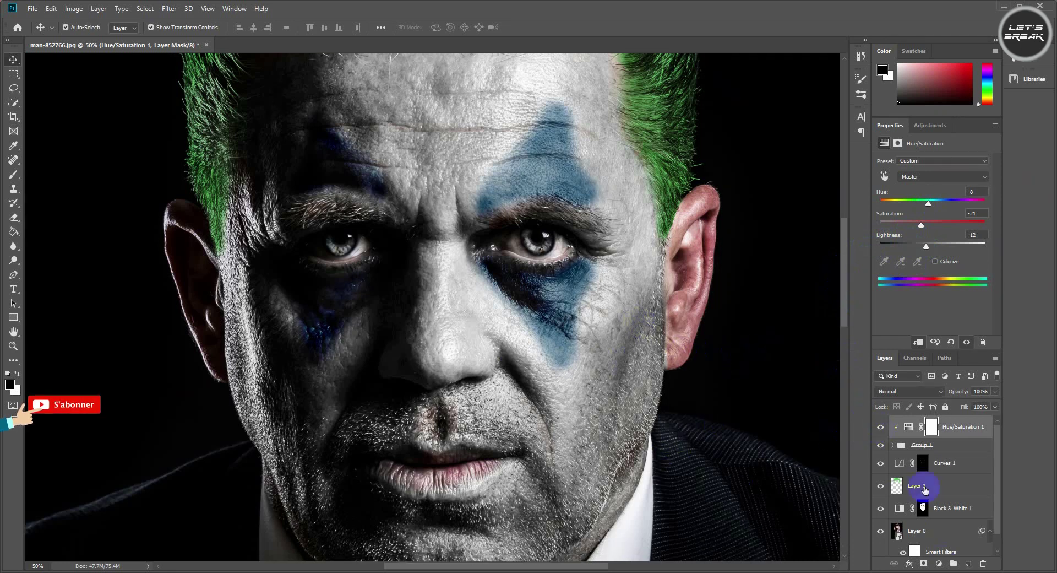
Step: Create new Layer 3 in Linear Burn mode and pick a pinkish red foreground colour
left_click(967, 563)
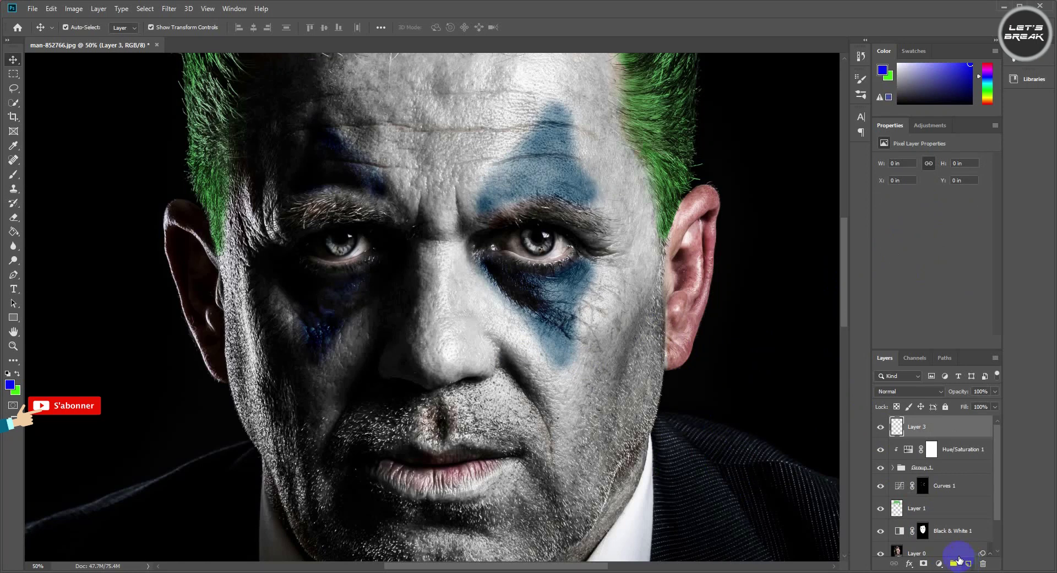
left_click(917, 389)
left_click(901, 354)
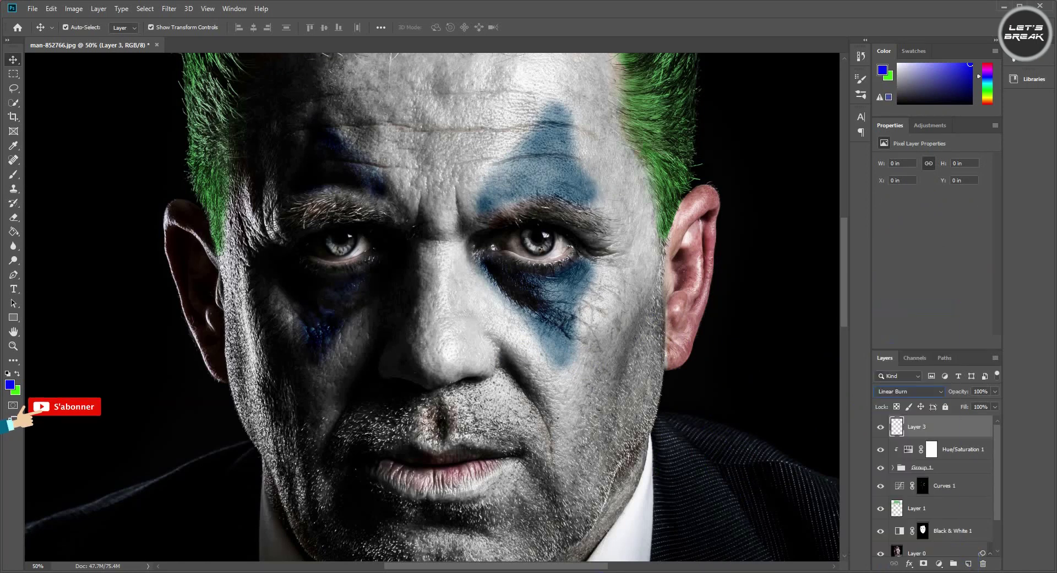
left_click_drag(981, 80, 981, 63)
left_click(951, 72)
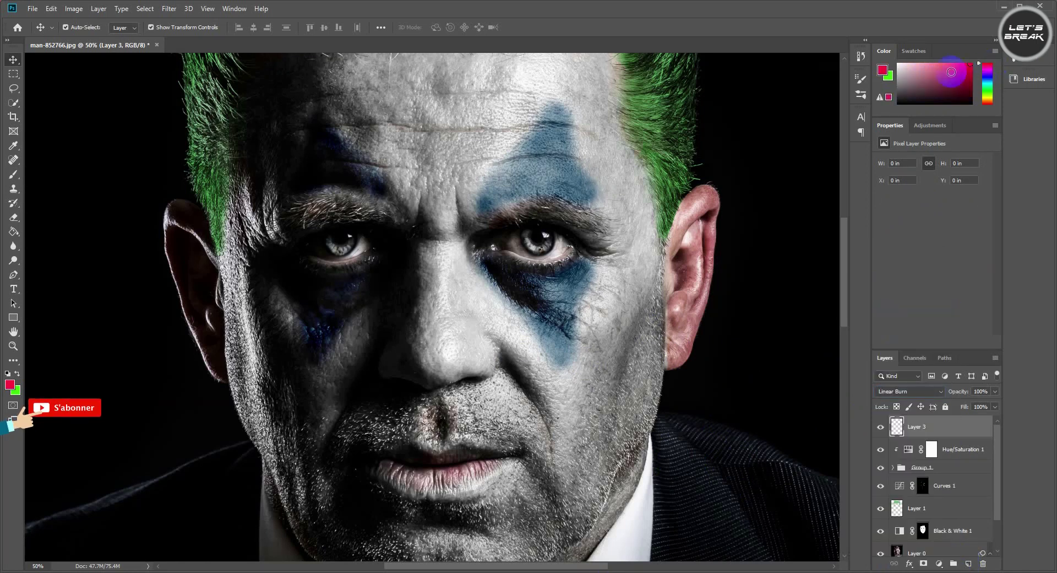
Step: Paint a soft red patch on the nose with a soft round brush at about 39% flow
left_click(14, 175)
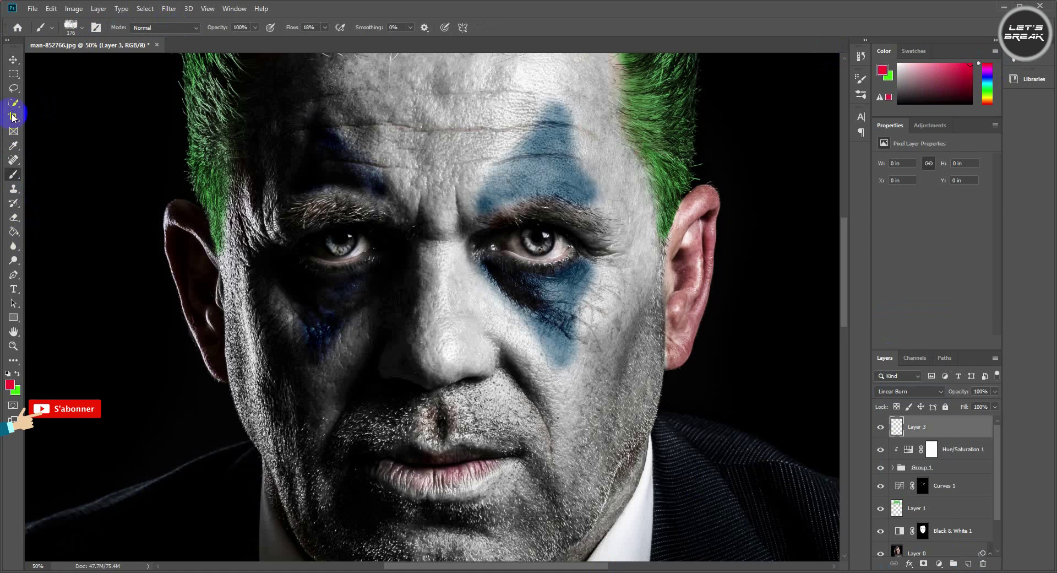
left_click(52, 29)
left_click(83, 28)
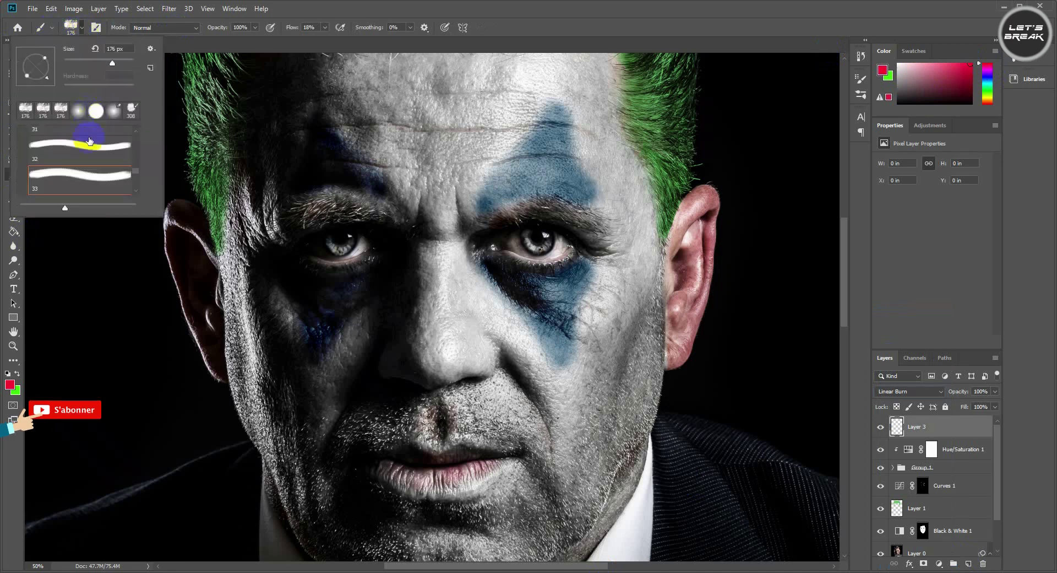
left_click(325, 27)
left_click_drag(323, 44, 336, 44)
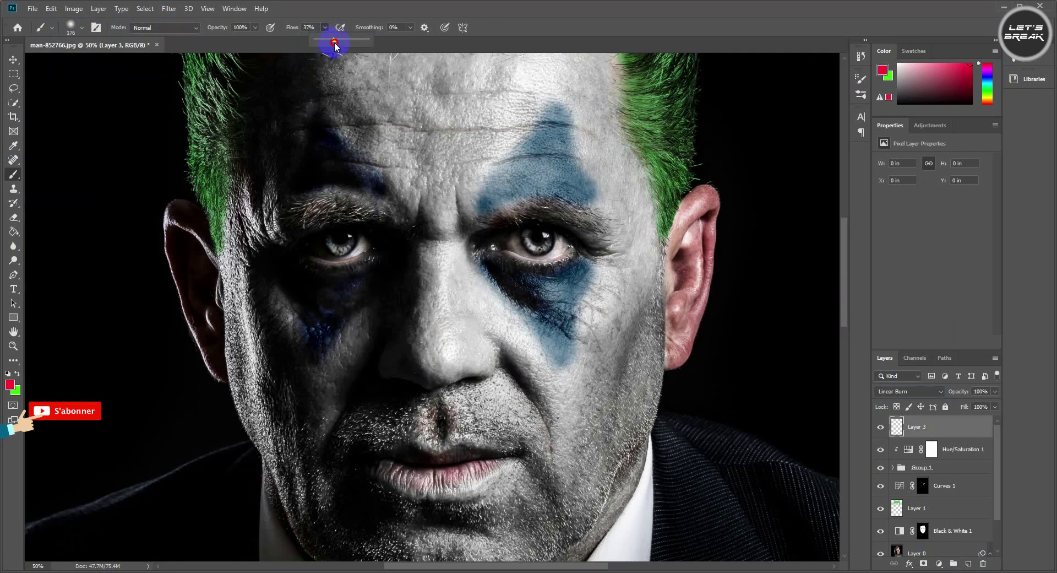
mouse_move(453, 345)
left_mouse_down()
mouse_move(435, 352)
mouse_move(454, 357)
left_mouse_up()
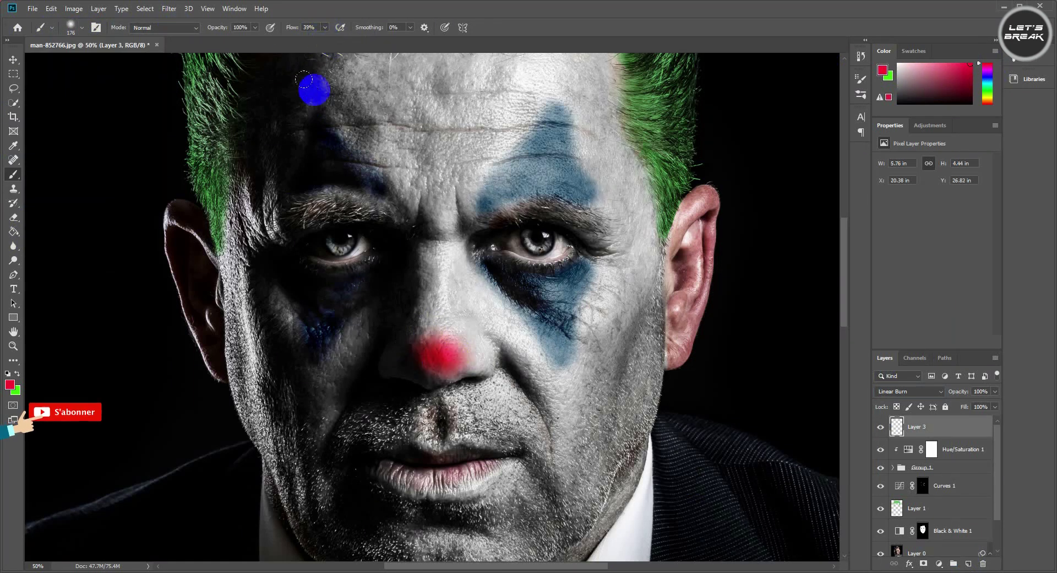
Step: Fill red across the whole nose using 84% flow and a 48 px brush
left_click(325, 26)
left_click_drag(325, 40, 347, 40)
mouse_move(472, 361)
left_mouse_down()
mouse_move(458, 351)
mouse_move(467, 364)
mouse_move(483, 359)
left_mouse_up()
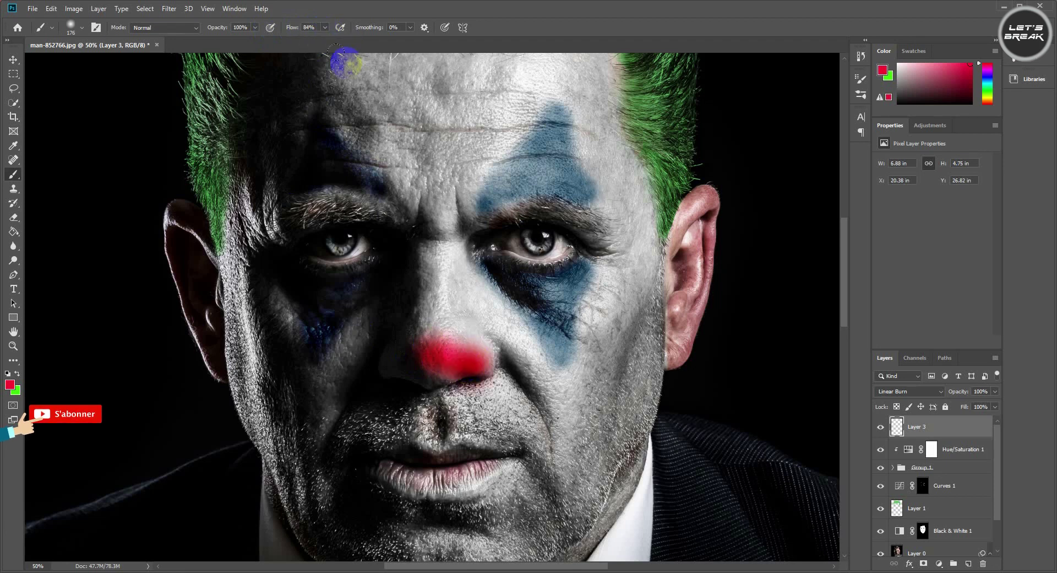
left_click(78, 30)
left_click(461, 420)
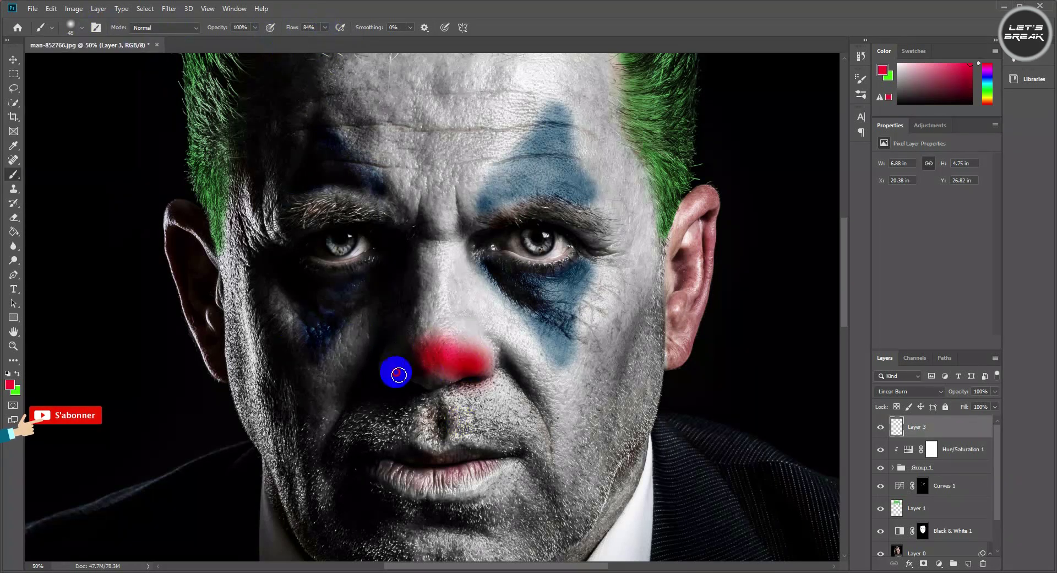
mouse_move(485, 371)
left_mouse_down()
mouse_move(476, 357)
mouse_move(485, 375)
mouse_move(402, 379)
left_mouse_up()
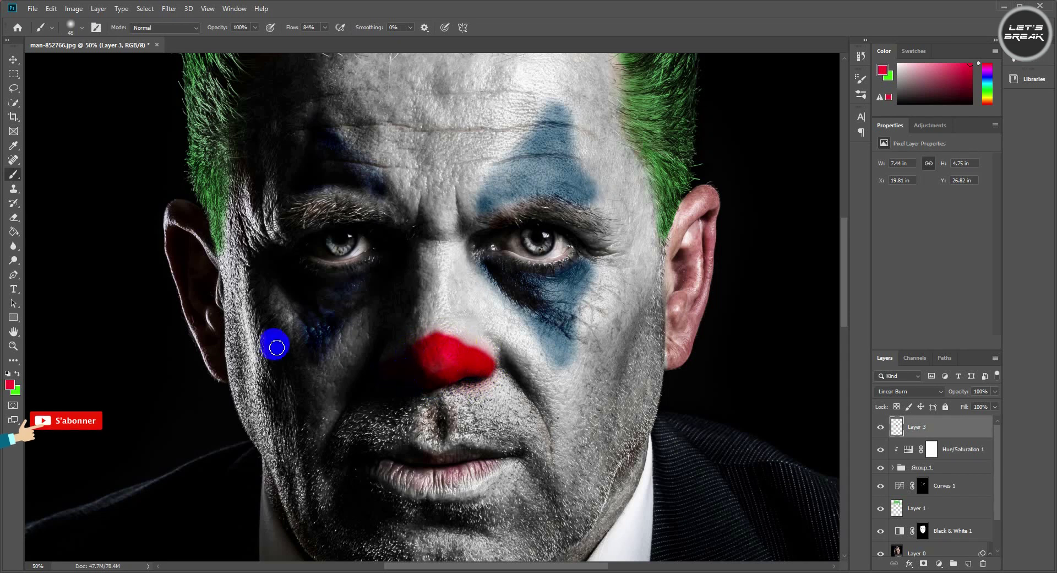
scroll(389, 418, "down", 2)
Step: Add a layer mask to Layer 3 and choose a textured brush tip at 15% flow
left_click(924, 531)
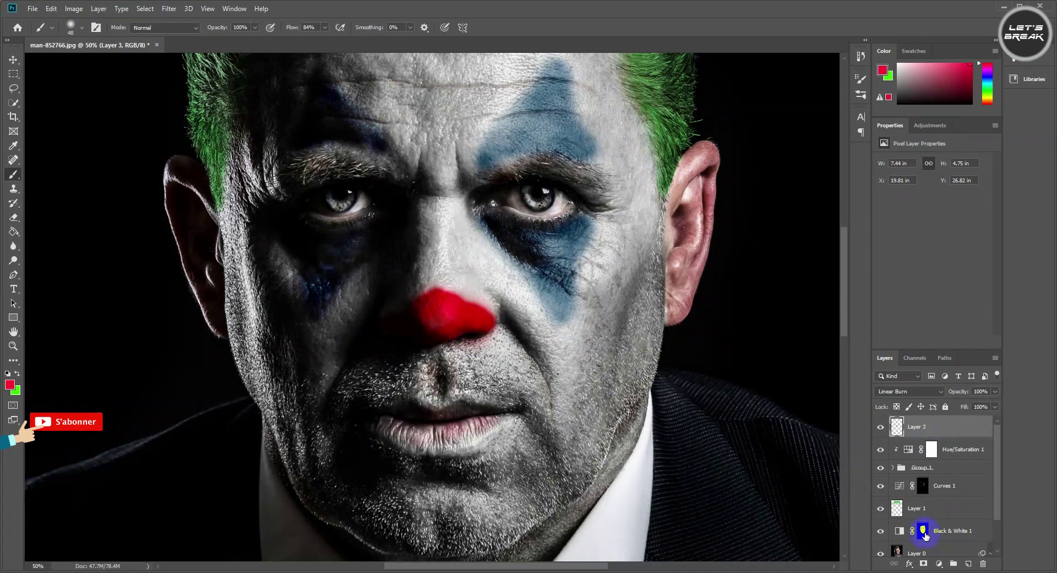
left_click(924, 562)
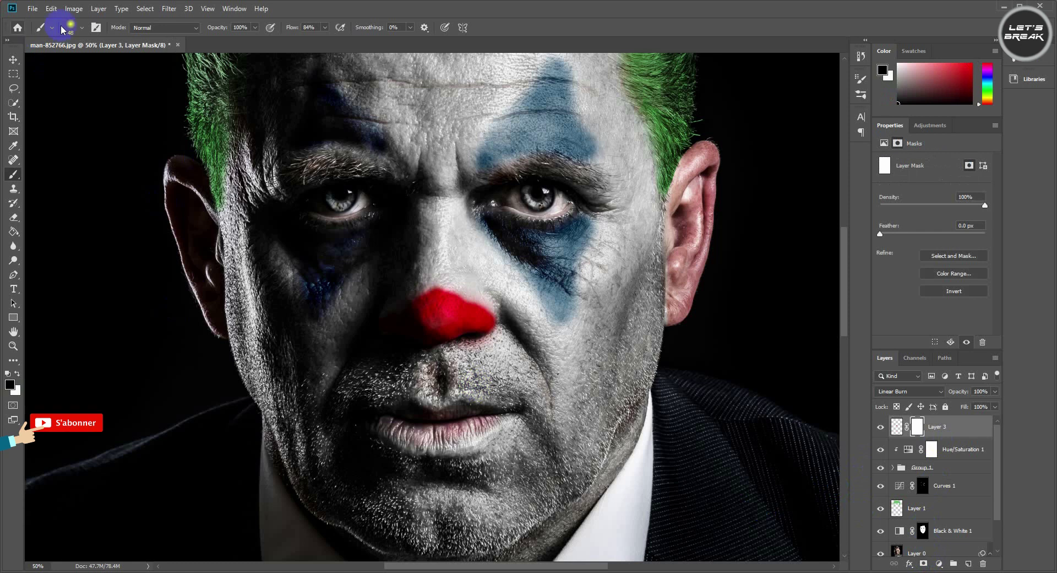
left_click(81, 27)
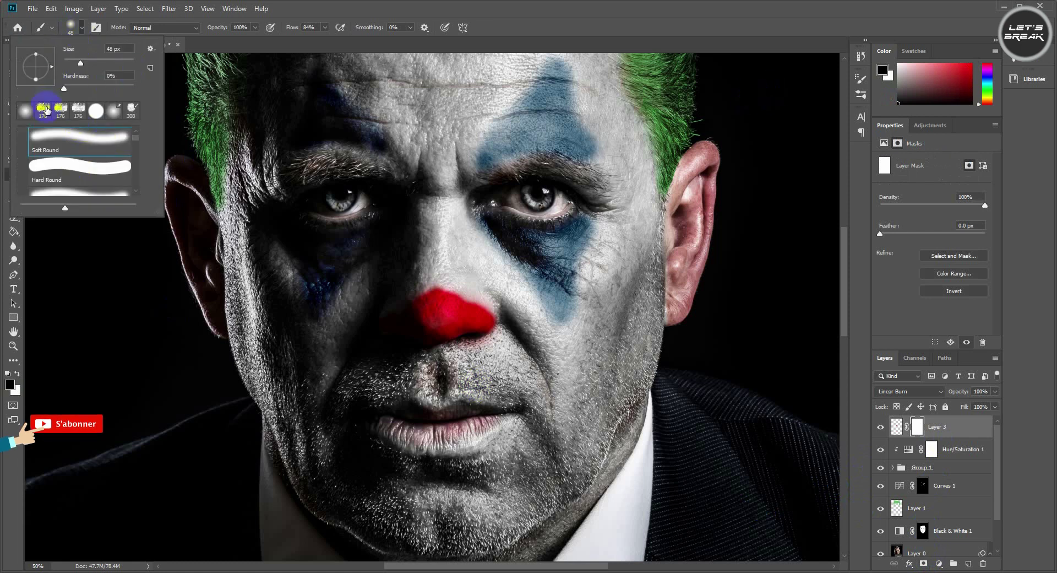
left_click(43, 108)
left_click_drag(90, 62, 75, 63)
left_click(325, 27)
left_click_drag(325, 39, 290, 39)
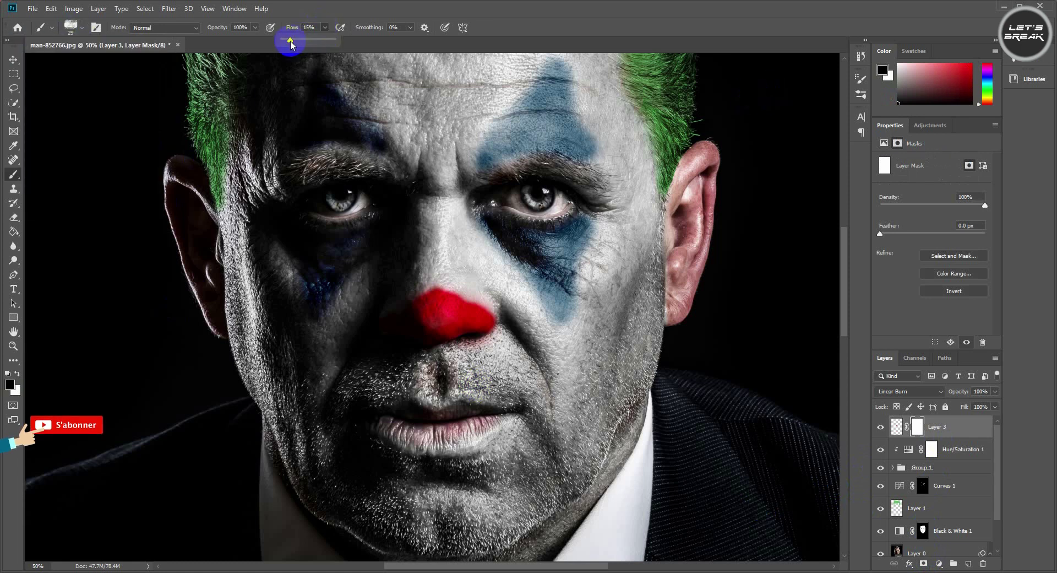
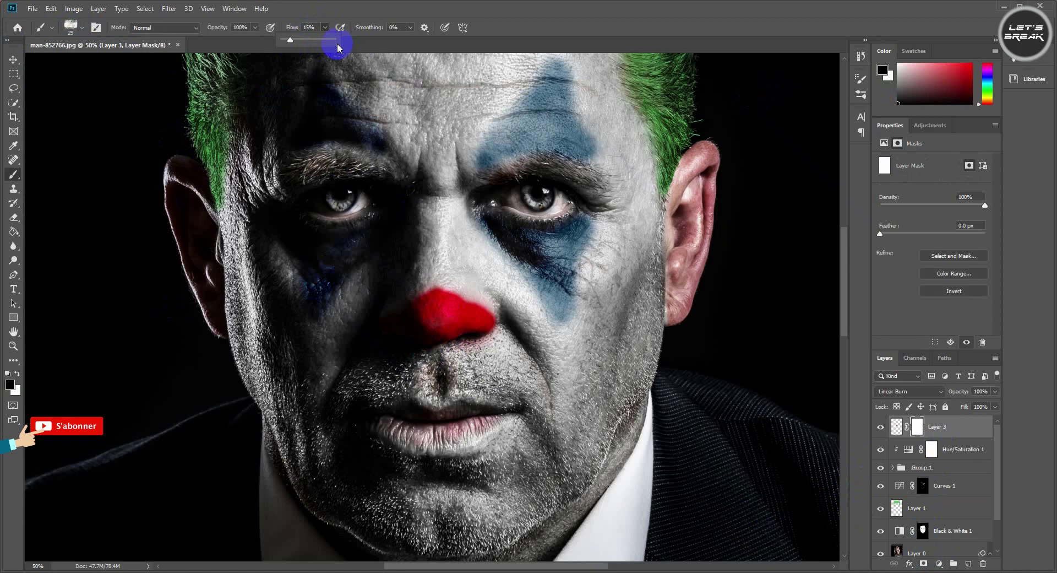
Step: Set the brush flow to 21% in the options bar
left_click(861, 95)
left_click(654, 79)
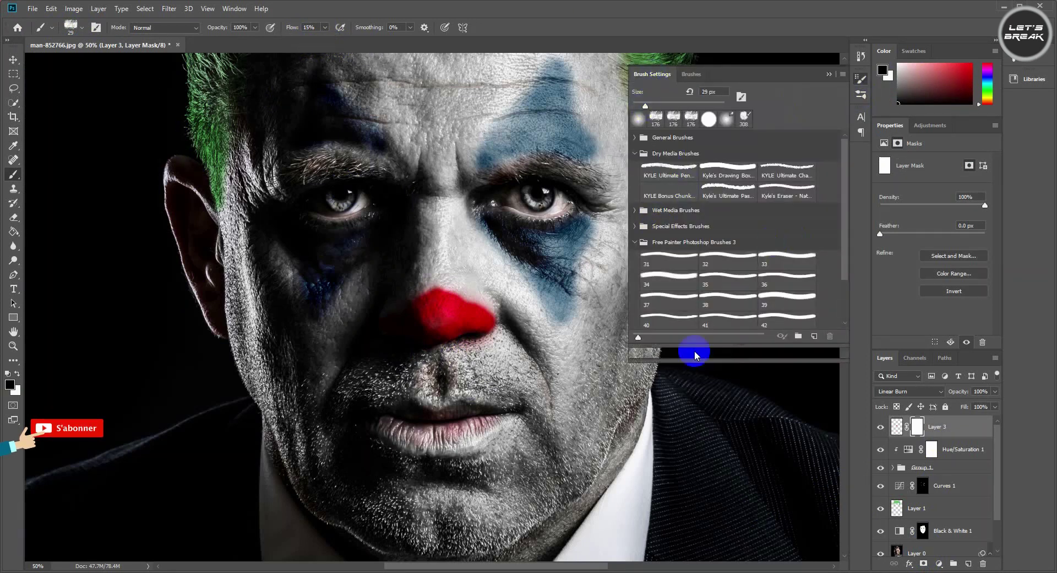
left_click_drag(817, 207, 820, 197)
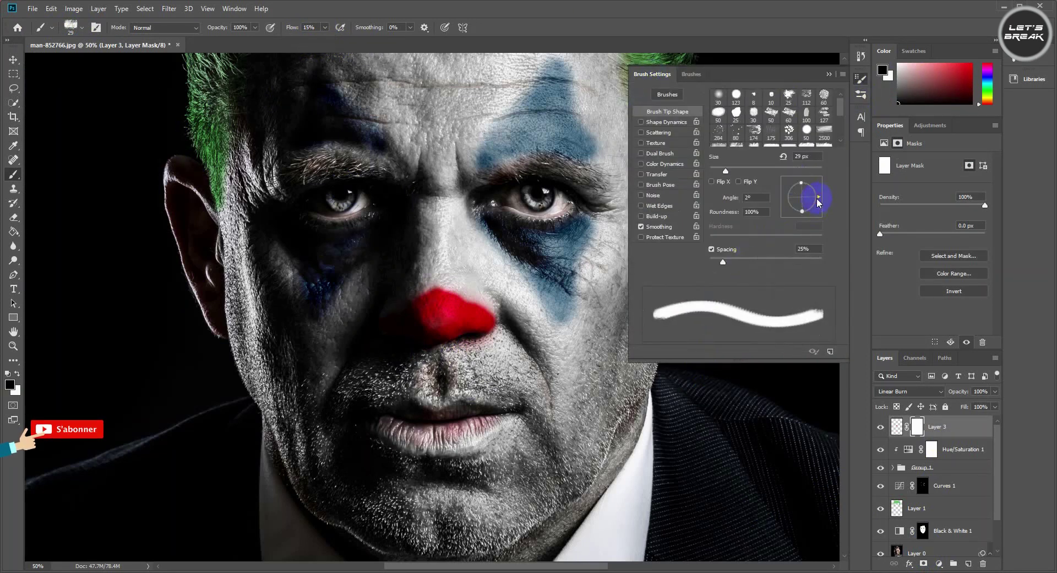
left_click(81, 29)
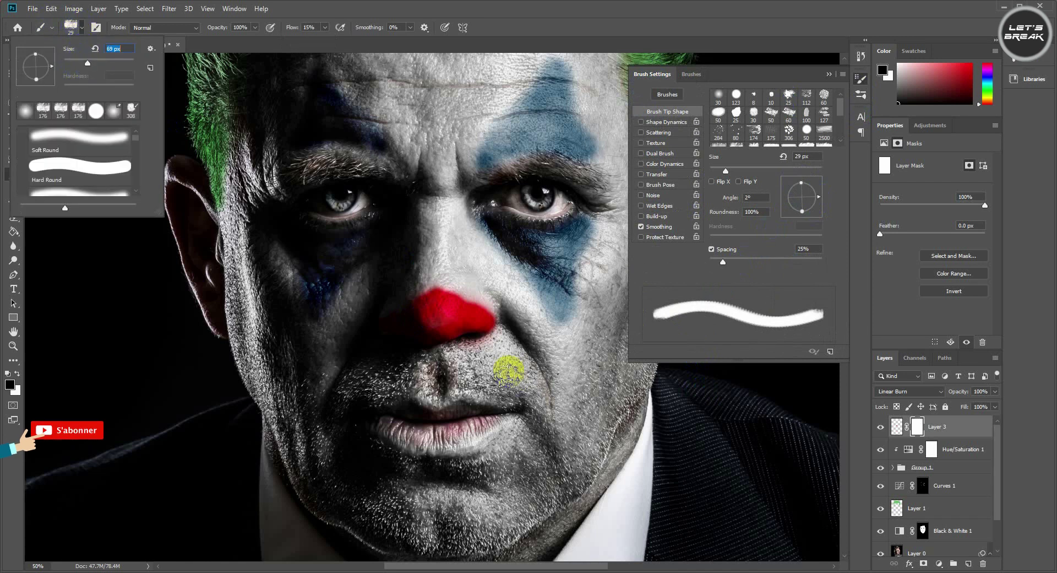
key("Return")
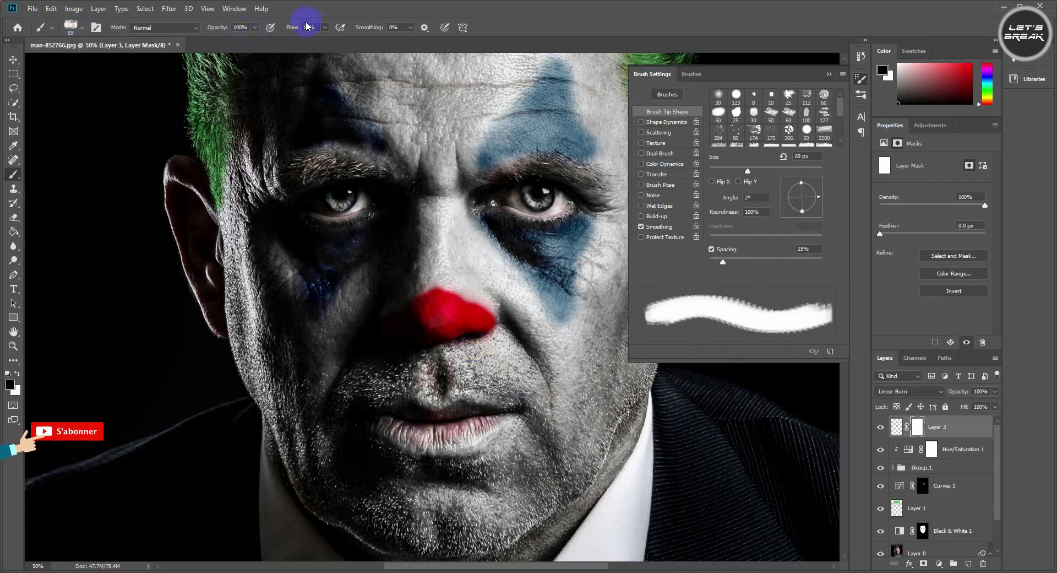
left_click(325, 27)
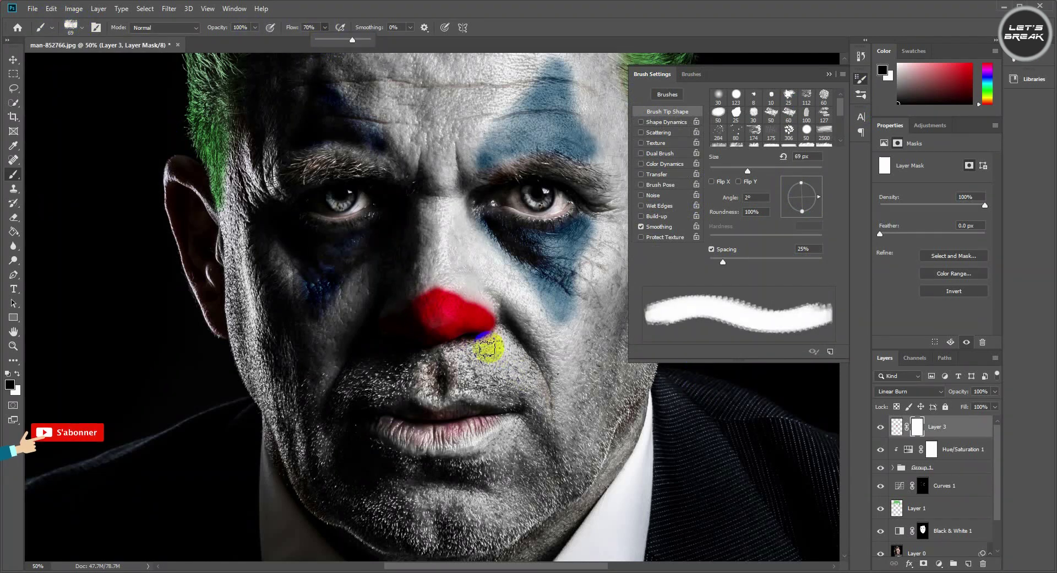
left_click(484, 344)
left_click(323, 32)
left_click_drag(323, 41, 308, 41)
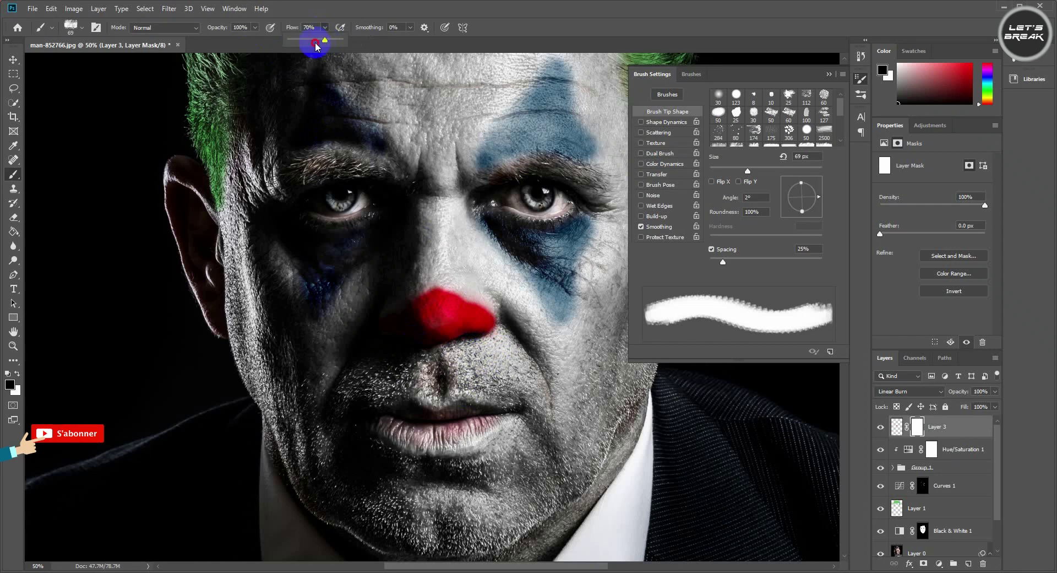
left_click(444, 307)
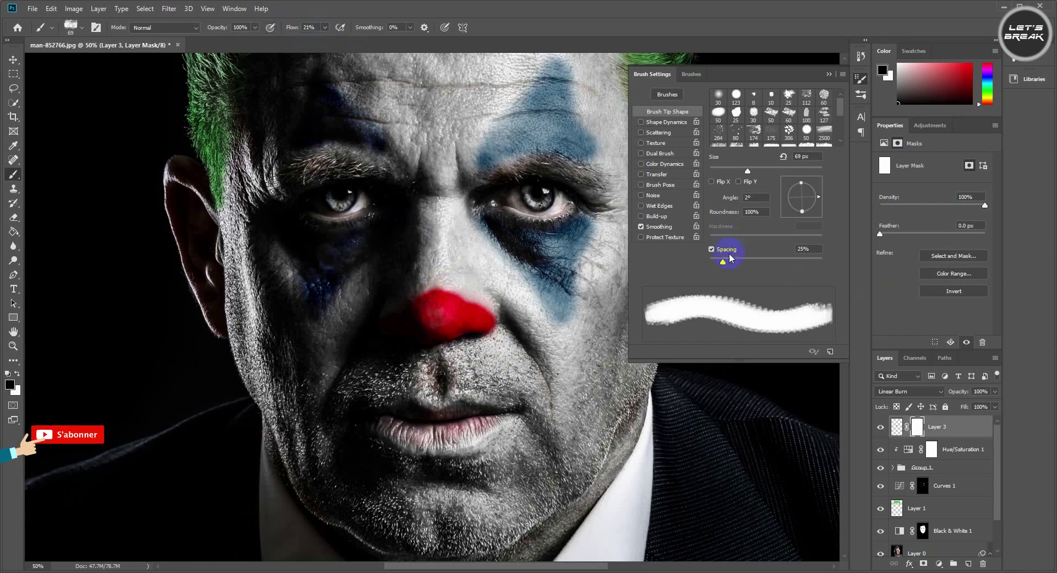
Step: Enlarge the brush to 183 px and set its tip angle to -43°
left_click_drag(817, 187, 811, 184)
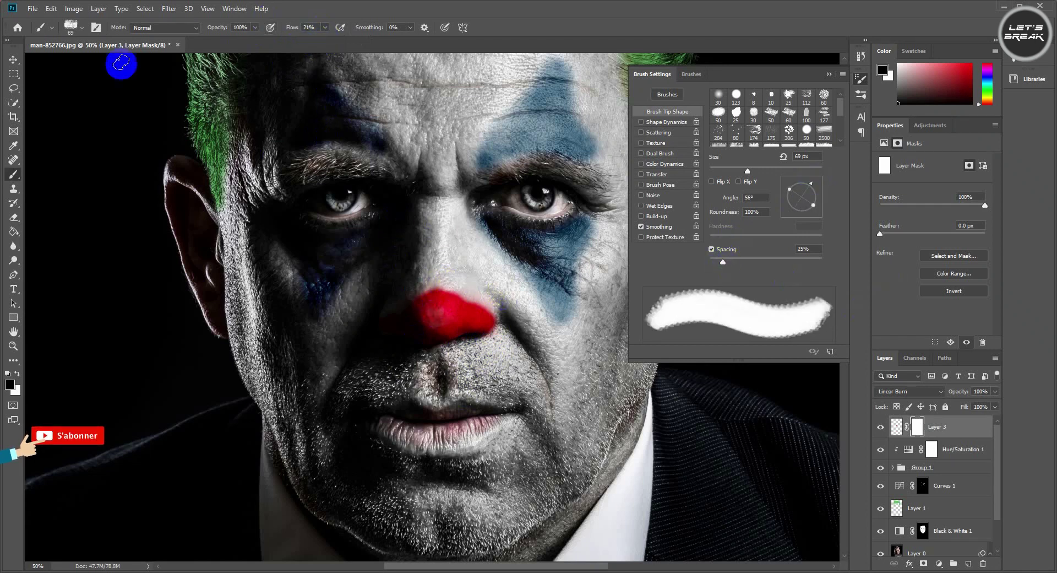
left_click(82, 27)
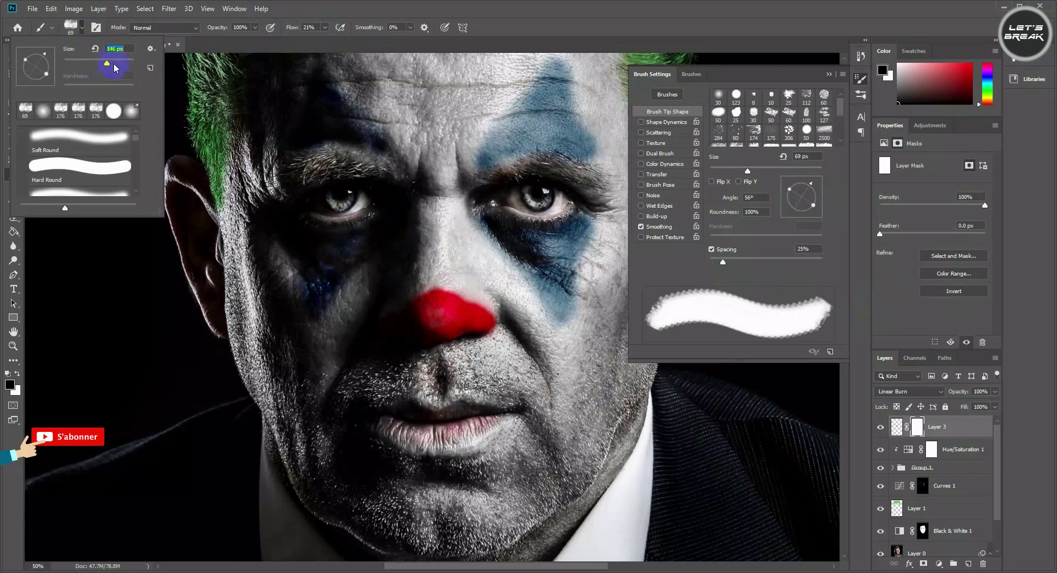
left_click(396, 289)
left_click_drag(748, 170, 780, 168)
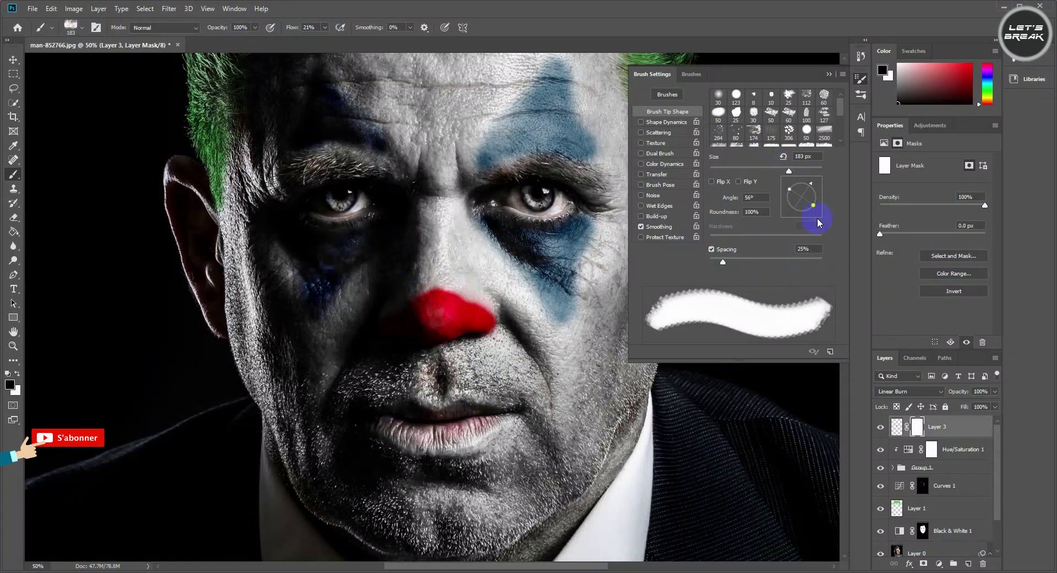
mouse_move(818, 207)
left_mouse_down()
mouse_move(807, 216)
mouse_move(814, 209)
left_mouse_up()
left_click(401, 301)
left_click(765, 208)
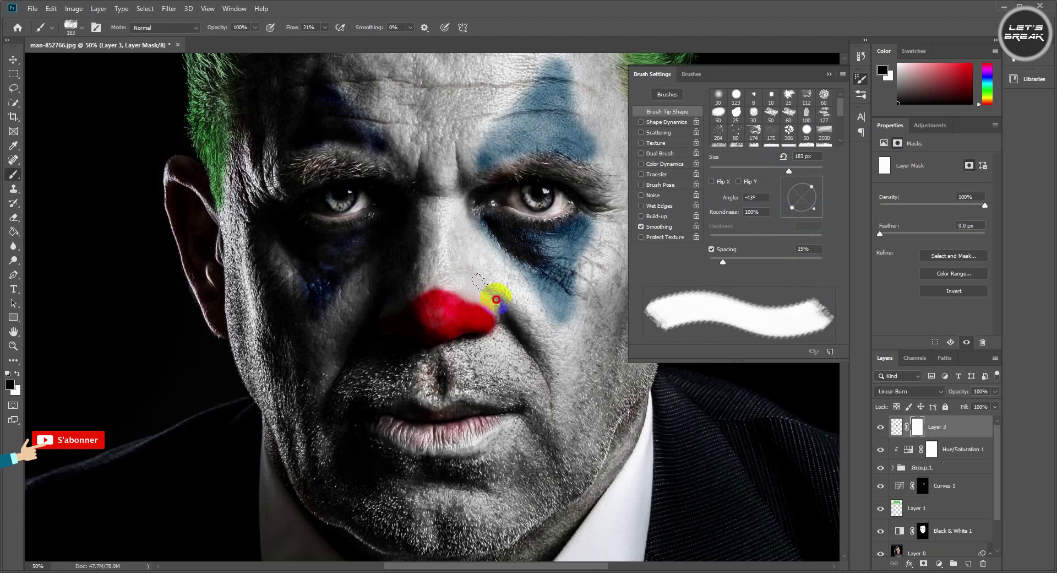
left_click(412, 314)
left_click(740, 215)
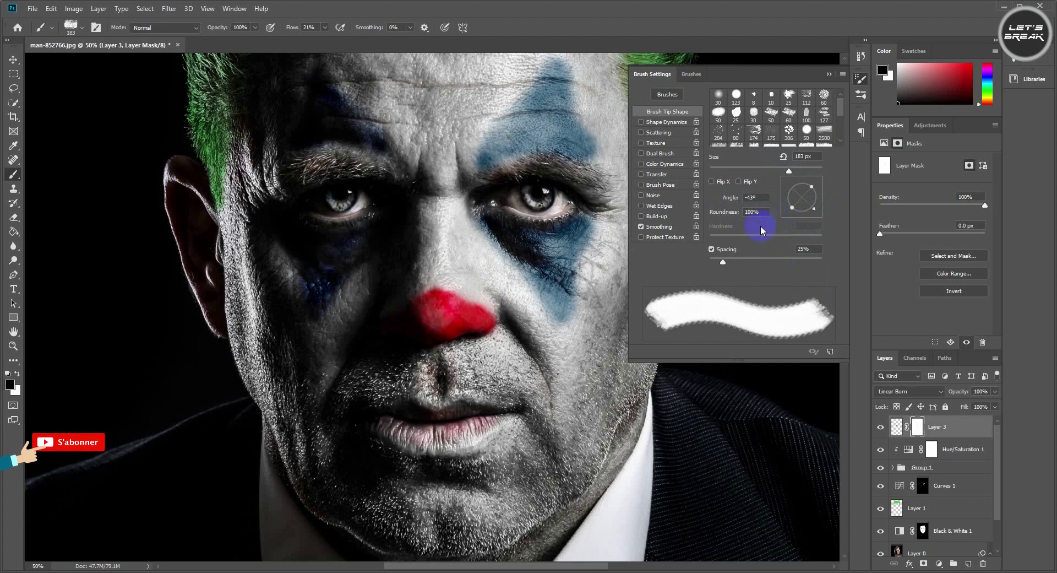
Step: Apply a Gaussian Blur with a large radius to Layer 3's mask
left_click(172, 10)
mouse_move(175, 133)
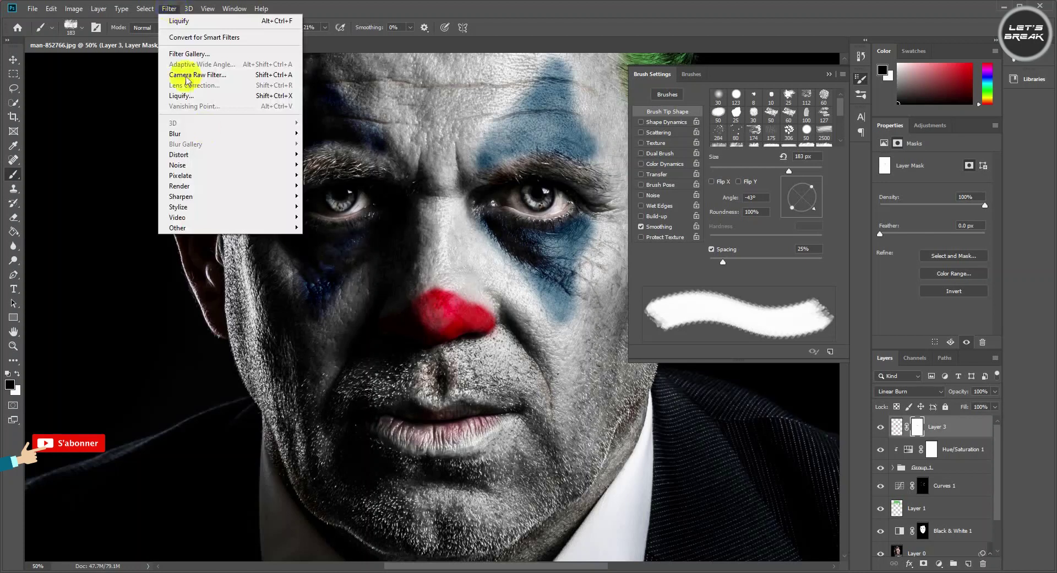
left_click(330, 177)
left_click(554, 297)
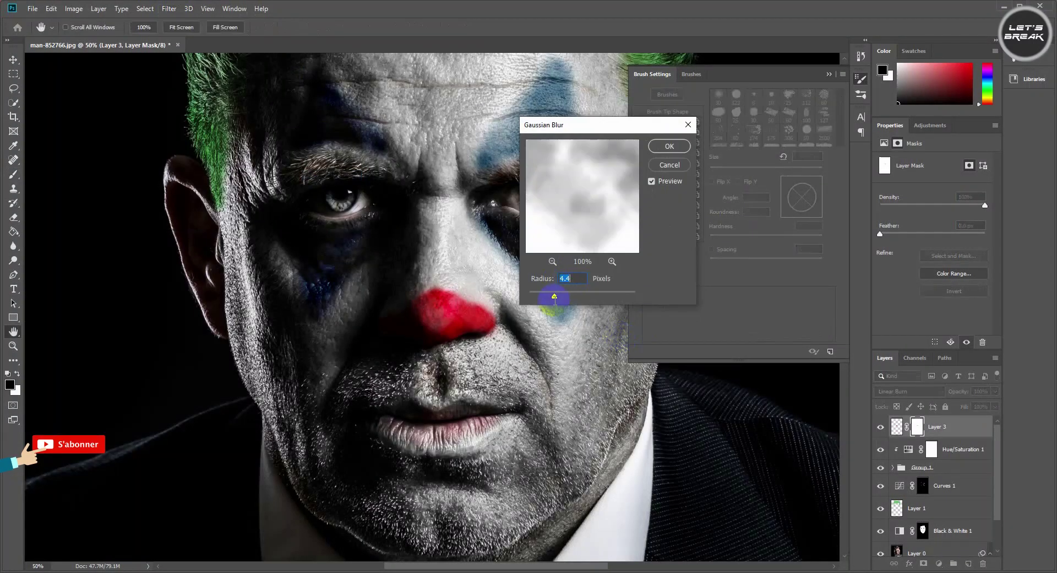
left_click_drag(559, 297, 619, 295)
left_click(677, 148)
key("b")
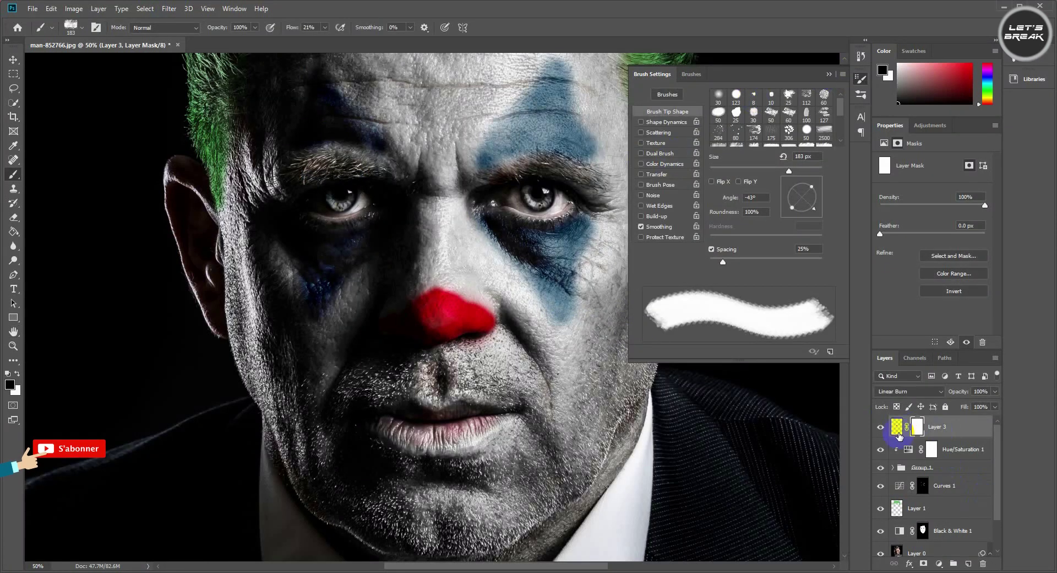
Step: Tone Layer 3's red nose paint with Hue +11, Saturation -23, Lightness +30
left_click(897, 427)
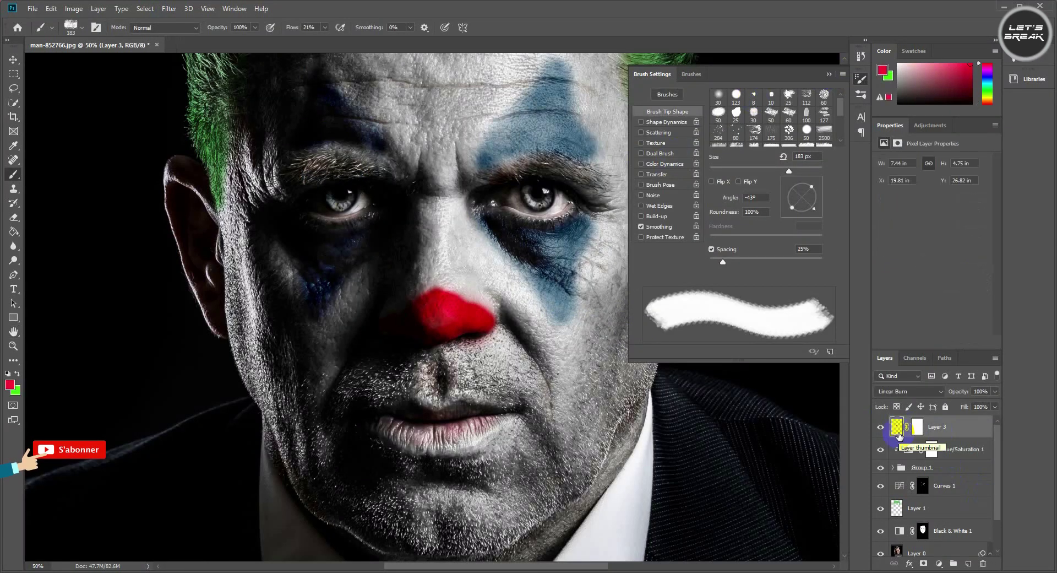
key("ctrl+u")
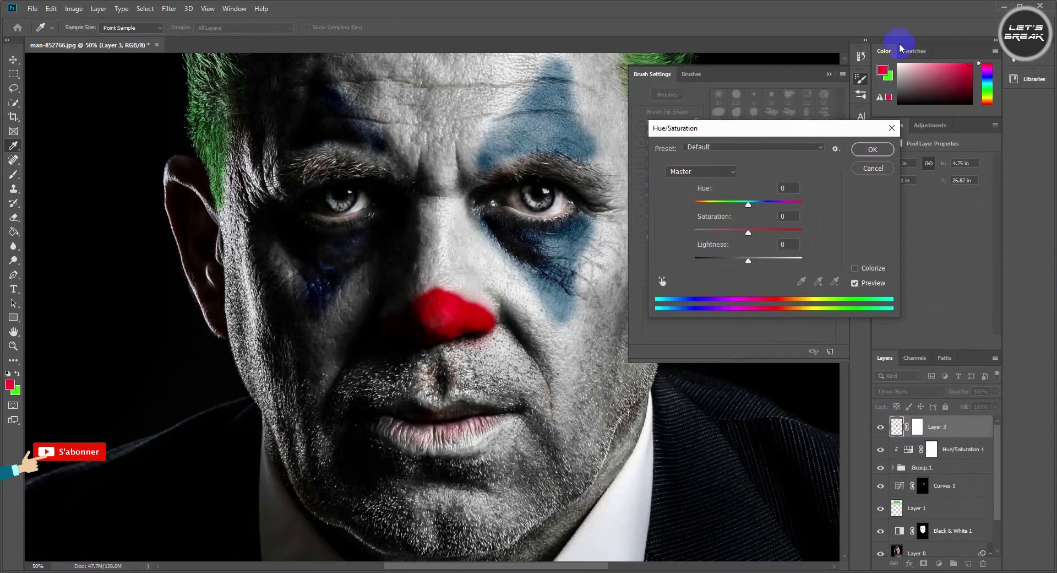
left_click(801, 187)
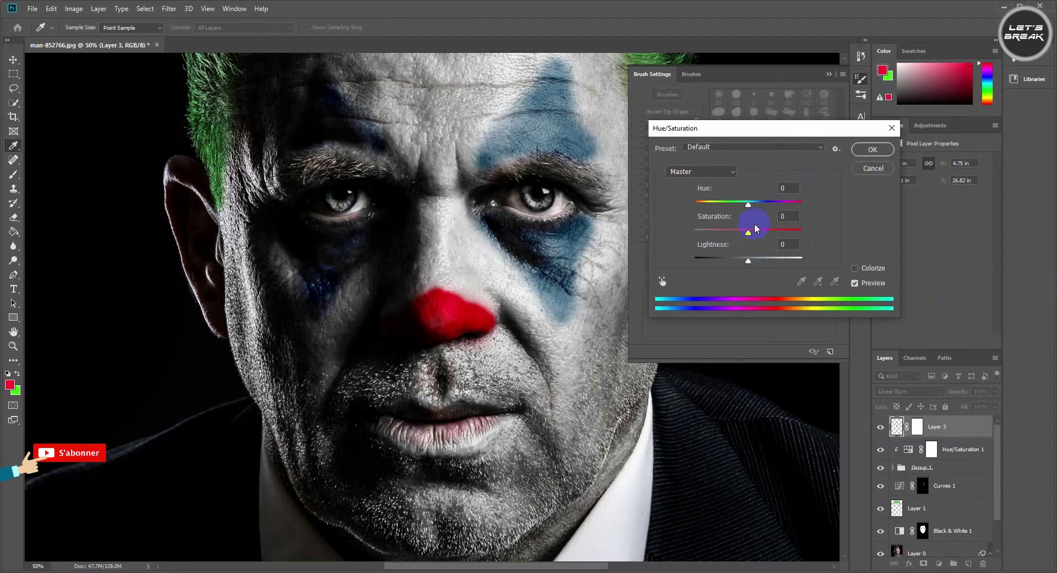
left_click_drag(734, 234, 770, 267)
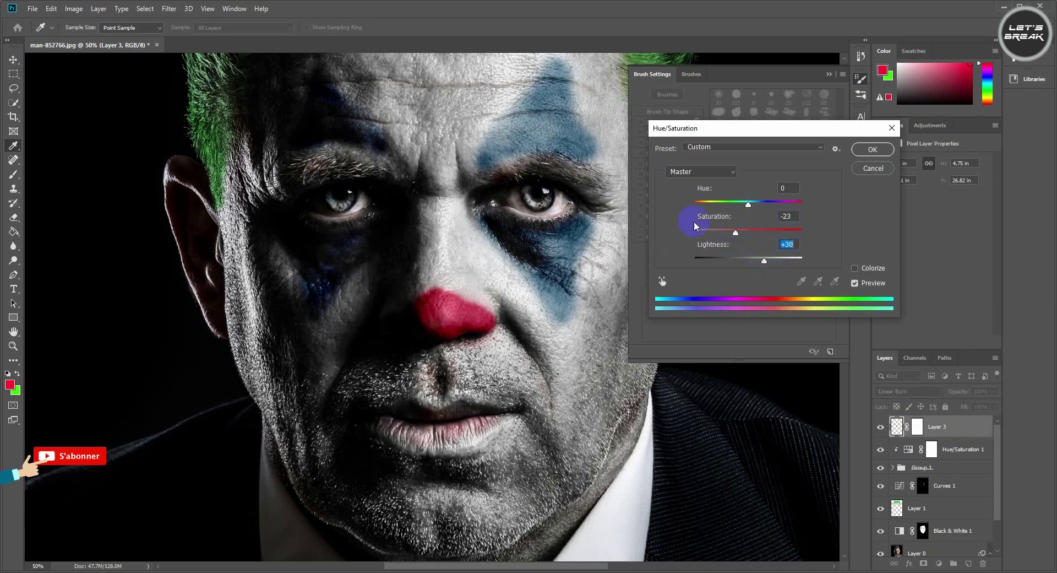
left_click_drag(748, 208, 756, 209)
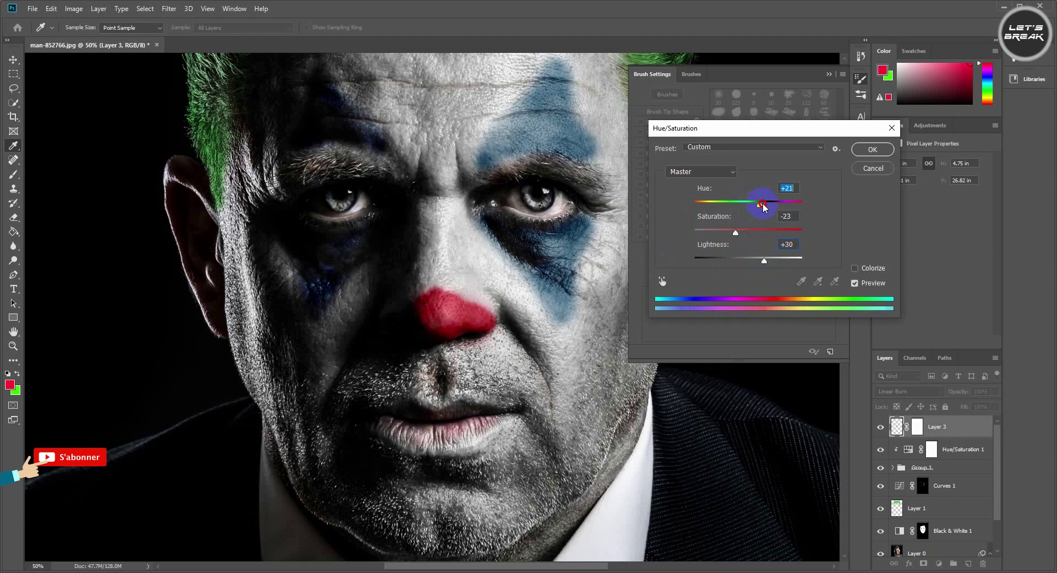
left_click(873, 149)
key("b")
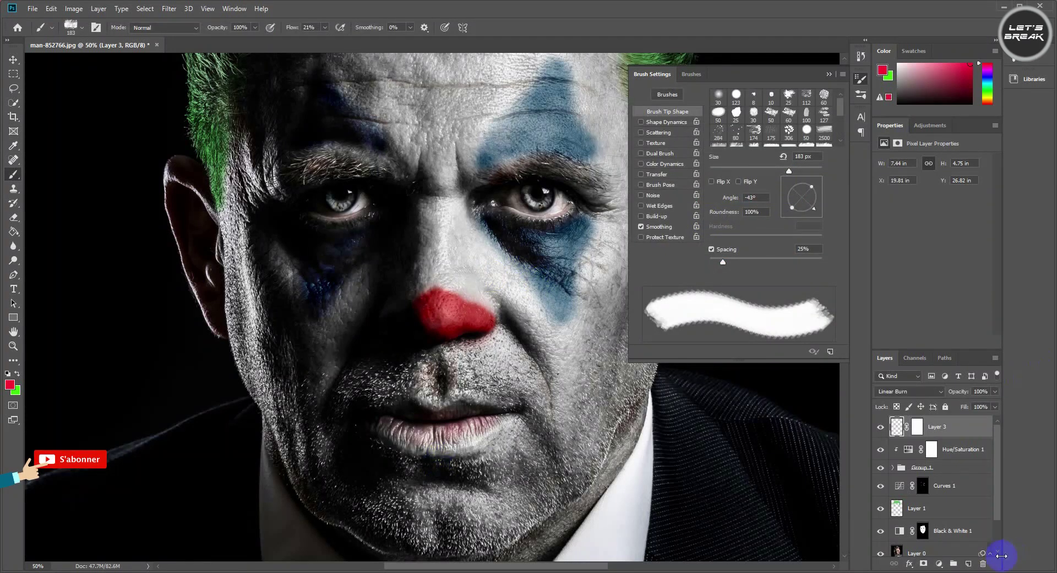
Step: Add a new layer set to the Color Burn blend mode
left_click(967, 564)
left_click(908, 391)
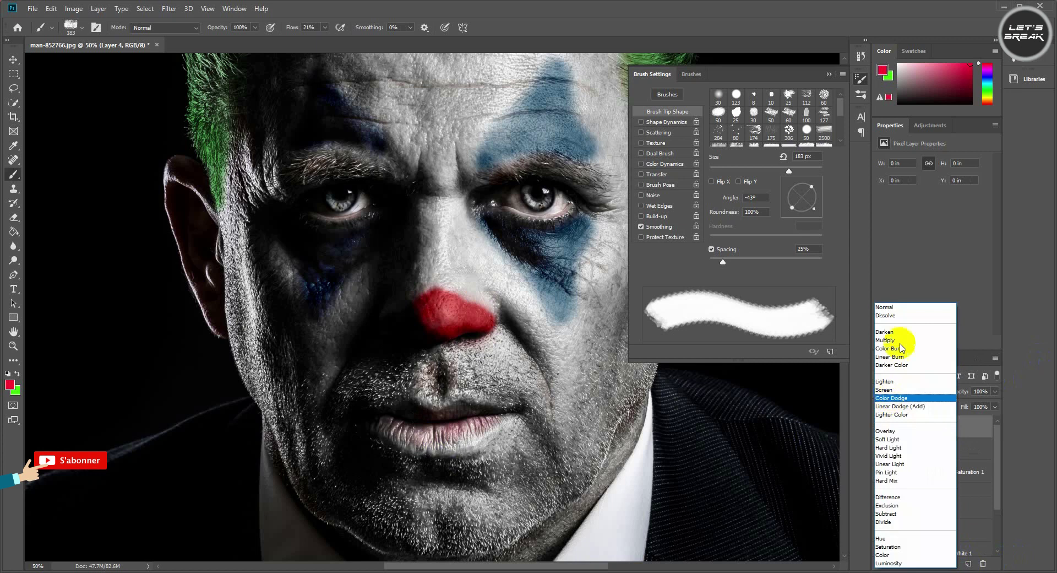
left_click(900, 348)
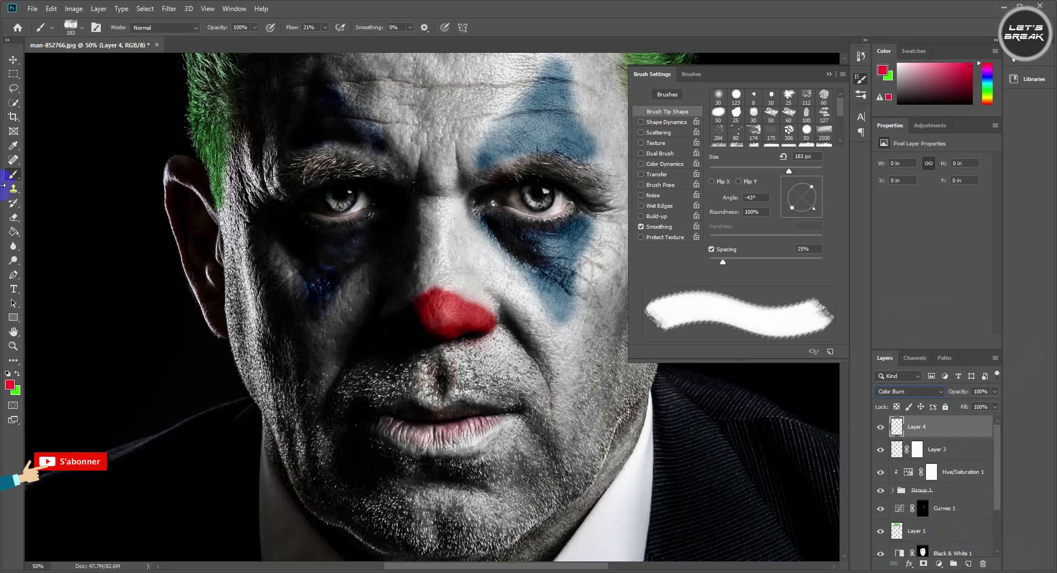
Step: Paint red over the lips and both cheeks with a Soft Round brush at 59% flow
left_click(70, 26)
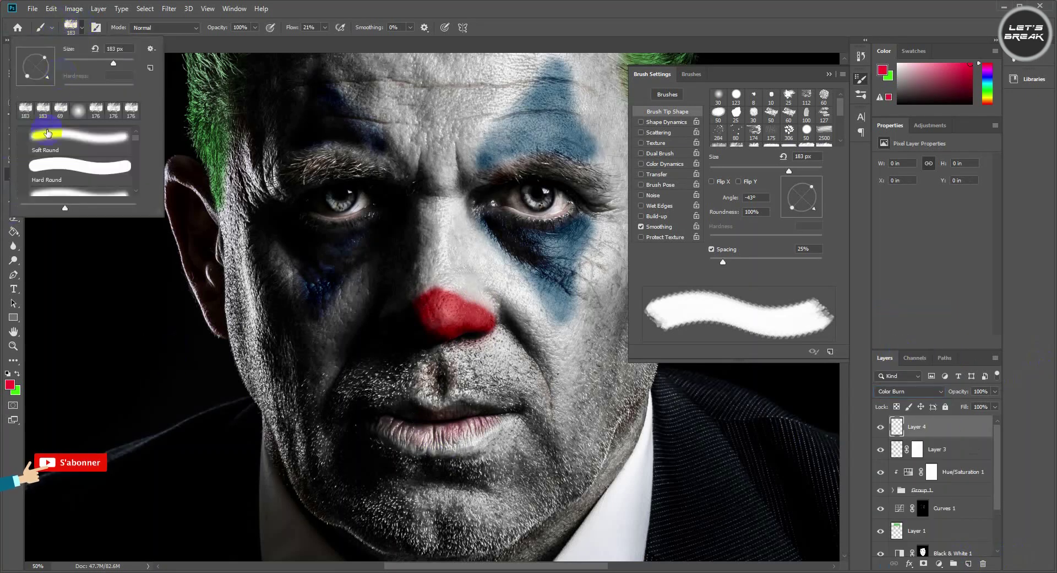
key("comma")
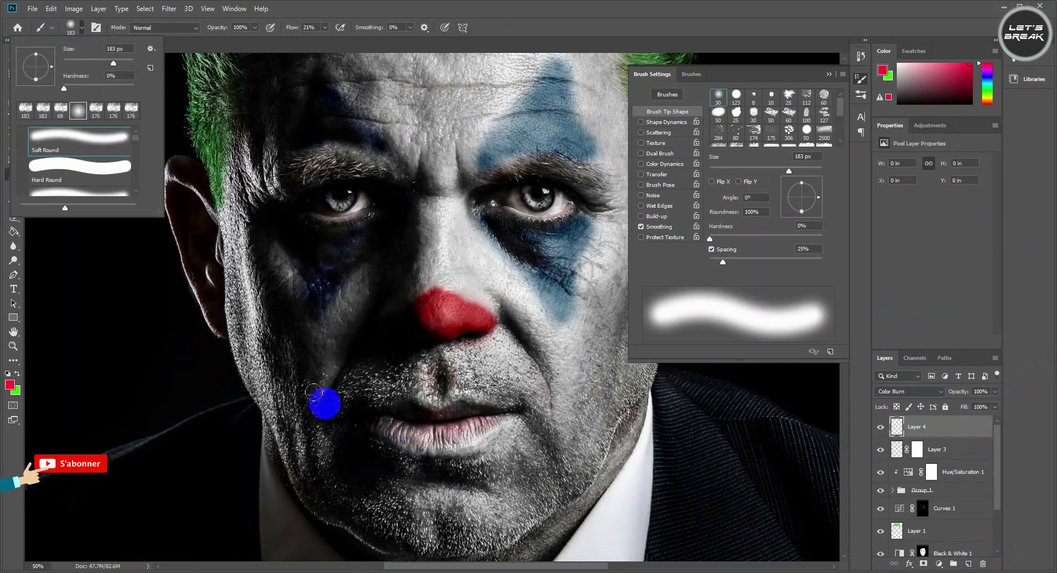
left_click_drag(325, 377, 551, 380)
left_click_drag(324, 29, 349, 43)
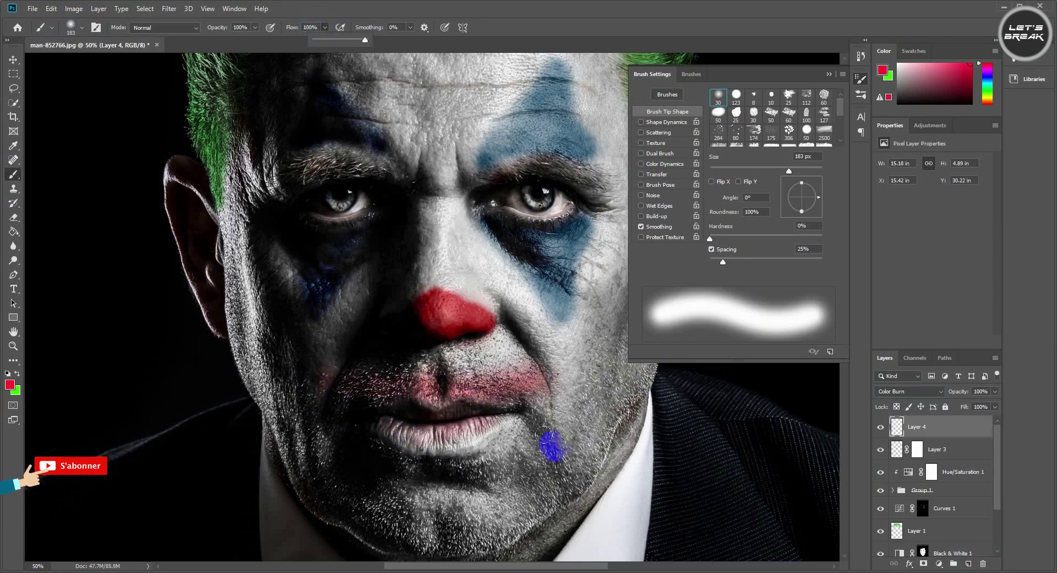
mouse_move(550, 443)
left_mouse_down()
mouse_move(550, 380)
mouse_move(518, 408)
mouse_move(406, 432)
mouse_move(338, 405)
mouse_move(502, 432)
mouse_move(373, 441)
mouse_move(300, 374)
mouse_move(456, 405)
mouse_move(571, 304)
mouse_move(533, 412)
mouse_move(347, 457)
mouse_move(389, 471)
mouse_move(550, 405)
mouse_move(604, 340)
left_mouse_up()
mouse_move(316, 388)
left_mouse_down()
mouse_move(347, 416)
mouse_move(328, 418)
left_mouse_up()
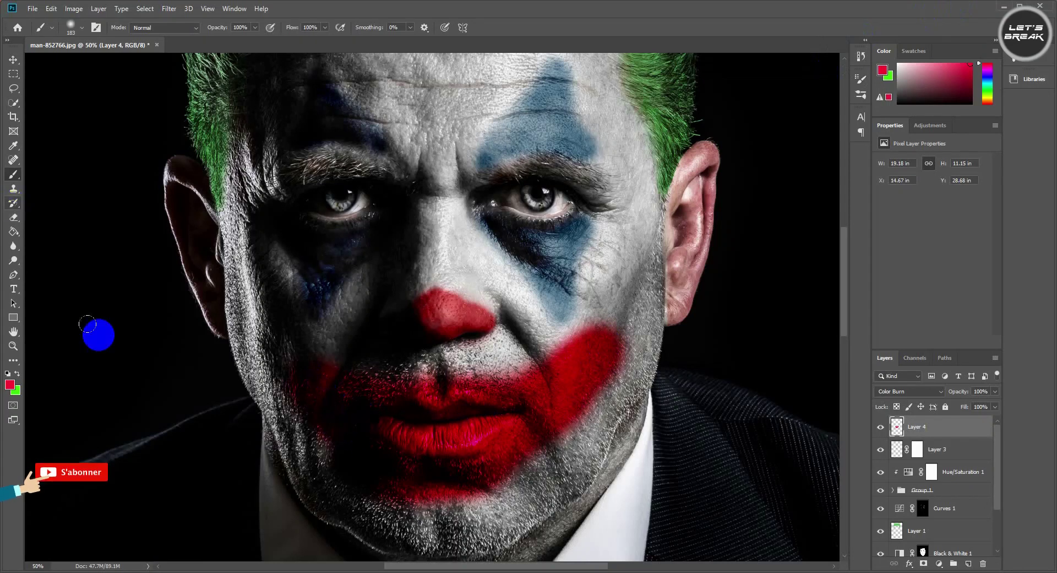
Step: Add a layer mask to Layer 4 and soften the right-cheek edge at 23% flow
left_click(924, 563)
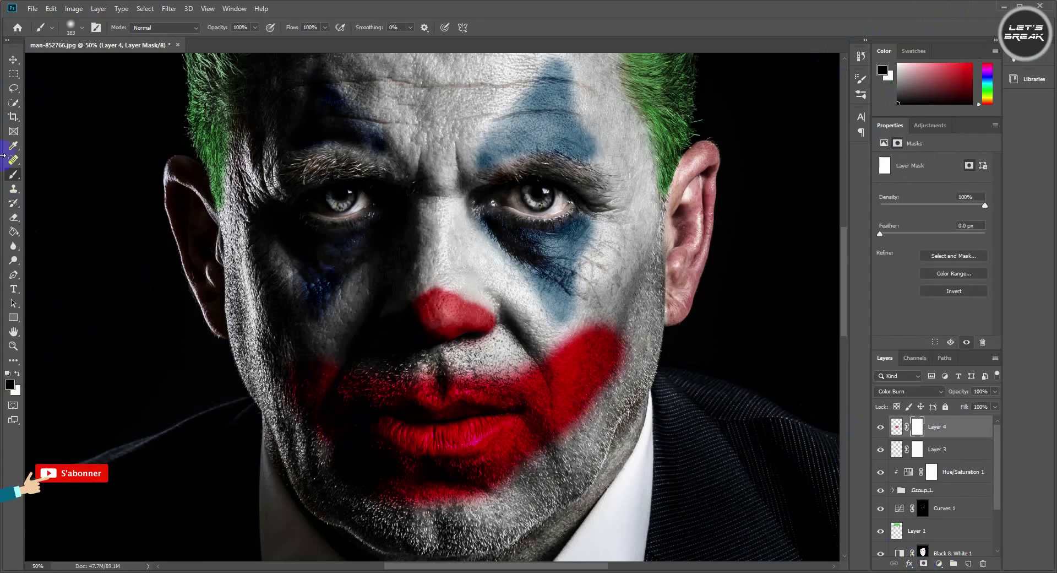
left_click(82, 30)
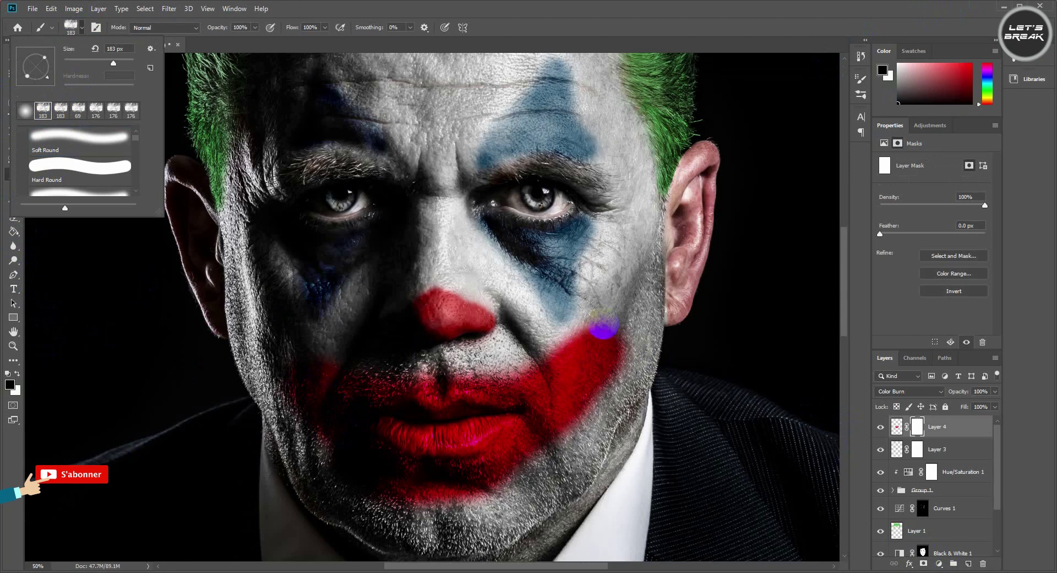
left_click(588, 291)
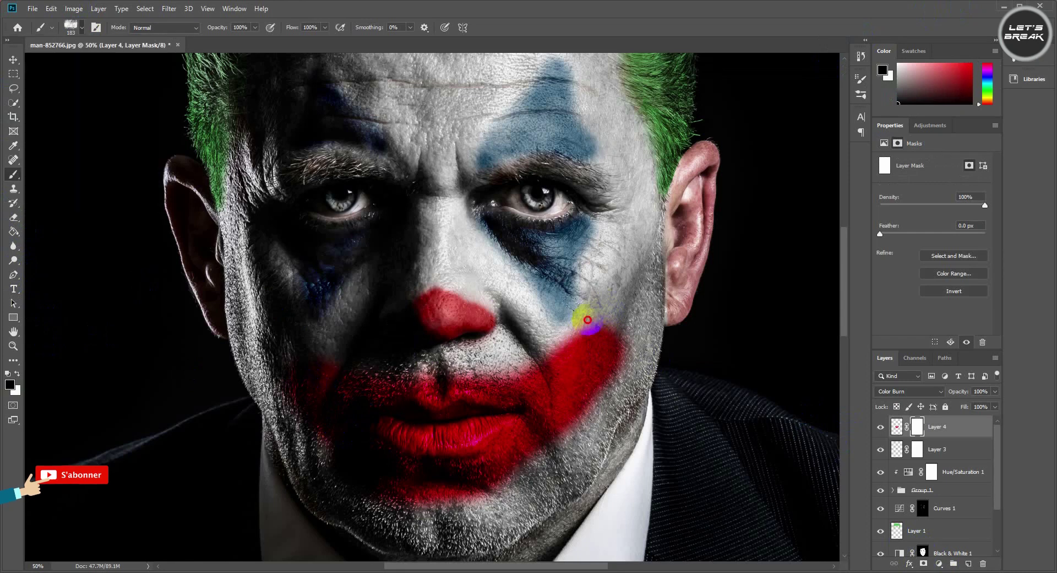
left_click(325, 27)
left_click_drag(325, 42, 283, 40)
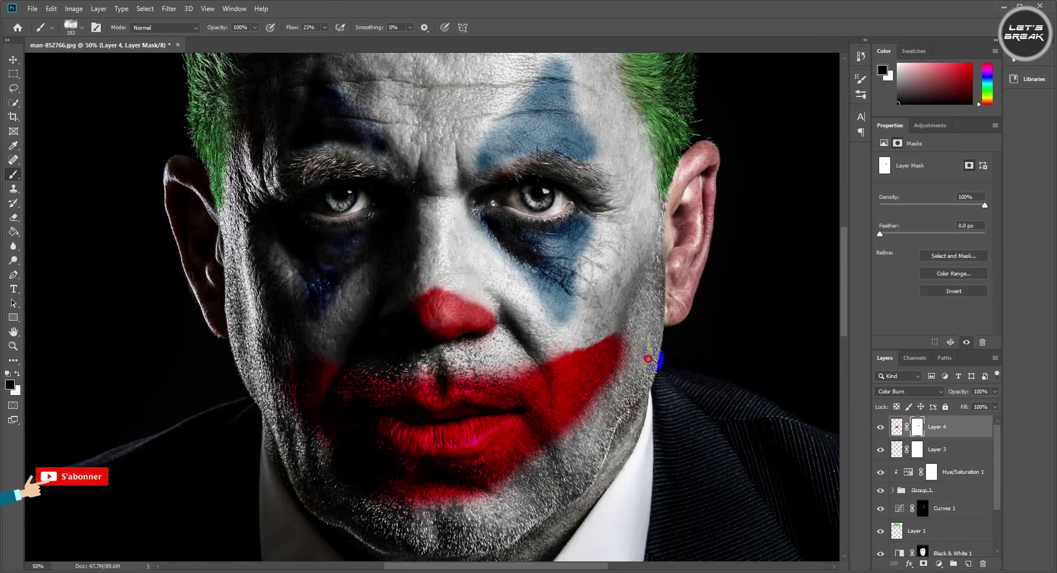
left_click_drag(619, 352, 647, 356)
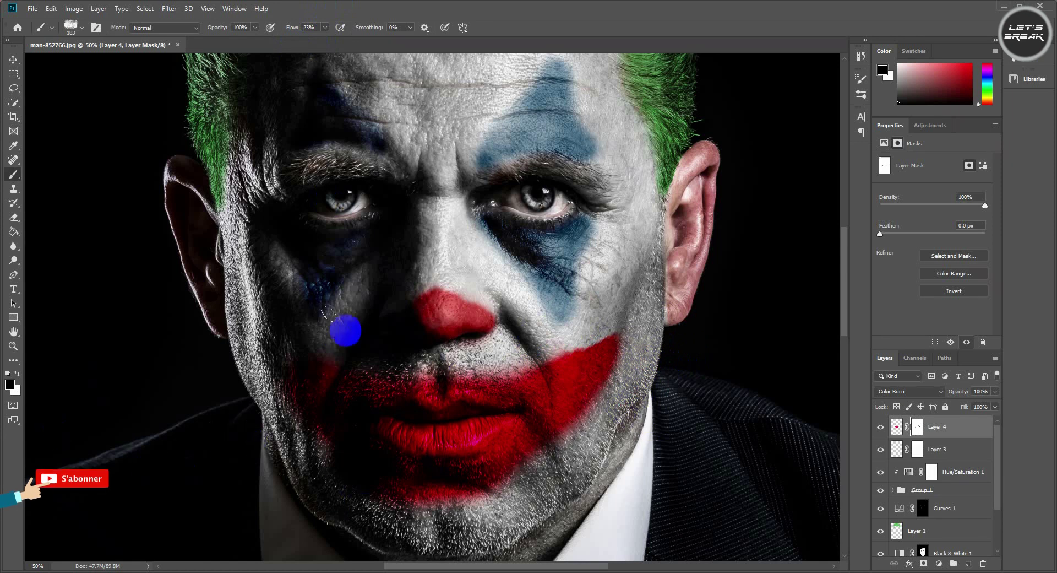
left_click(339, 344)
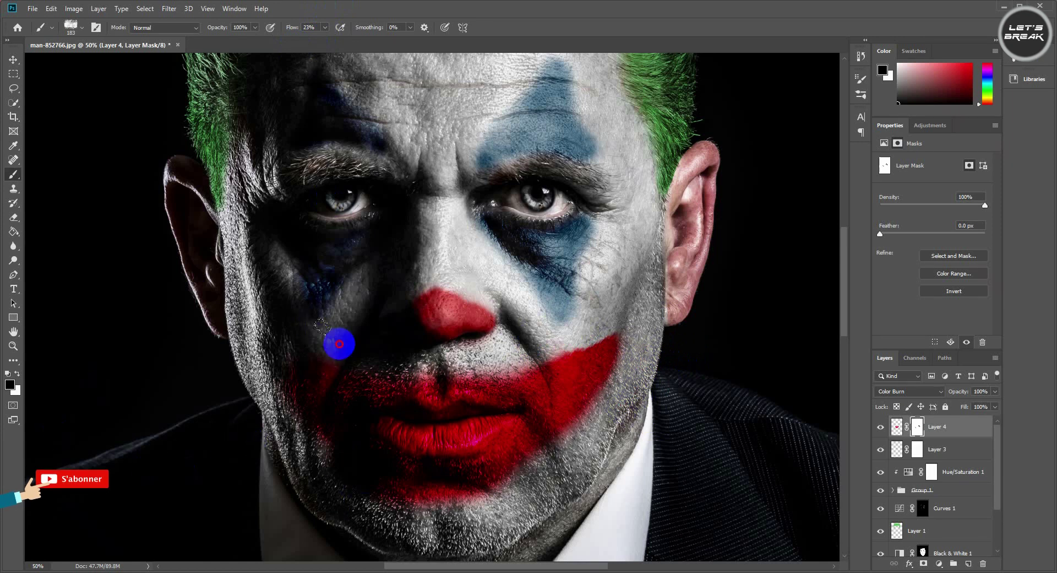
Step: Add faint red on the left cheek, then mask-soften the edges around lips and cheeks
left_click(896, 426)
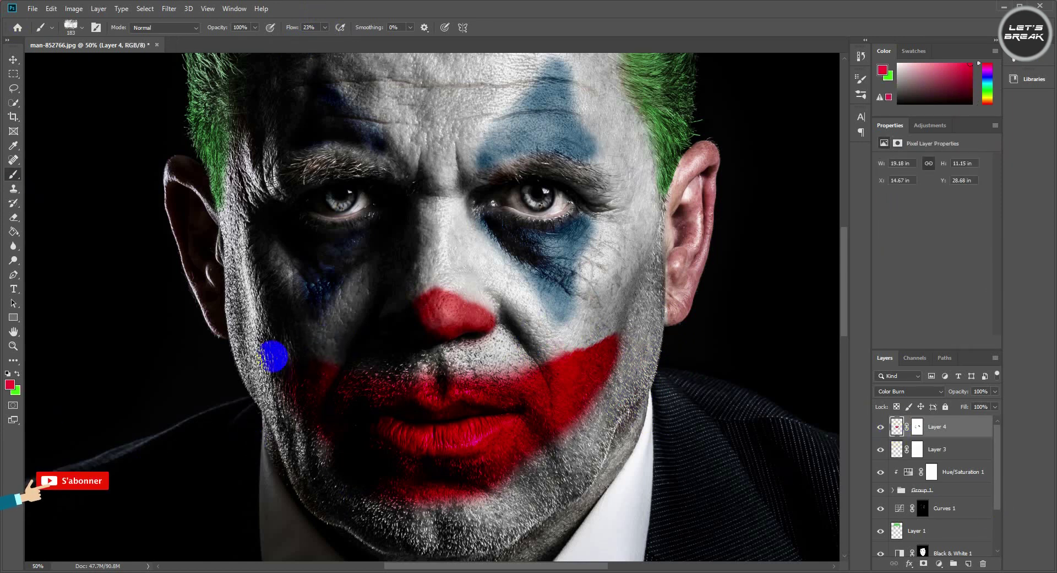
mouse_move(274, 354)
left_mouse_down()
mouse_move(292, 368)
mouse_move(272, 355)
left_mouse_up()
left_click(973, 484)
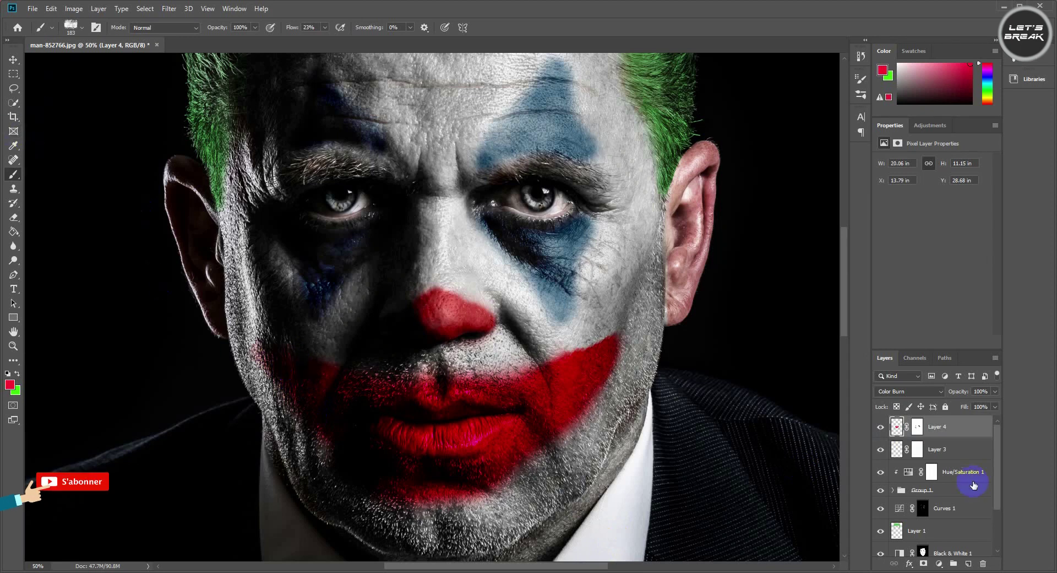
left_click(918, 426)
key("d")
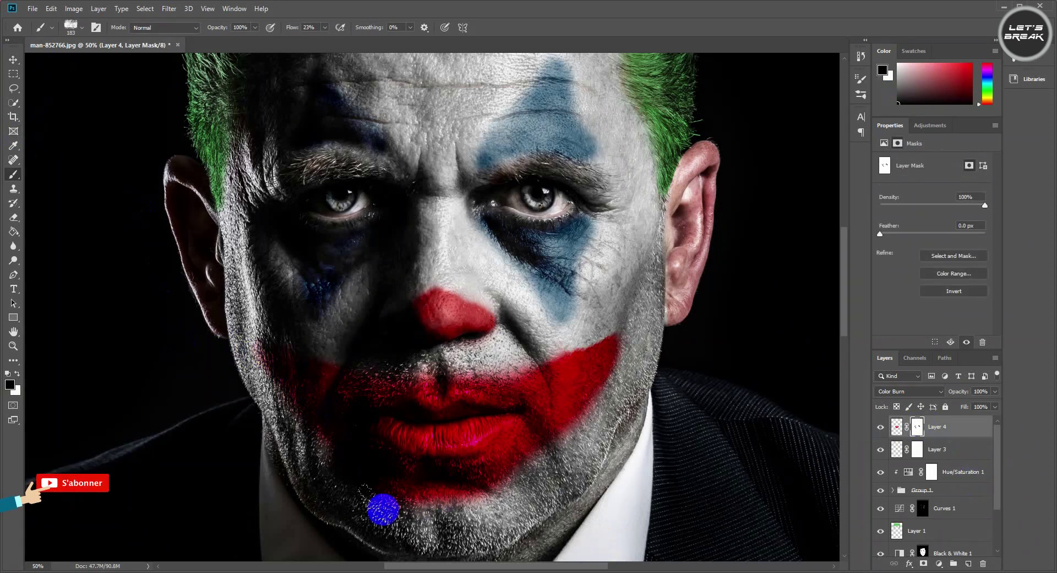
mouse_move(561, 390)
left_mouse_down()
mouse_move(464, 427)
mouse_move(537, 325)
mouse_move(356, 433)
mouse_move(431, 404)
mouse_move(309, 423)
left_mouse_up()
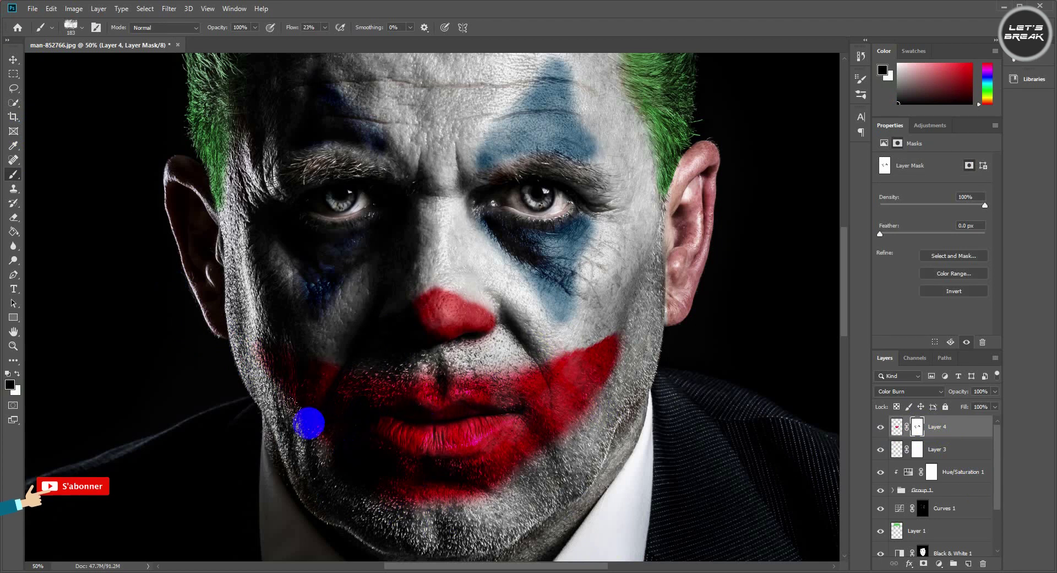
left_click(907, 432)
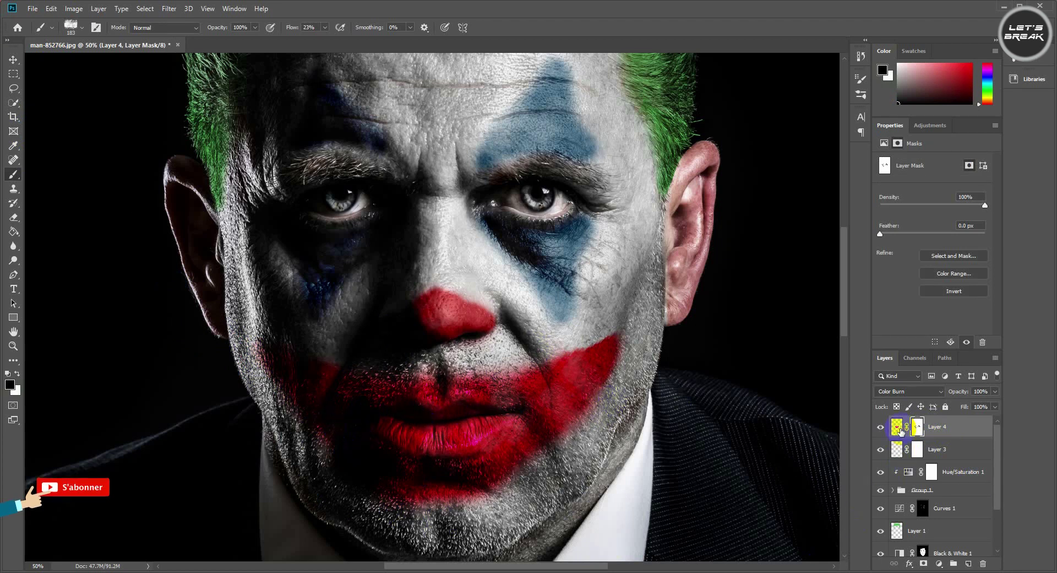
left_click(897, 433)
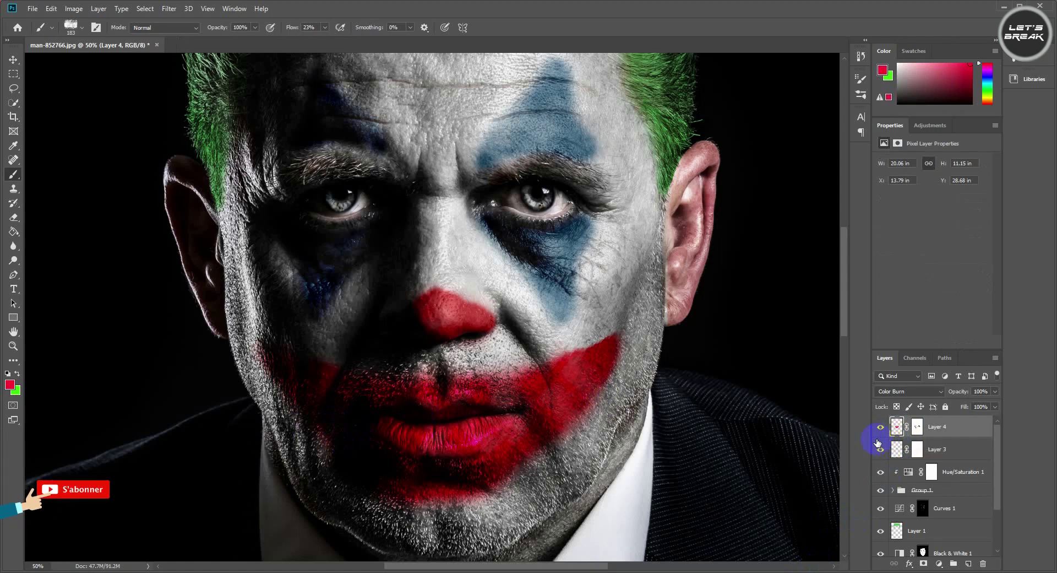
Step: Set Layer 4's red smile to Hue +9, Saturation -16, Lightness +19, then create Layer 5
key("ctrl+u")
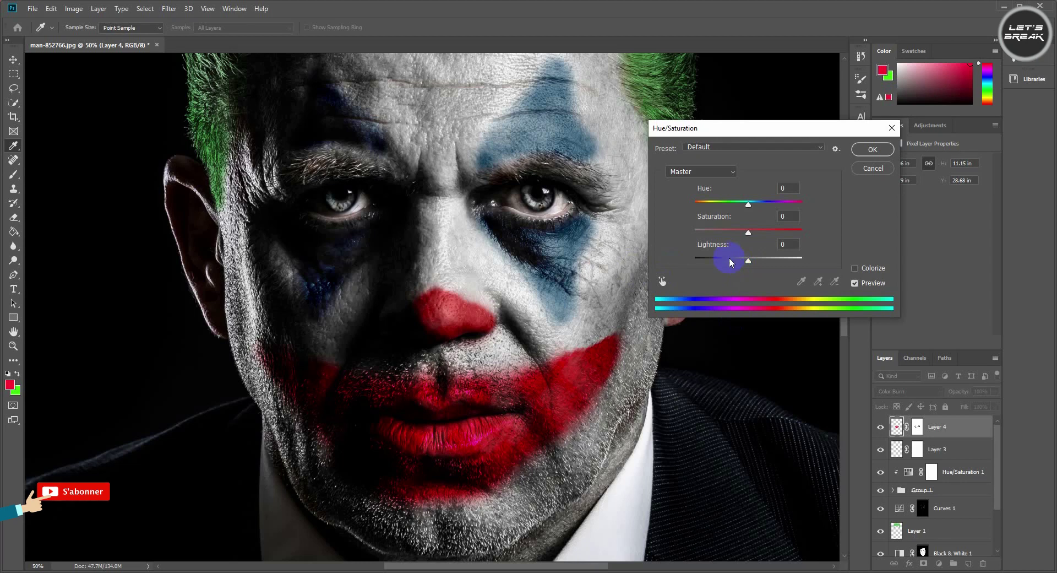
left_click_drag(749, 231, 739, 231)
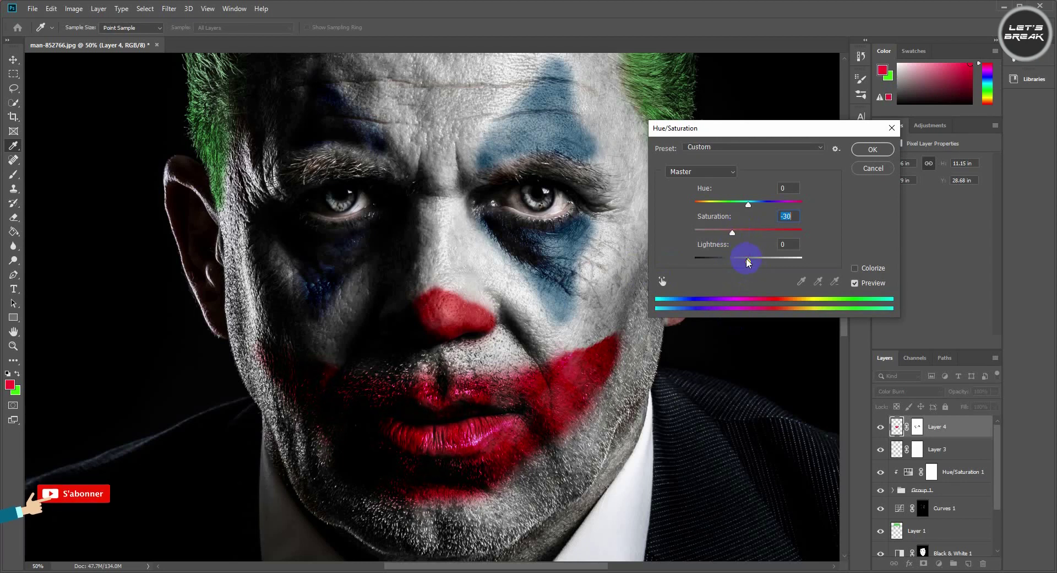
mouse_move(748, 259)
left_mouse_down()
mouse_move(764, 259)
mouse_move(738, 264)
mouse_move(739, 209)
mouse_move(755, 213)
left_mouse_up()
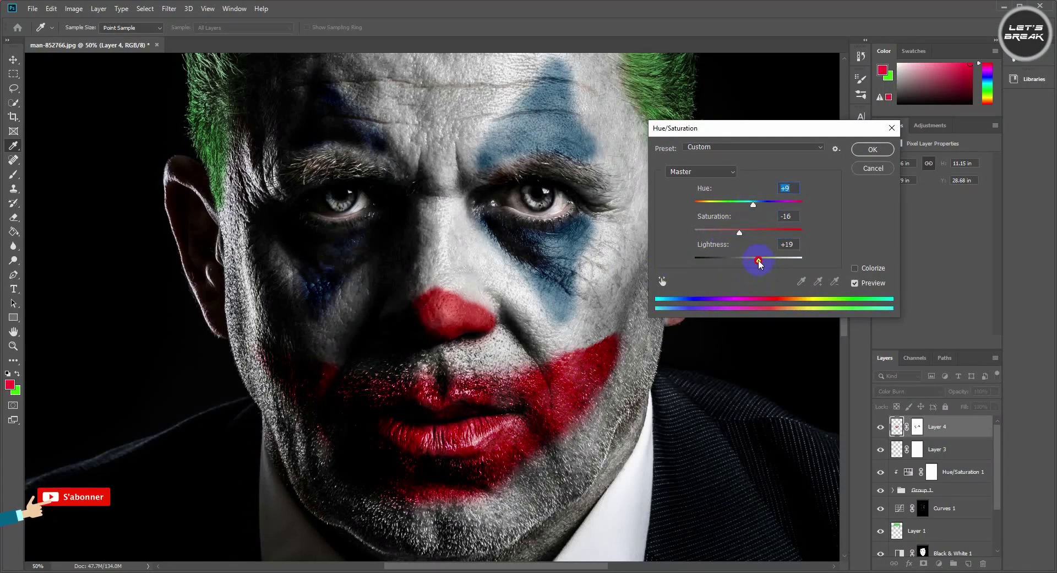
left_click(874, 150)
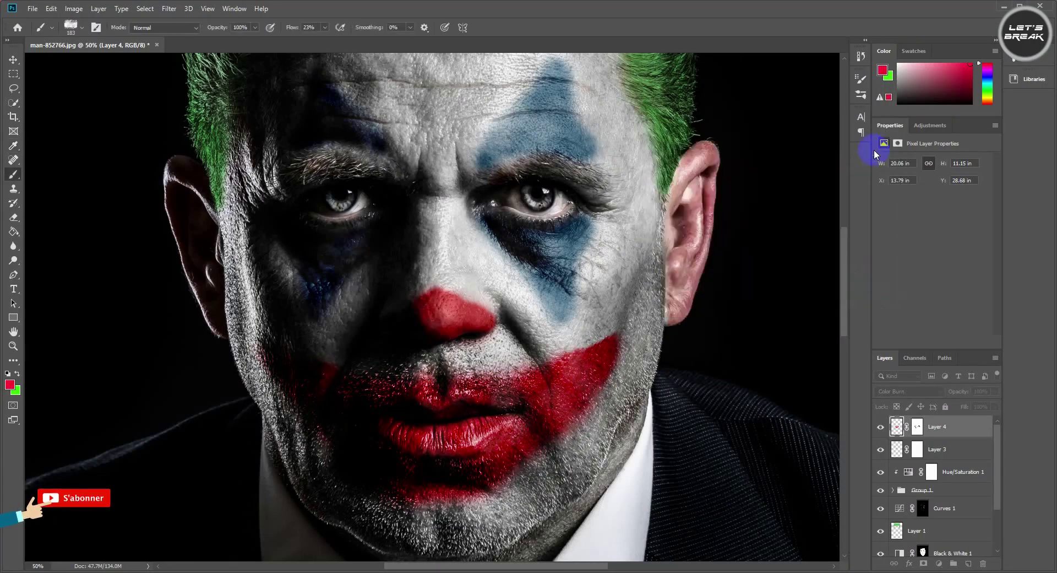
left_click(967, 564)
Step: Paint a red arc above the right eye with a 51 px Soft Round brush at 95% flow
left_click_drag(843, 267, 843, 218)
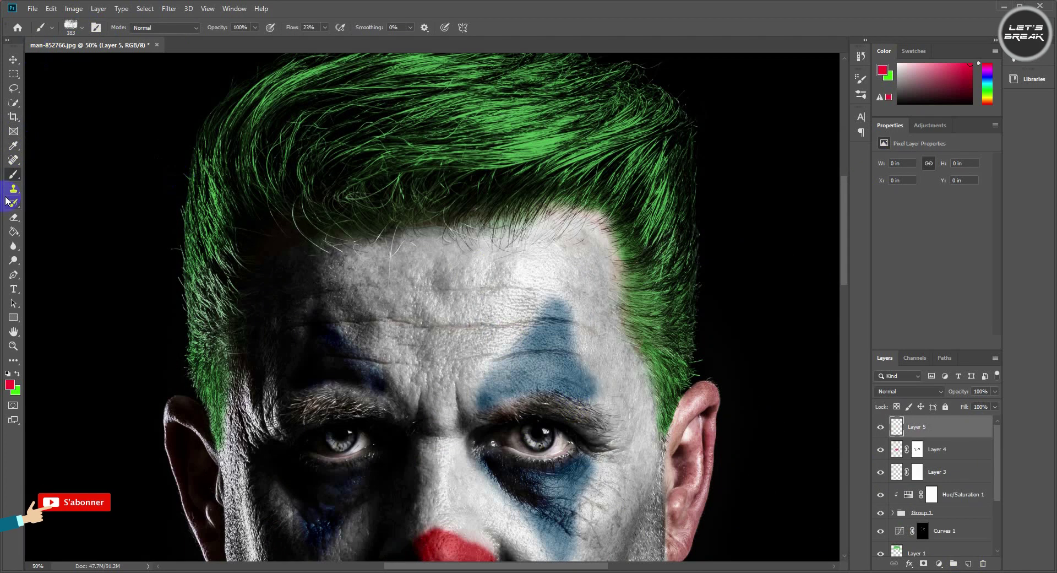
left_click(71, 27)
left_click(80, 139)
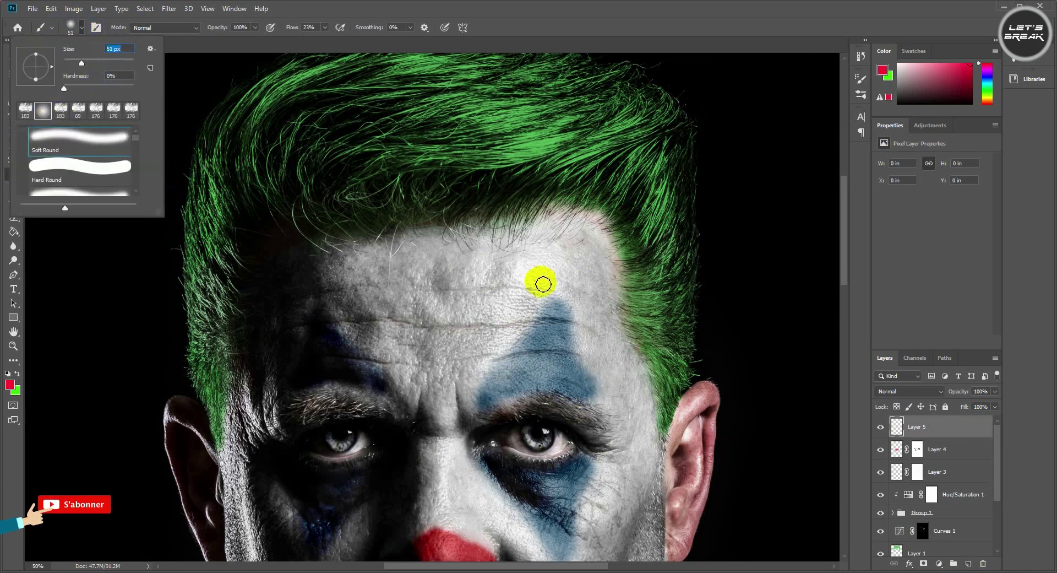
left_click(540, 279)
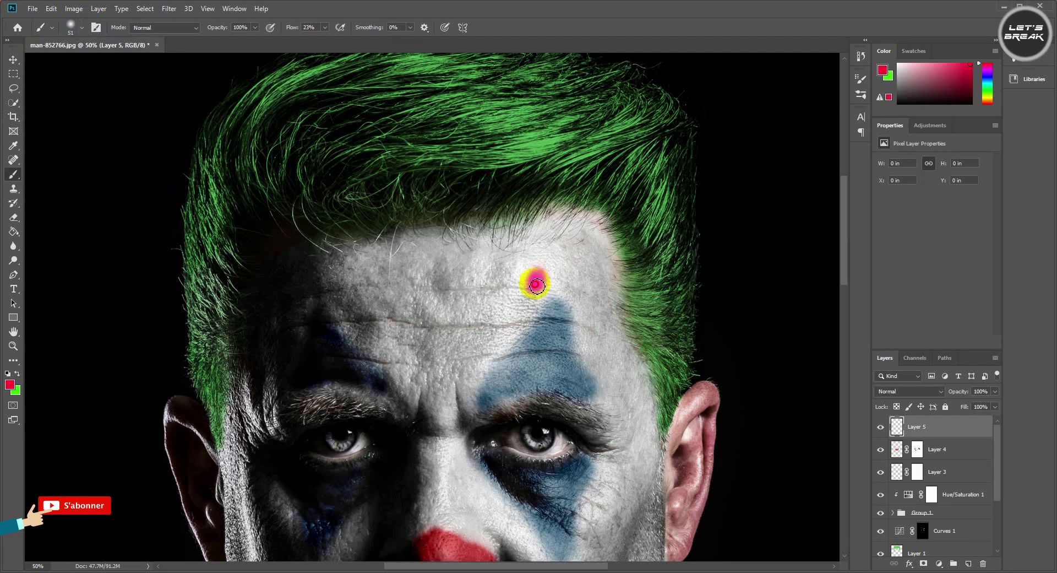
left_click_drag(325, 32, 369, 44)
left_click(543, 278)
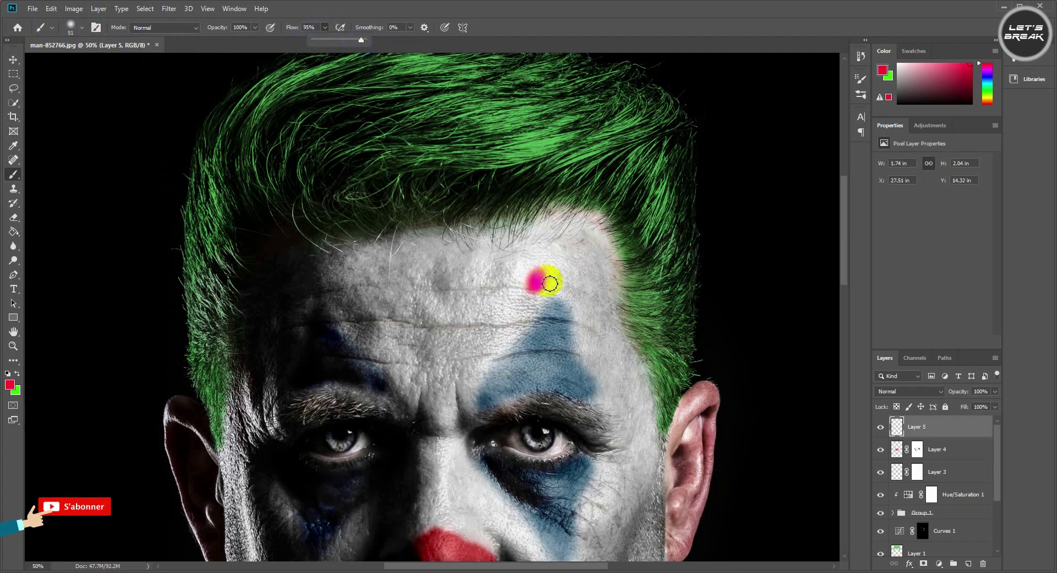
left_click_drag(543, 279, 530, 281)
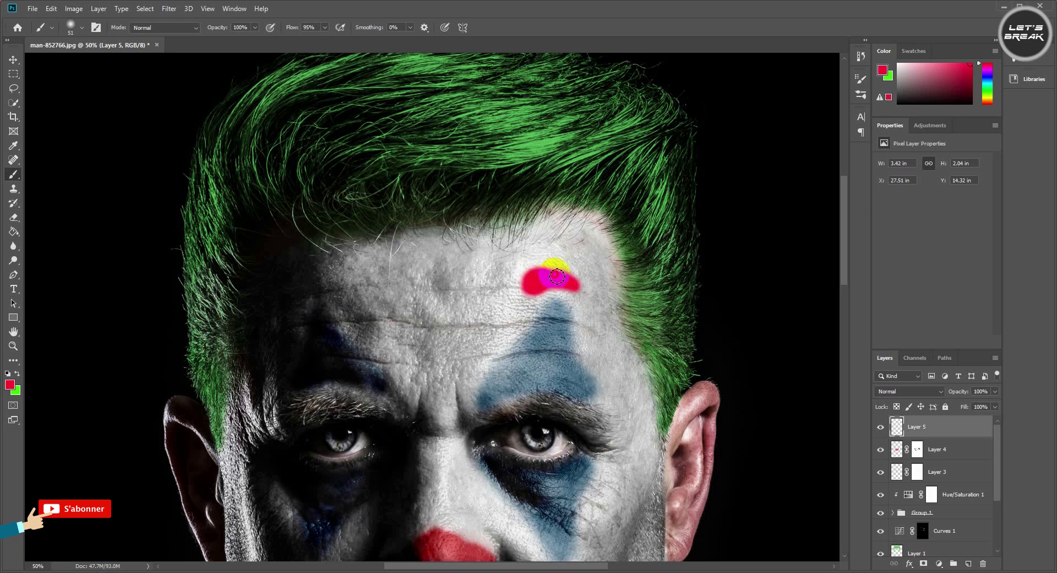
left_click_drag(530, 281, 571, 278)
left_click(880, 493)
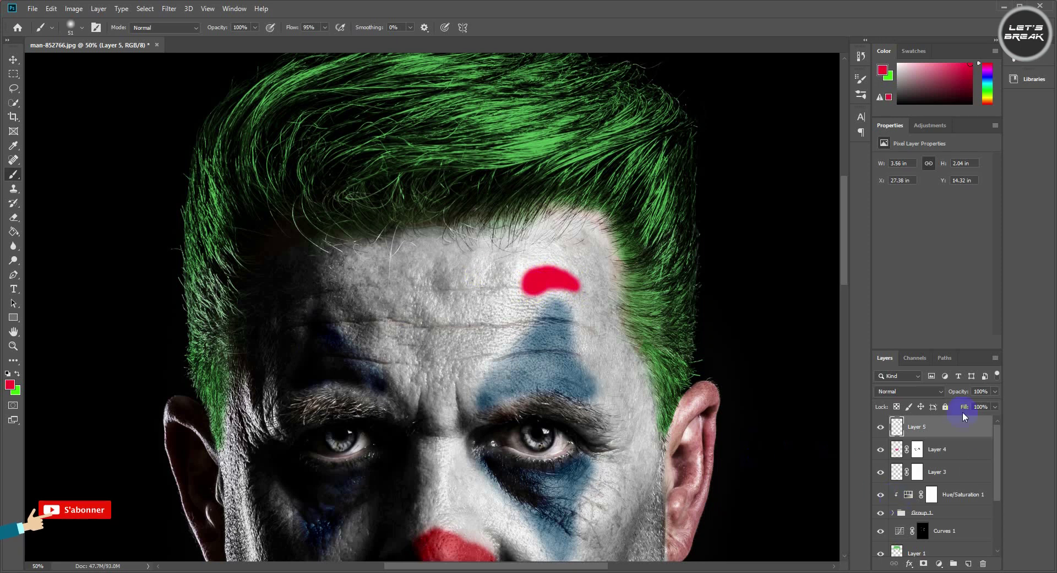
Step: Set Layer 5 to Linear Burn and softly mask the mark's edges at 5–29% flow
left_click(929, 391)
left_click(900, 351)
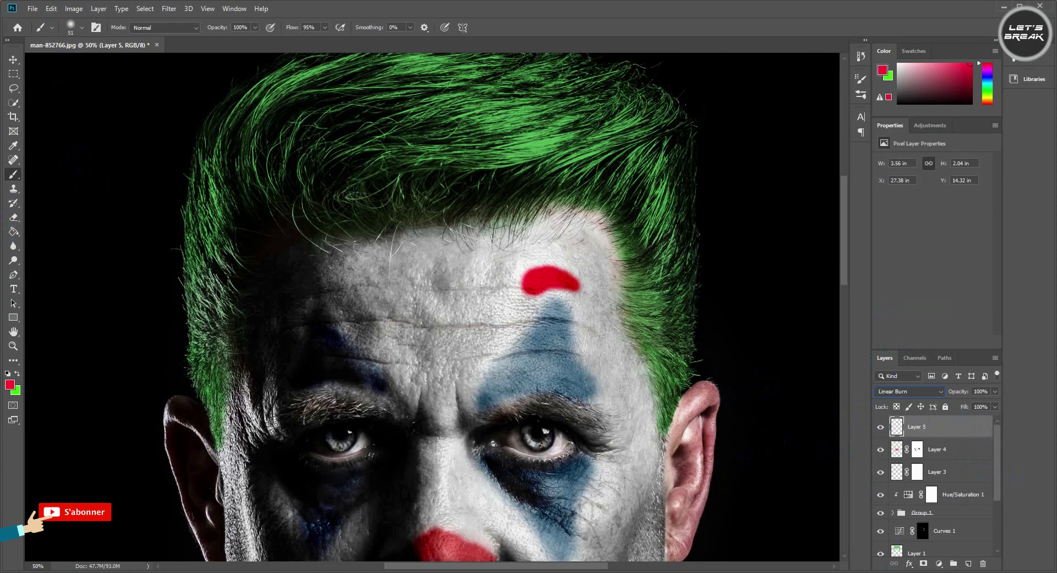
left_click(926, 564)
key("d")
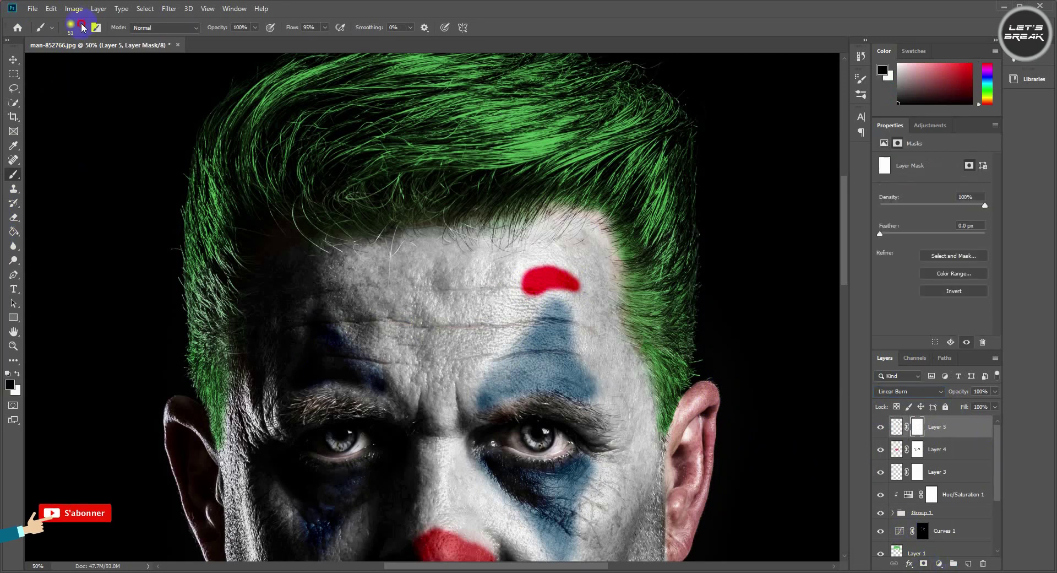
left_click(82, 27)
left_click(325, 27)
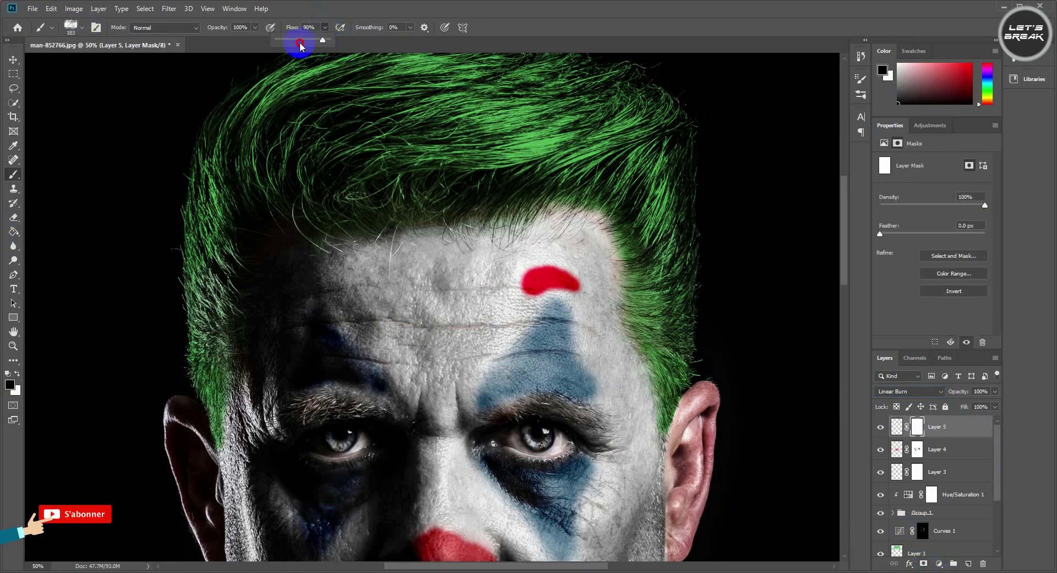
left_click_drag(327, 40, 280, 40)
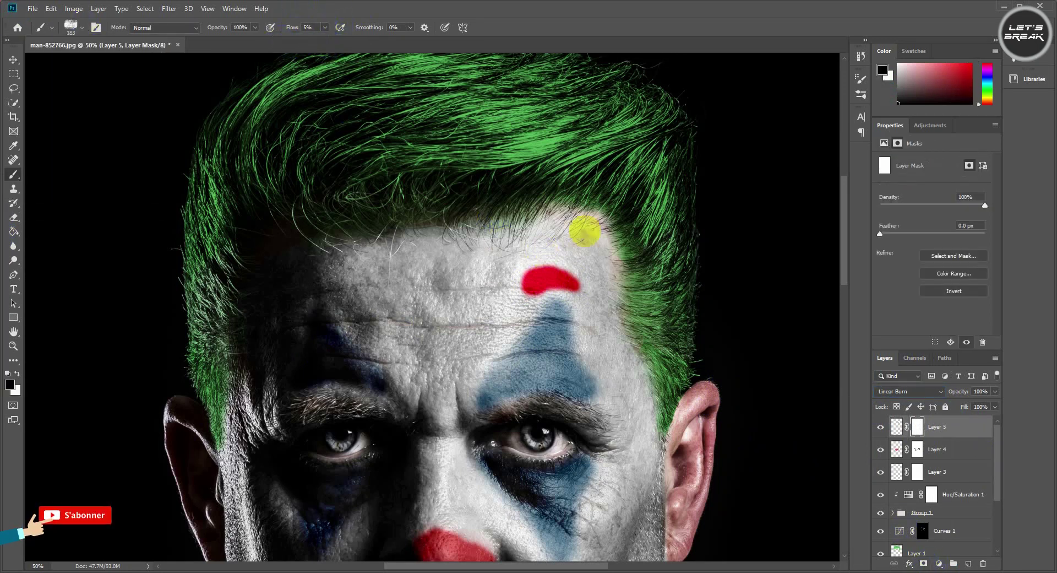
mouse_move(578, 278)
left_mouse_down()
mouse_move(501, 281)
mouse_move(573, 284)
left_mouse_up()
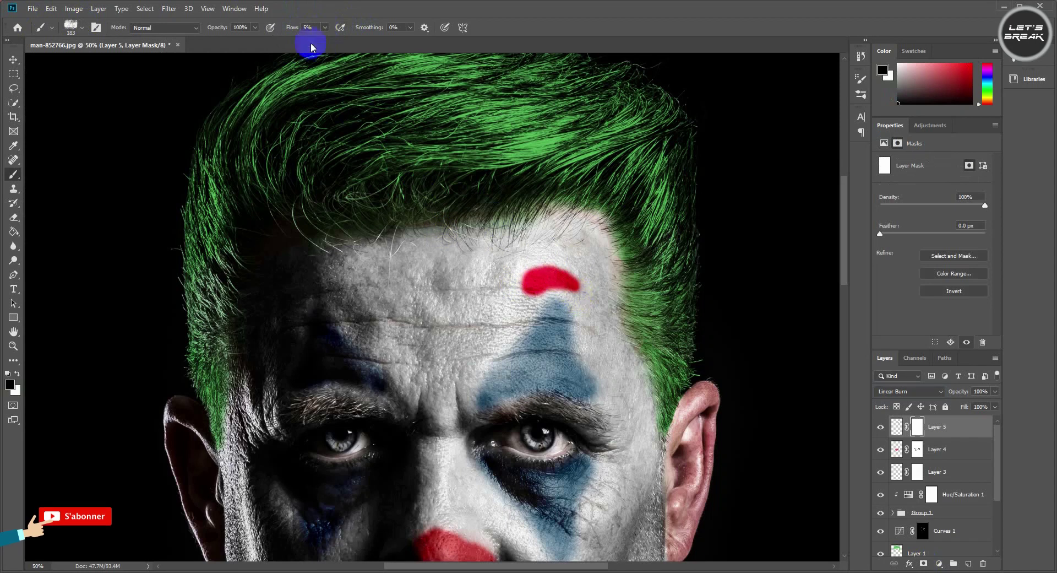
left_click(325, 27)
left_click_drag(280, 40, 293, 40)
left_click_drag(517, 243, 548, 242)
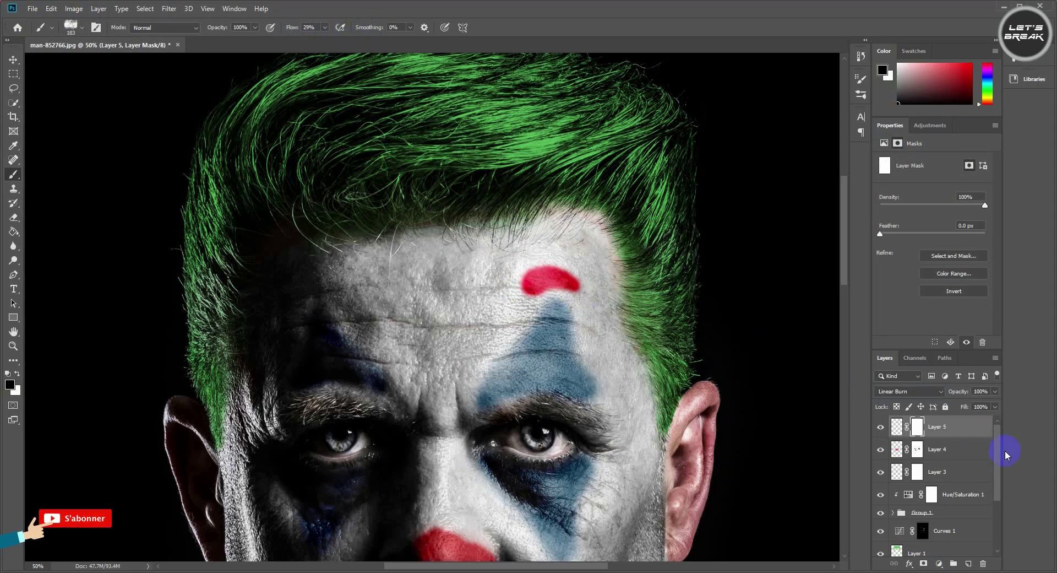
Step: Lower Layer 5's brow mark to Saturation -30 and raise Lightness to +27
left_click(897, 429)
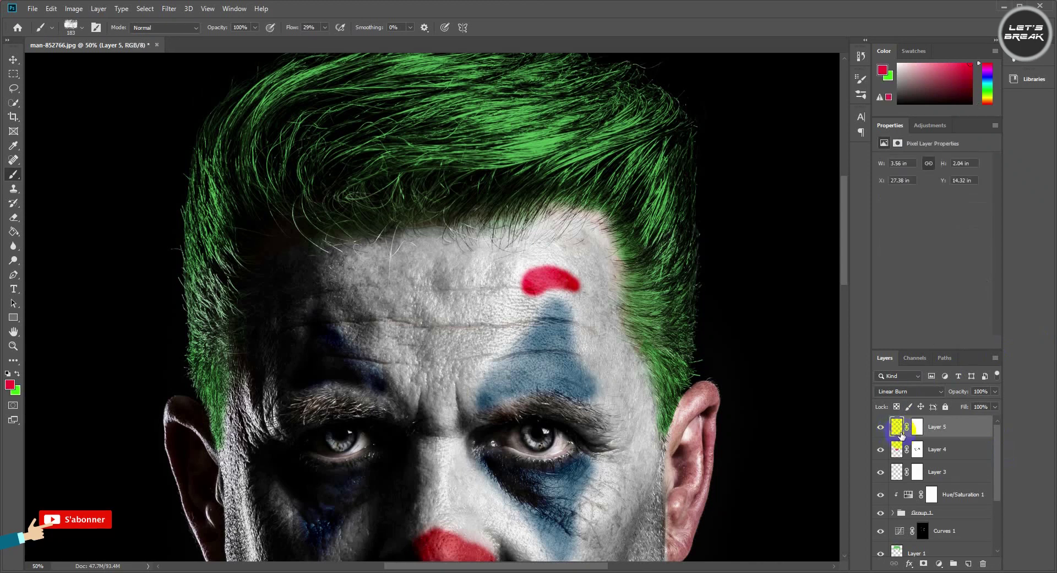
key("ctrl+u")
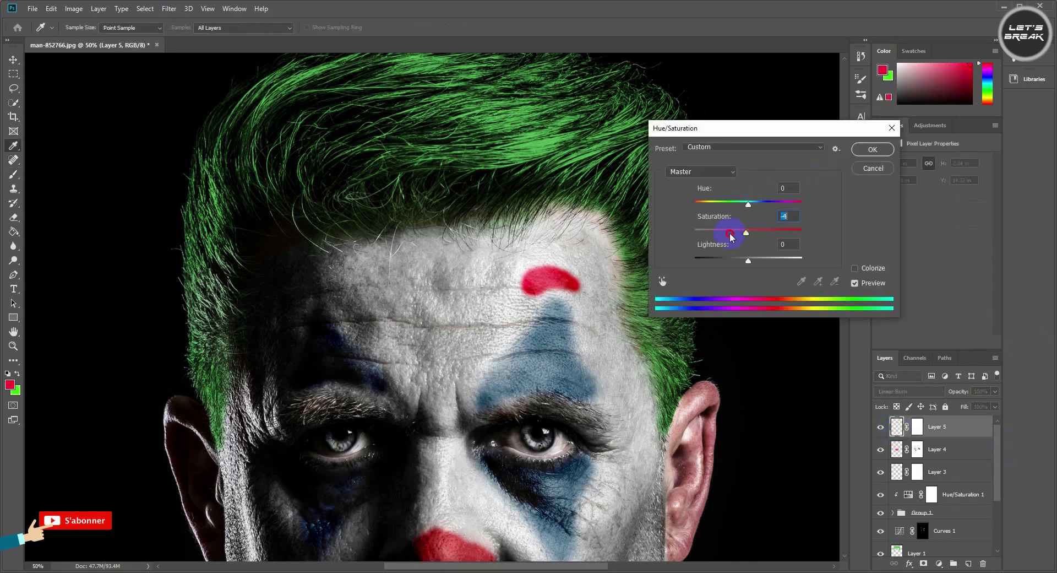
left_click_drag(731, 237, 758, 262)
left_click(869, 156)
Step: Duplicate the brow mark, then move, flip horizontally, shrink and tilt the copy above the left eye
key("b")
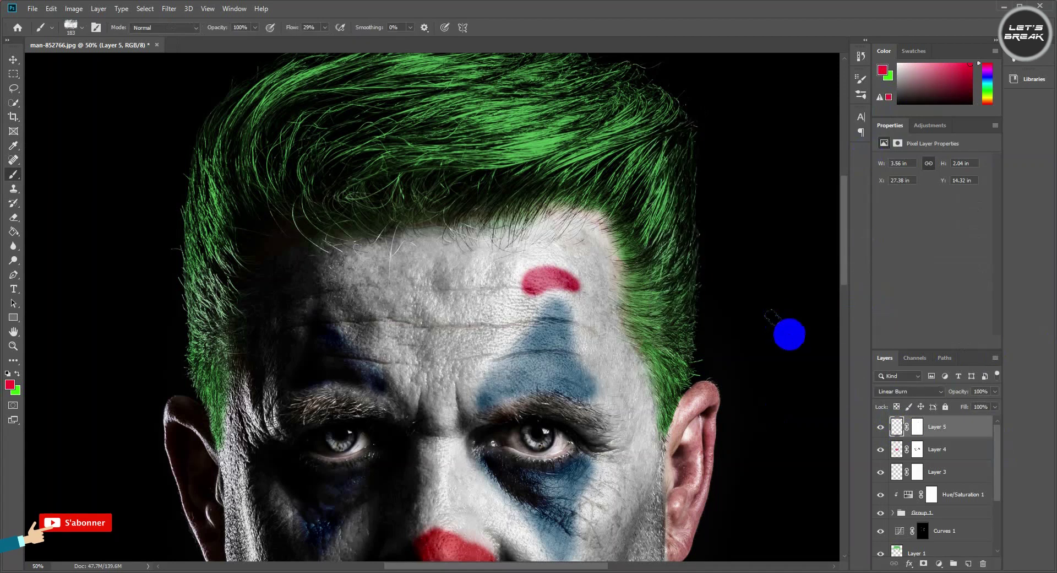
key("ctrl+j")
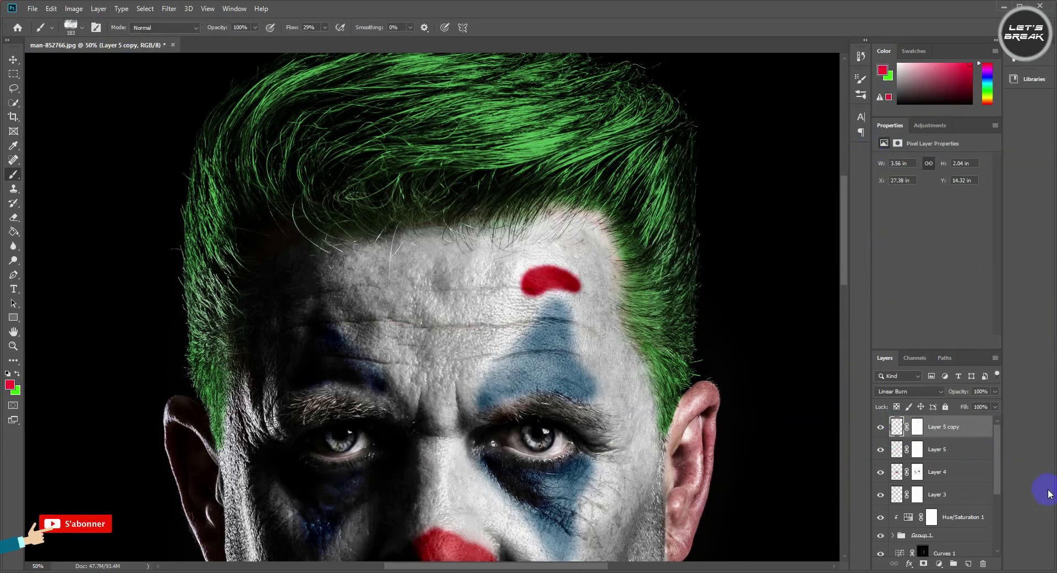
left_click(14, 59)
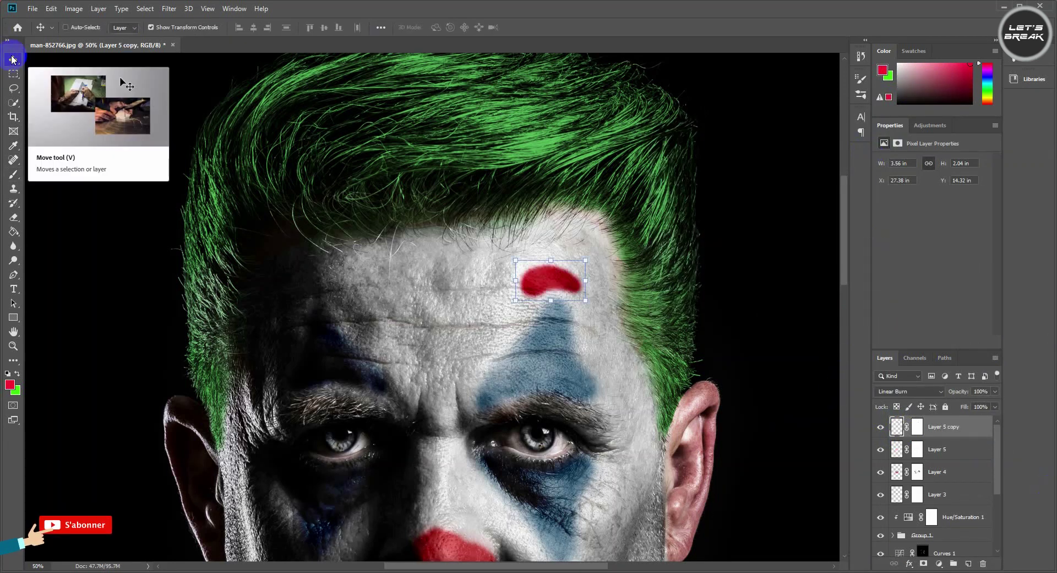
left_click_drag(531, 278, 322, 285)
right_click(323, 286)
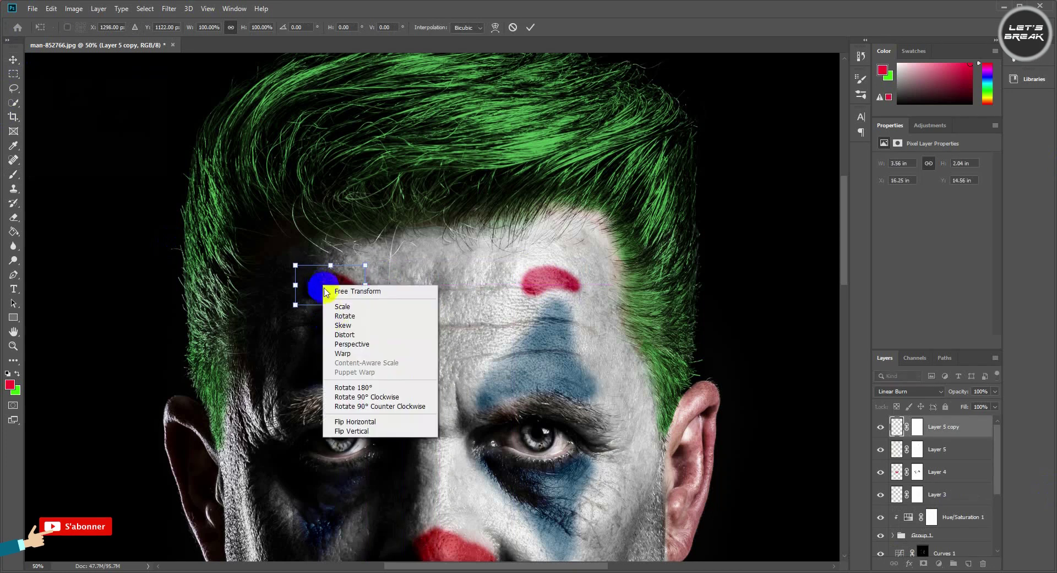
left_click(372, 421)
left_click_drag(314, 292, 309, 298)
left_click_drag(360, 269, 361, 245)
left_click_drag(330, 288, 328, 292)
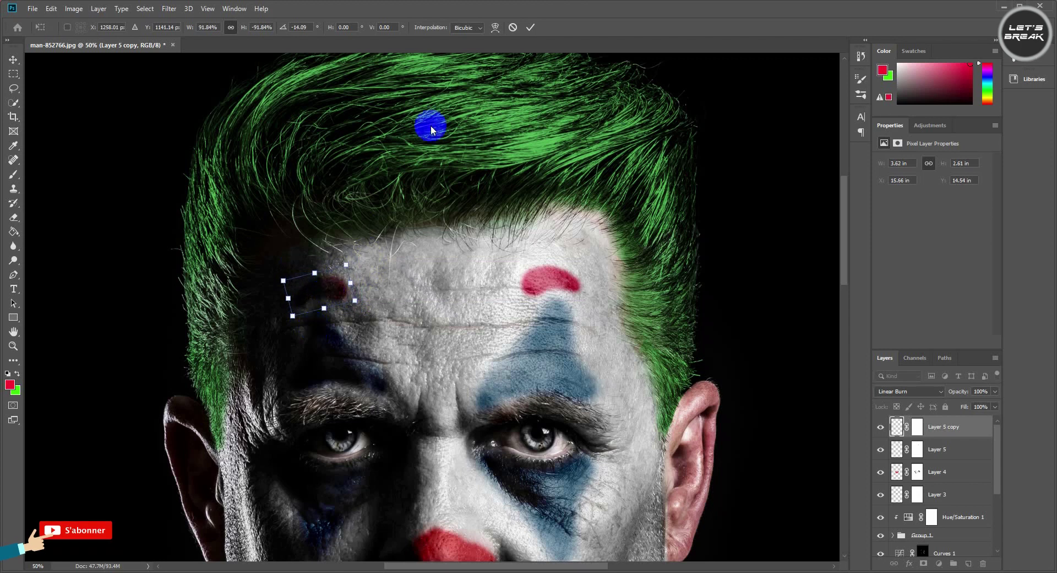
left_click(526, 31)
key("ctrl+minus")
key("ctrl+minus")
key("ctrl+minus")
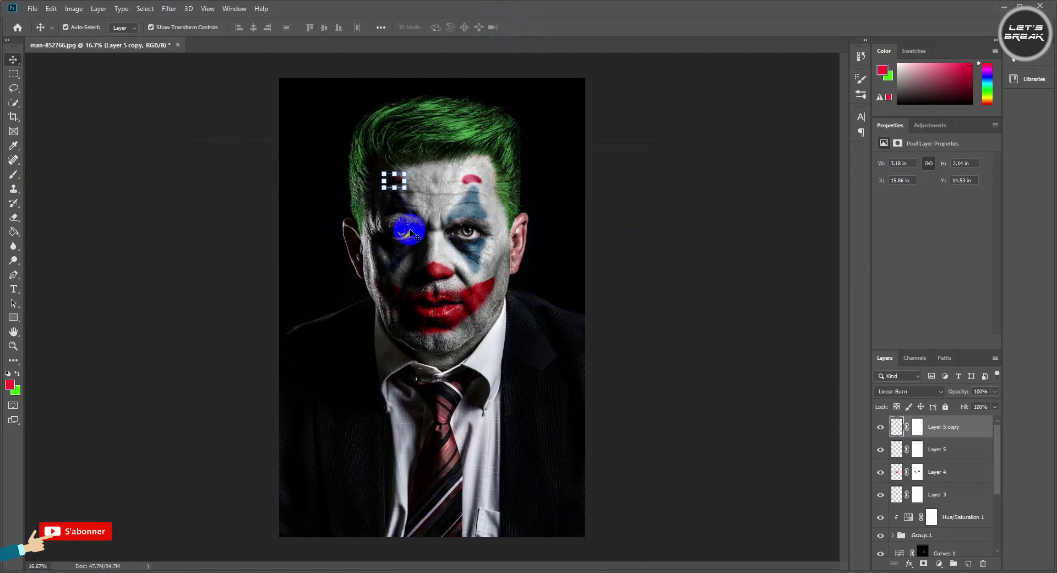
Step: Add a Color Lookup adjustment layer at the top of the stack, above Layer 5 copy
left_click(697, 202)
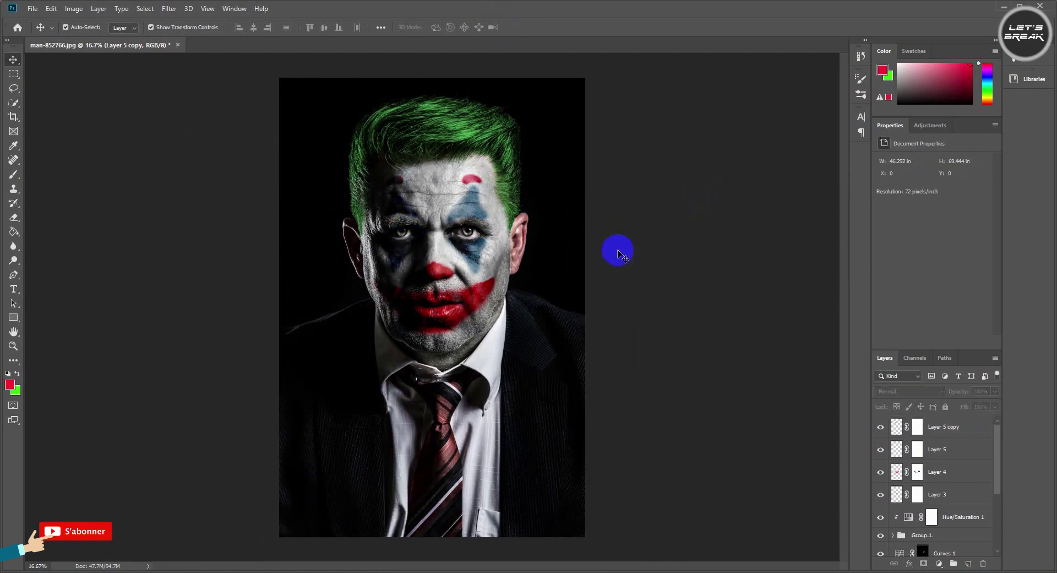
left_click(940, 563)
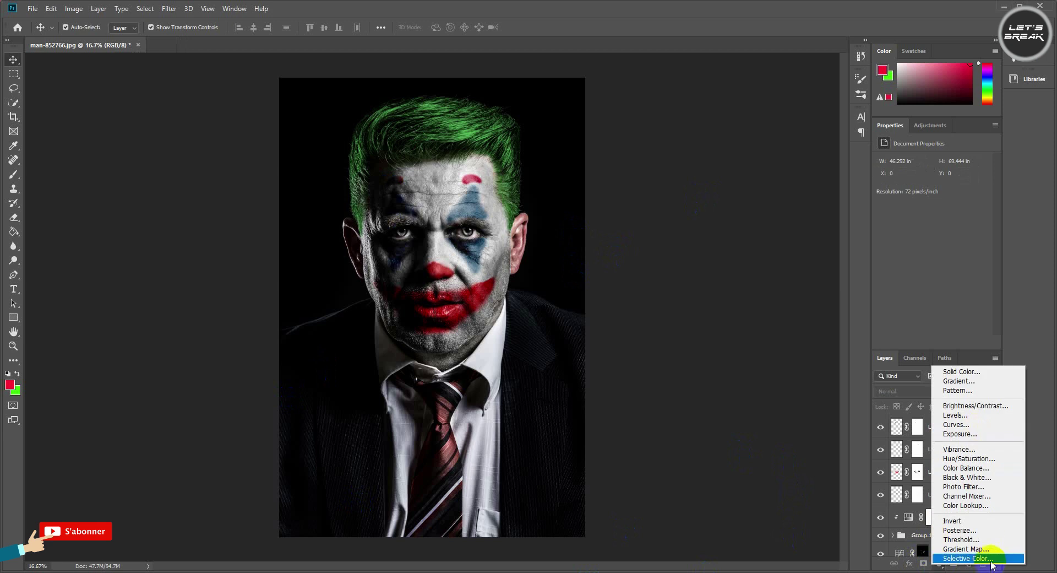
left_click(972, 504)
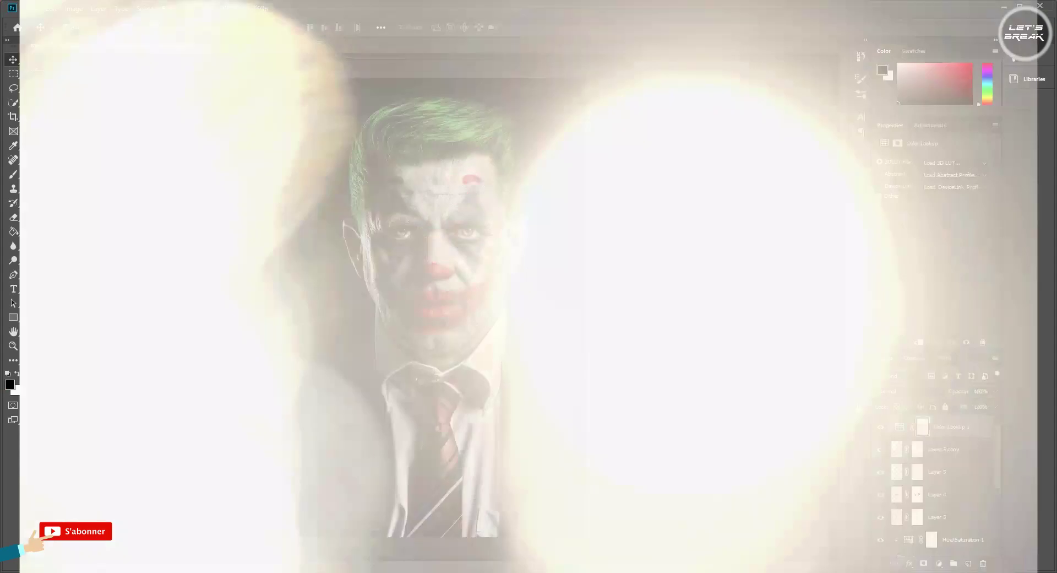